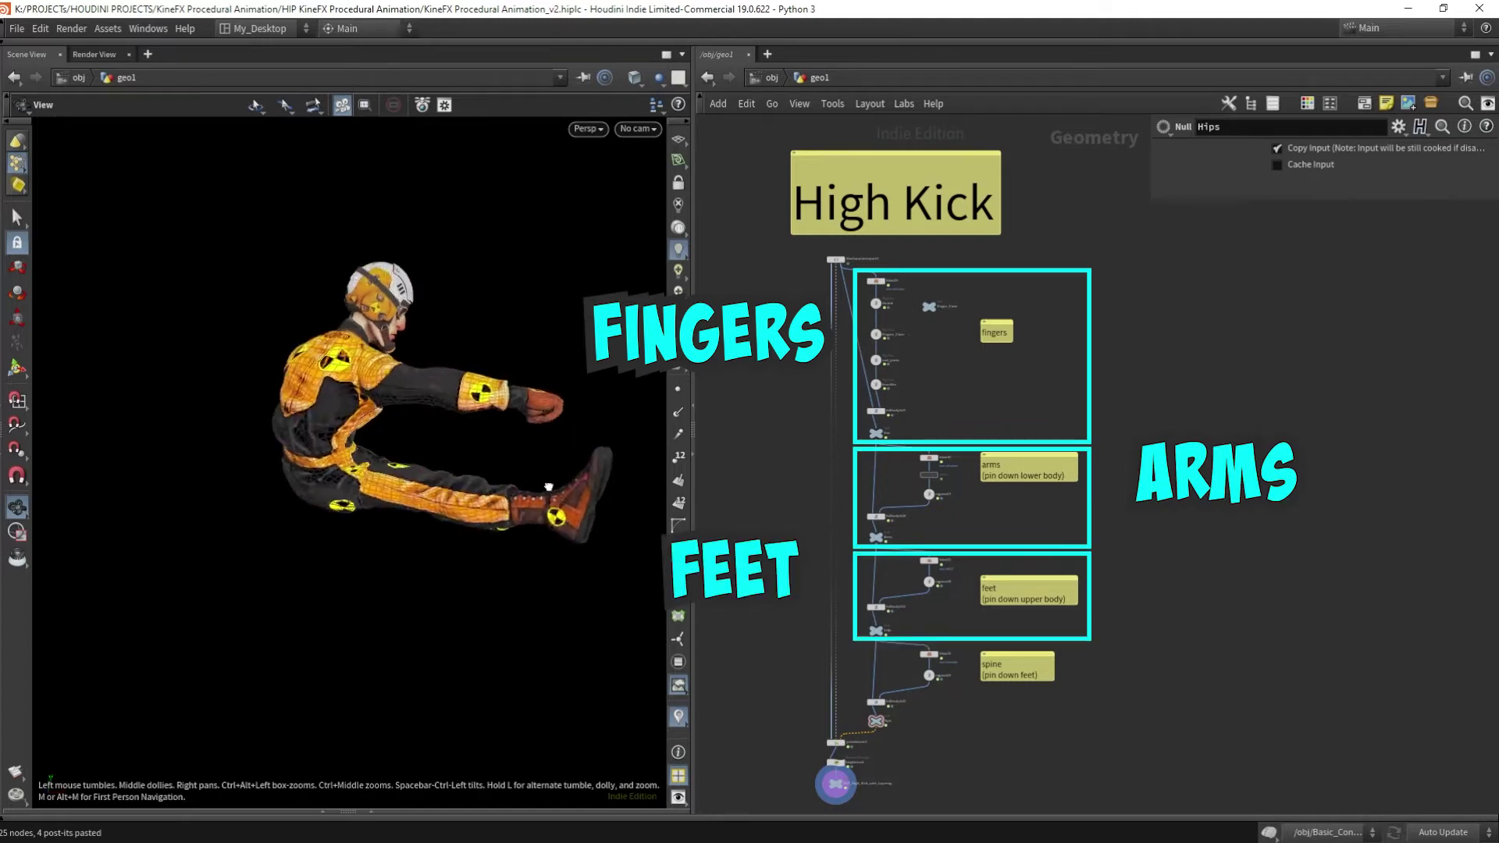
pyautogui.moveTo(641, 449); pyautogui.dragTo(627, 489)
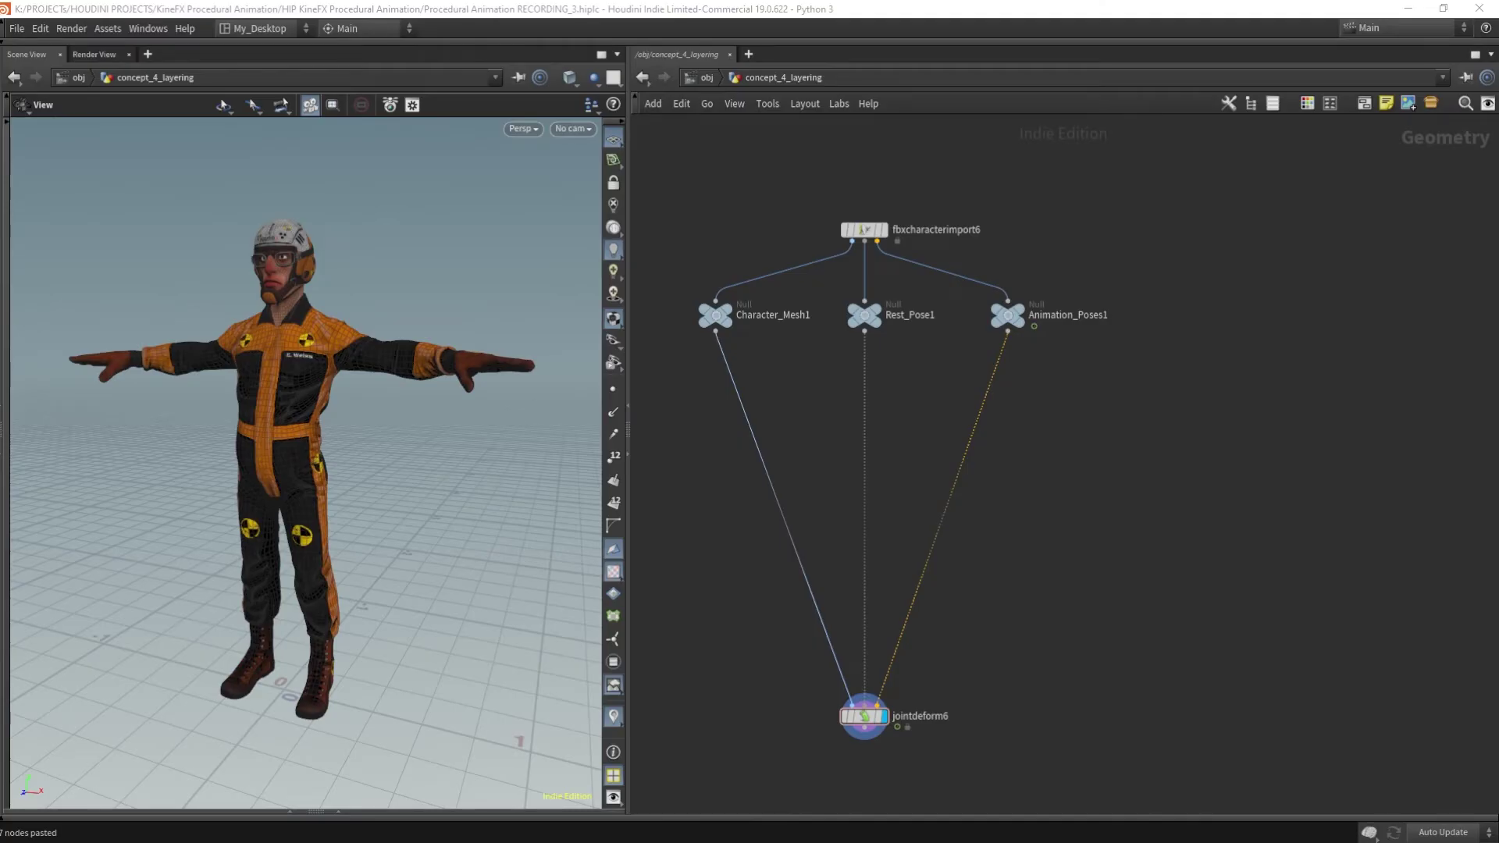
# Add a Blast node fed by Animation_Poses1 and display its parameters.
pyautogui.press('Tab')
pyautogui.write('blast')
pyautogui.press('Return')
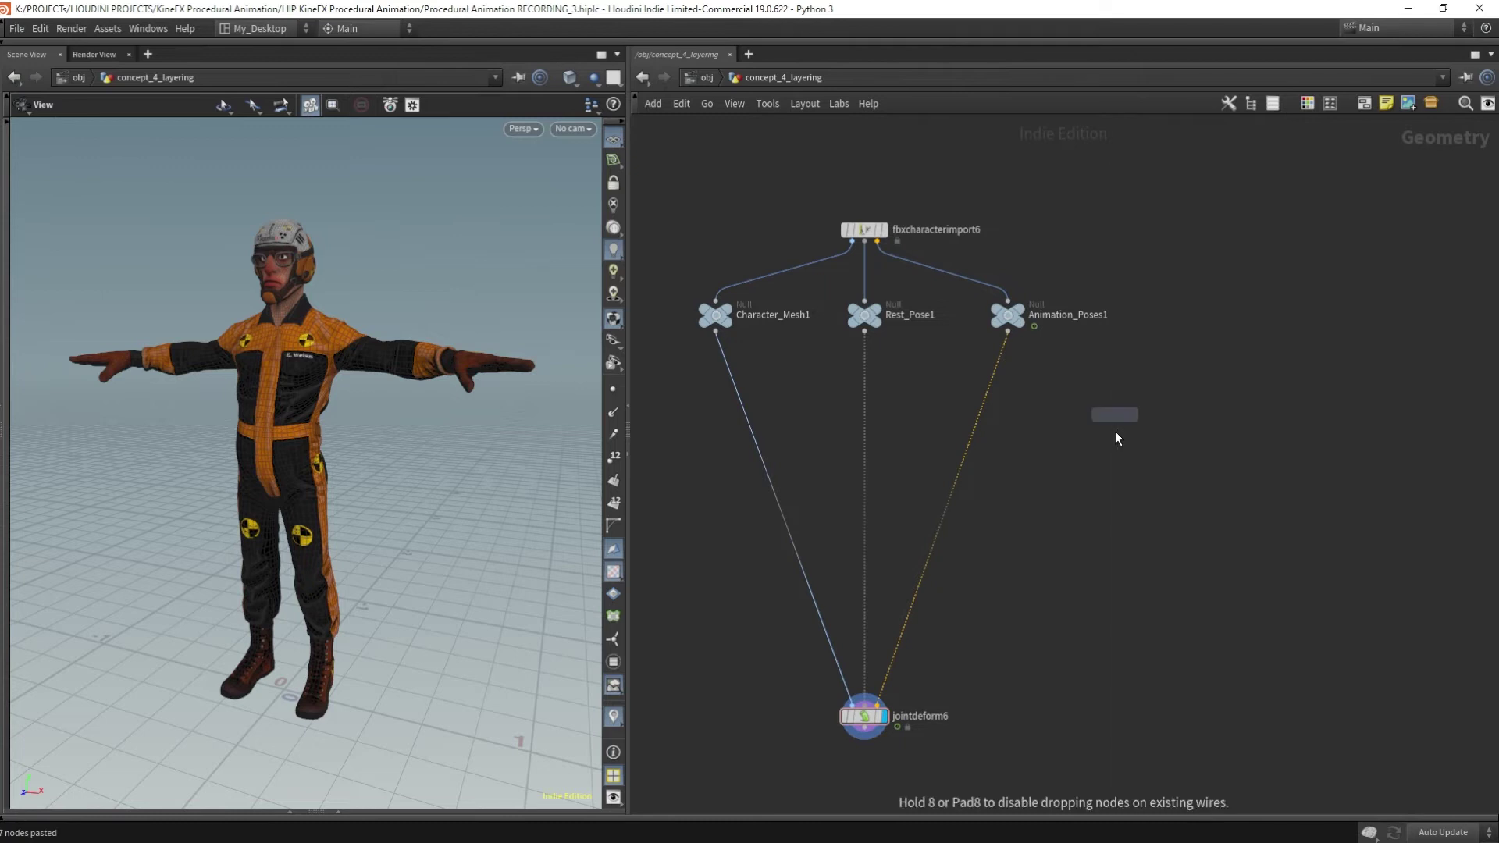
pyautogui.click(1114, 431)
pyautogui.moveTo(1008, 335); pyautogui.dragTo(1103, 384)
pyautogui.click(1134, 431)
pyautogui.press('p')
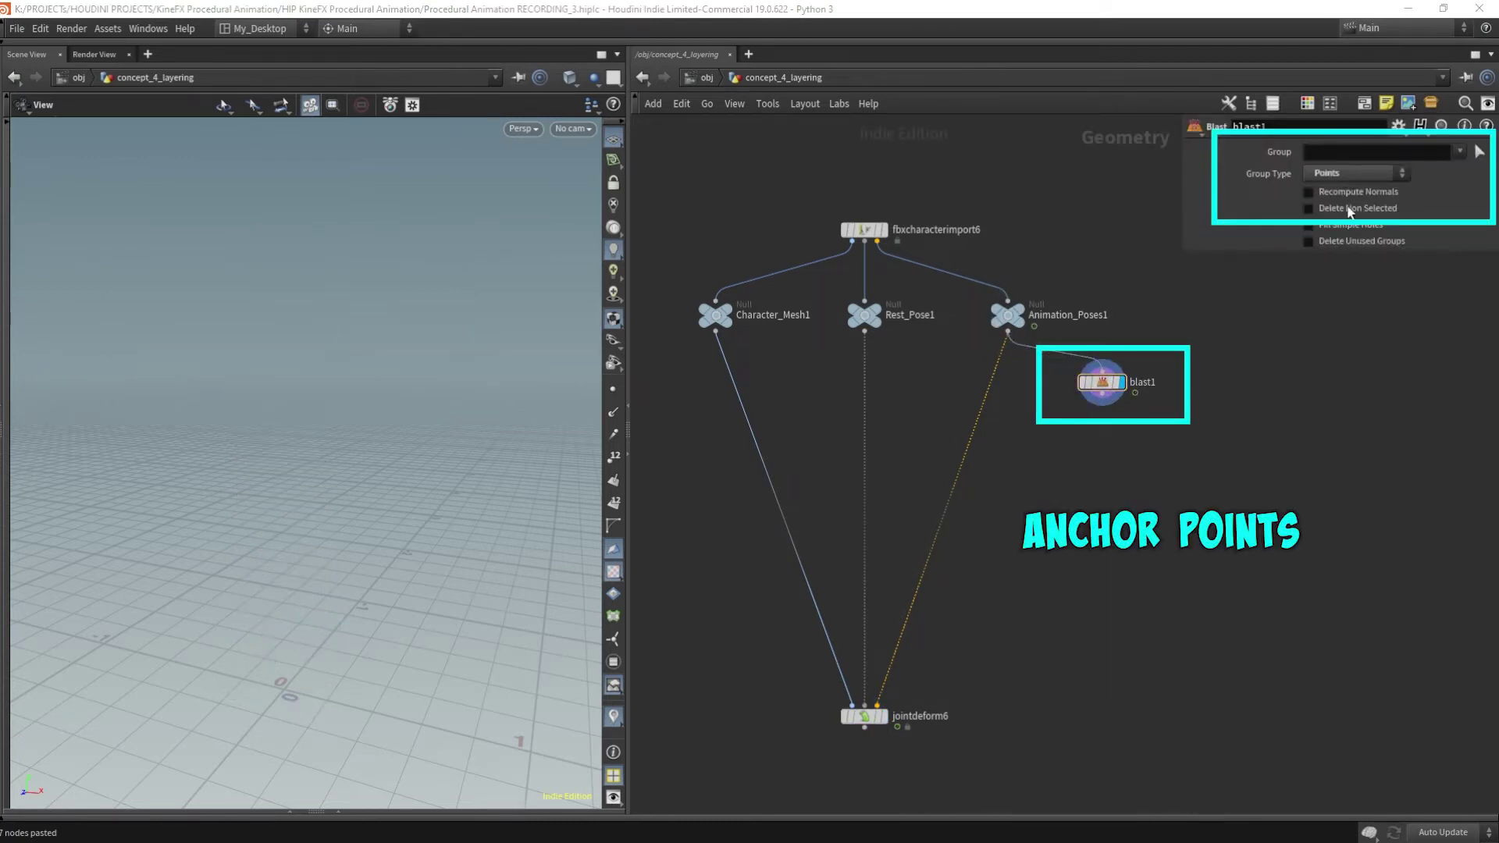
# Make the Blast delete non-selected points and select the lower joints of both feet for its group.
pyautogui.click(1350, 210)
pyautogui.click(1479, 151)
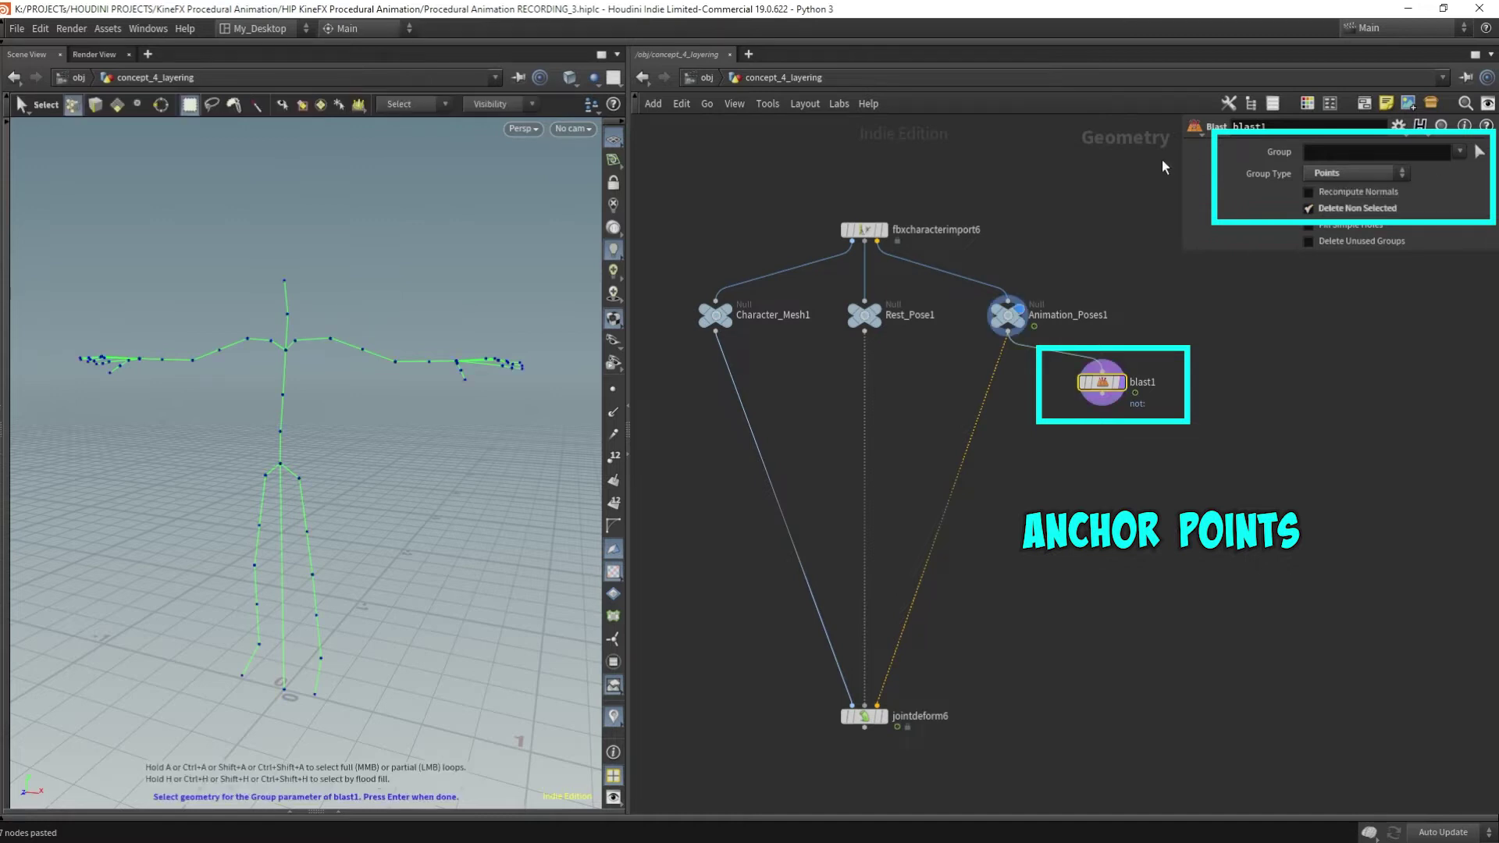
pyautogui.keyDown('alt'); pyautogui.moveTo(382, 307); pyautogui.dragTo(408, 293); pyautogui.keyUp('alt')
pyautogui.moveTo(1047, 425); pyautogui.dragTo(1172, 339)
pyautogui.click(1479, 152)
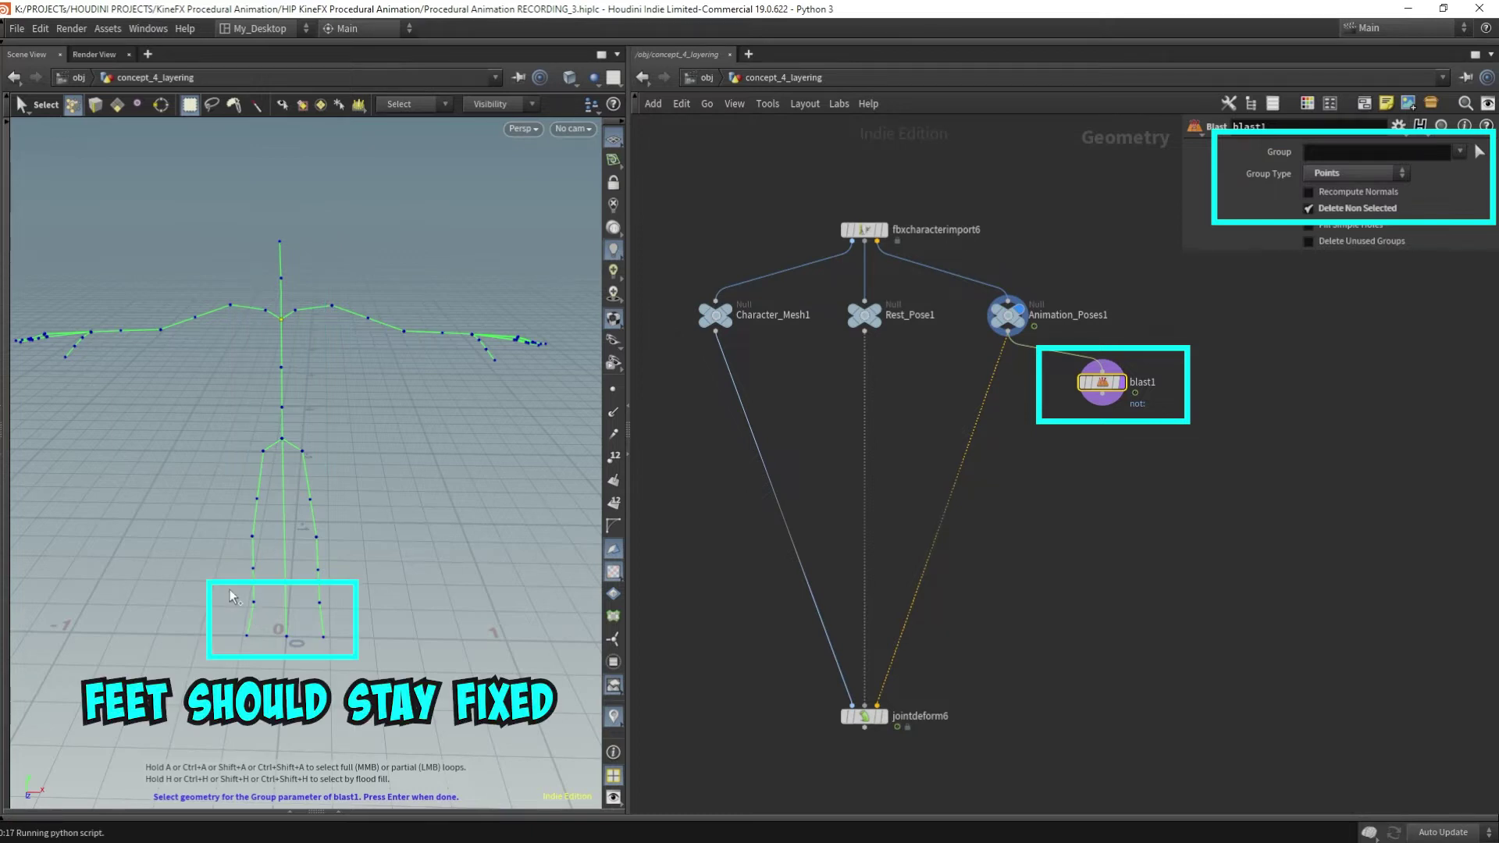
pyautogui.moveTo(230, 597); pyautogui.dragTo(263, 654)
pyautogui.keyDown('shift'); pyautogui.moveTo(344, 592); pyautogui.dragTo(311, 654); pyautogui.keyUp('shift')
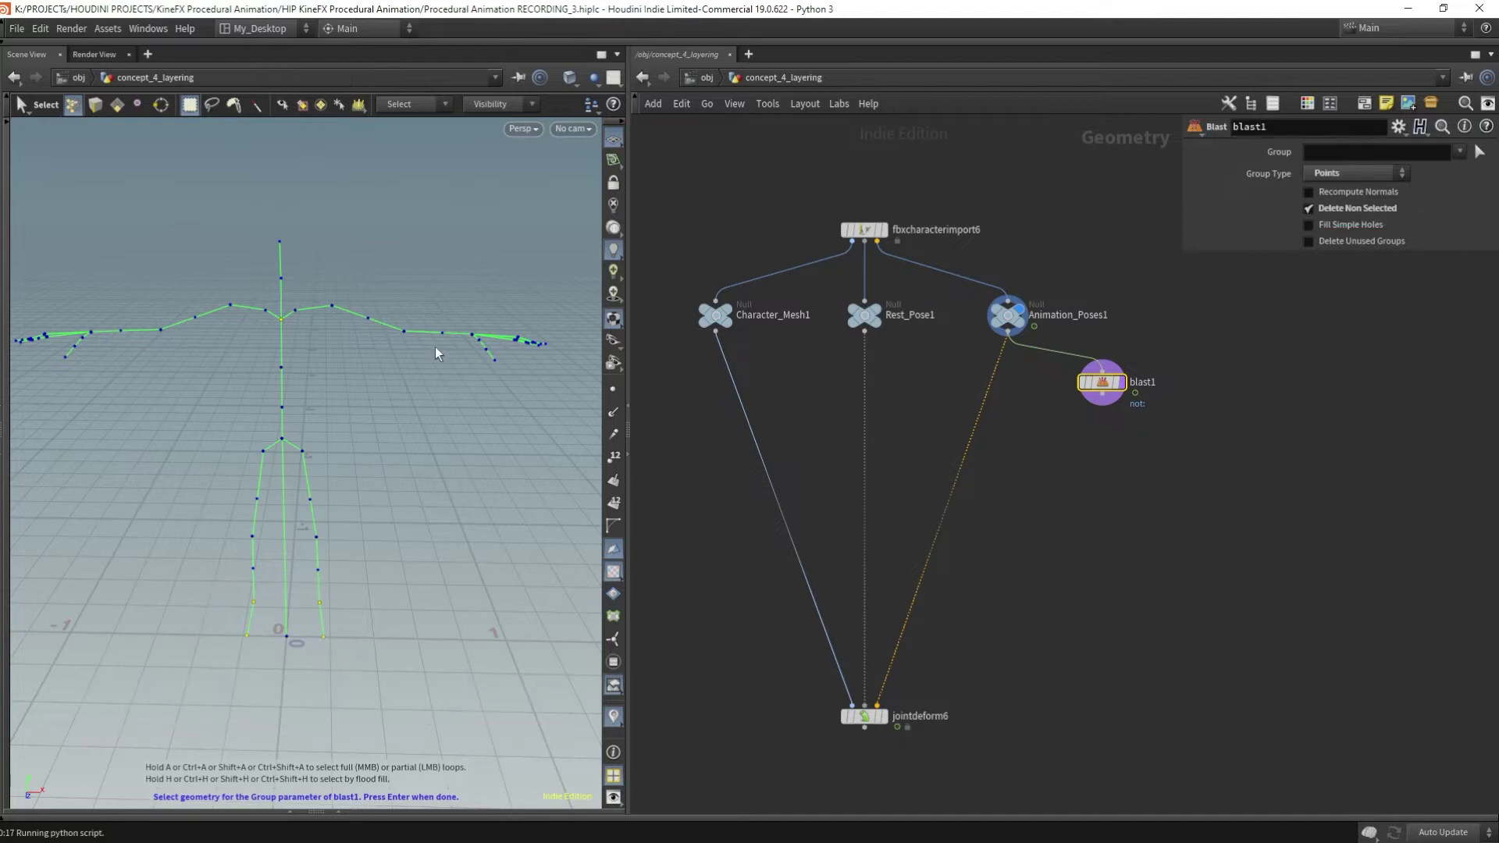
# Enlarge the viewport's points by setting the guide point marker size to 7.
pyautogui.press('d')
pyautogui.click(210, 201)
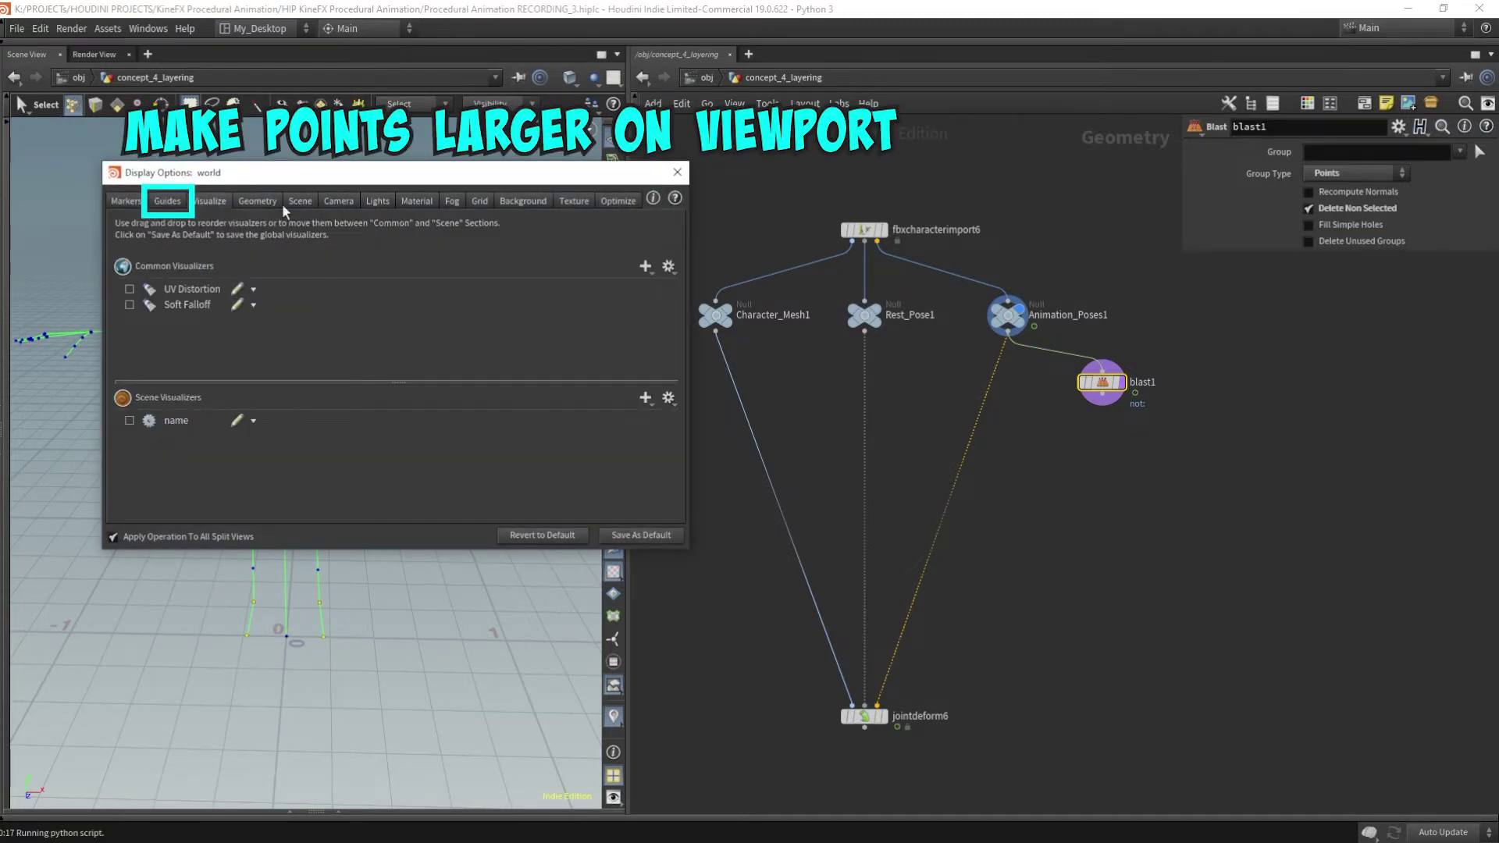
pyautogui.click(167, 200)
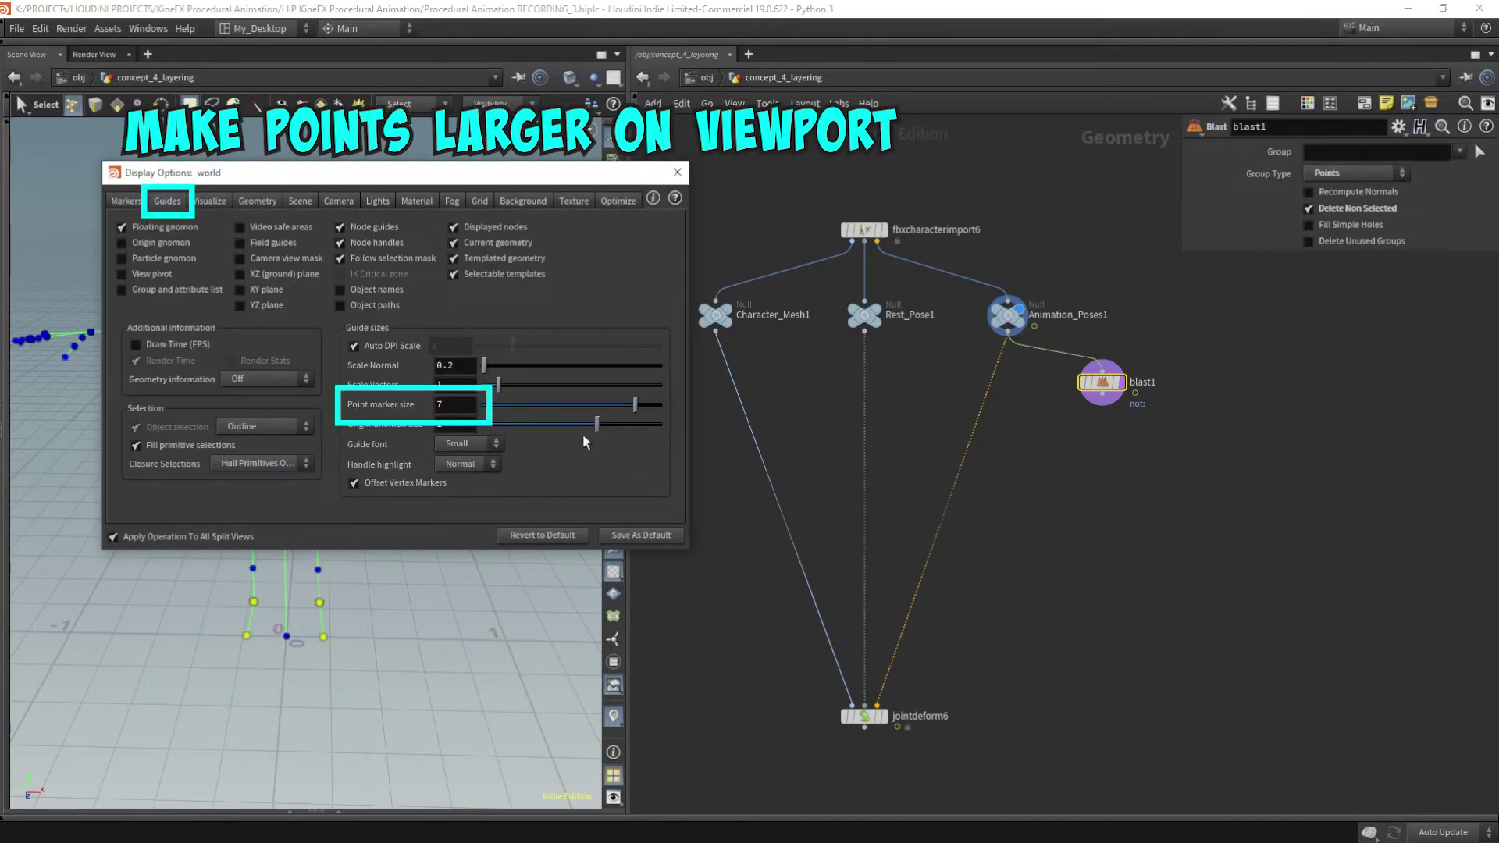
pyautogui.press('Escape')
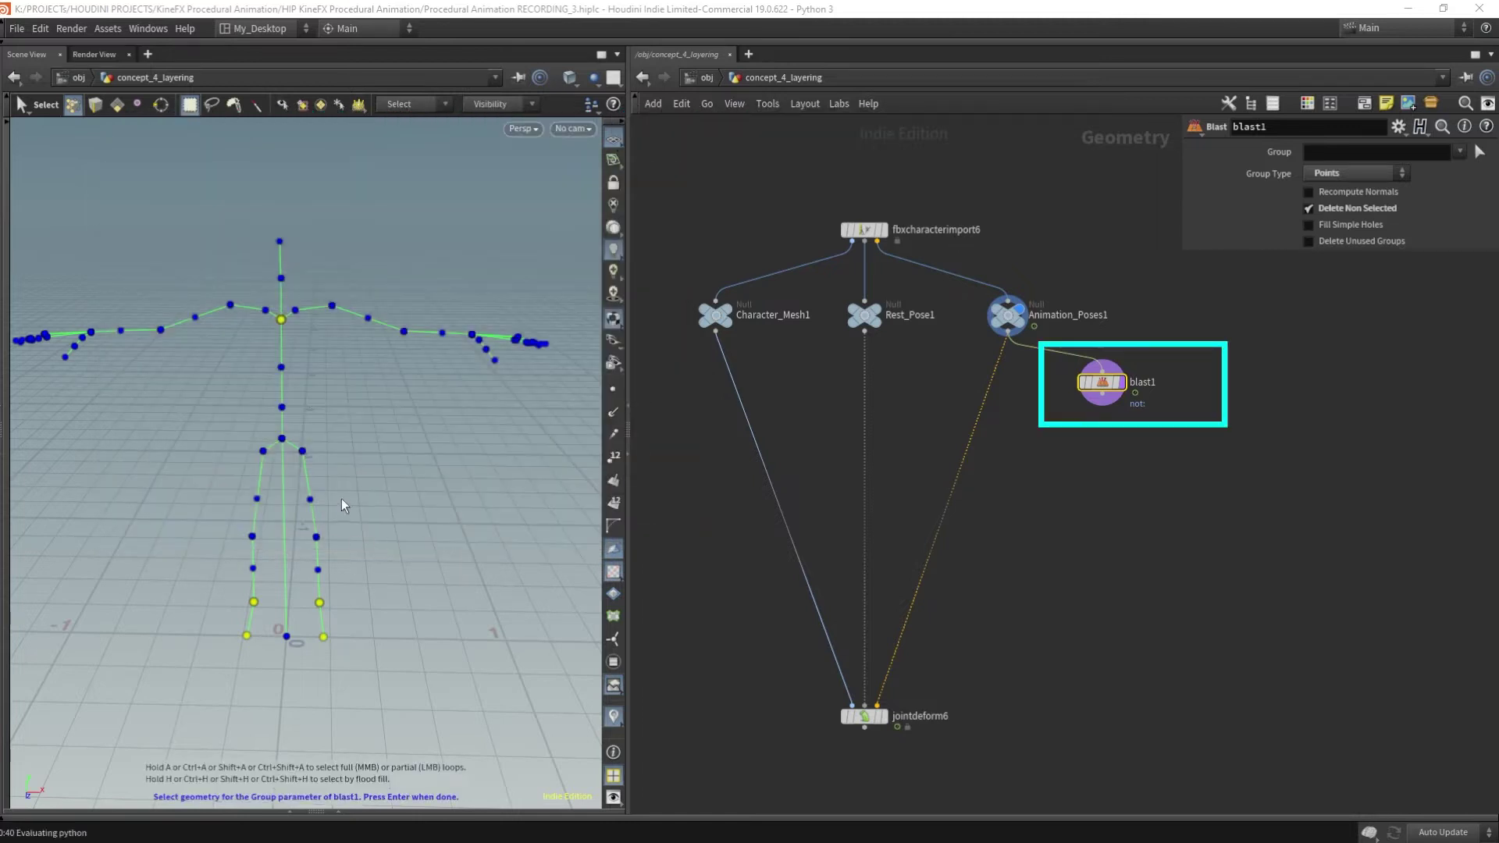
# Accept the selection of foot joints and the upper-chest joint as the group, and rename the Blast node anchor_points.
pyautogui.press('Return')
pyautogui.click(1146, 383)
pyautogui.write('anchor_points')
pyautogui.press('Return')
# Add a Full Body IK node between Animation_Poses1 and jointdeform6 in the network.
pyautogui.click(1109, 580)
pyautogui.press('Tab')
pyautogui.write('f')
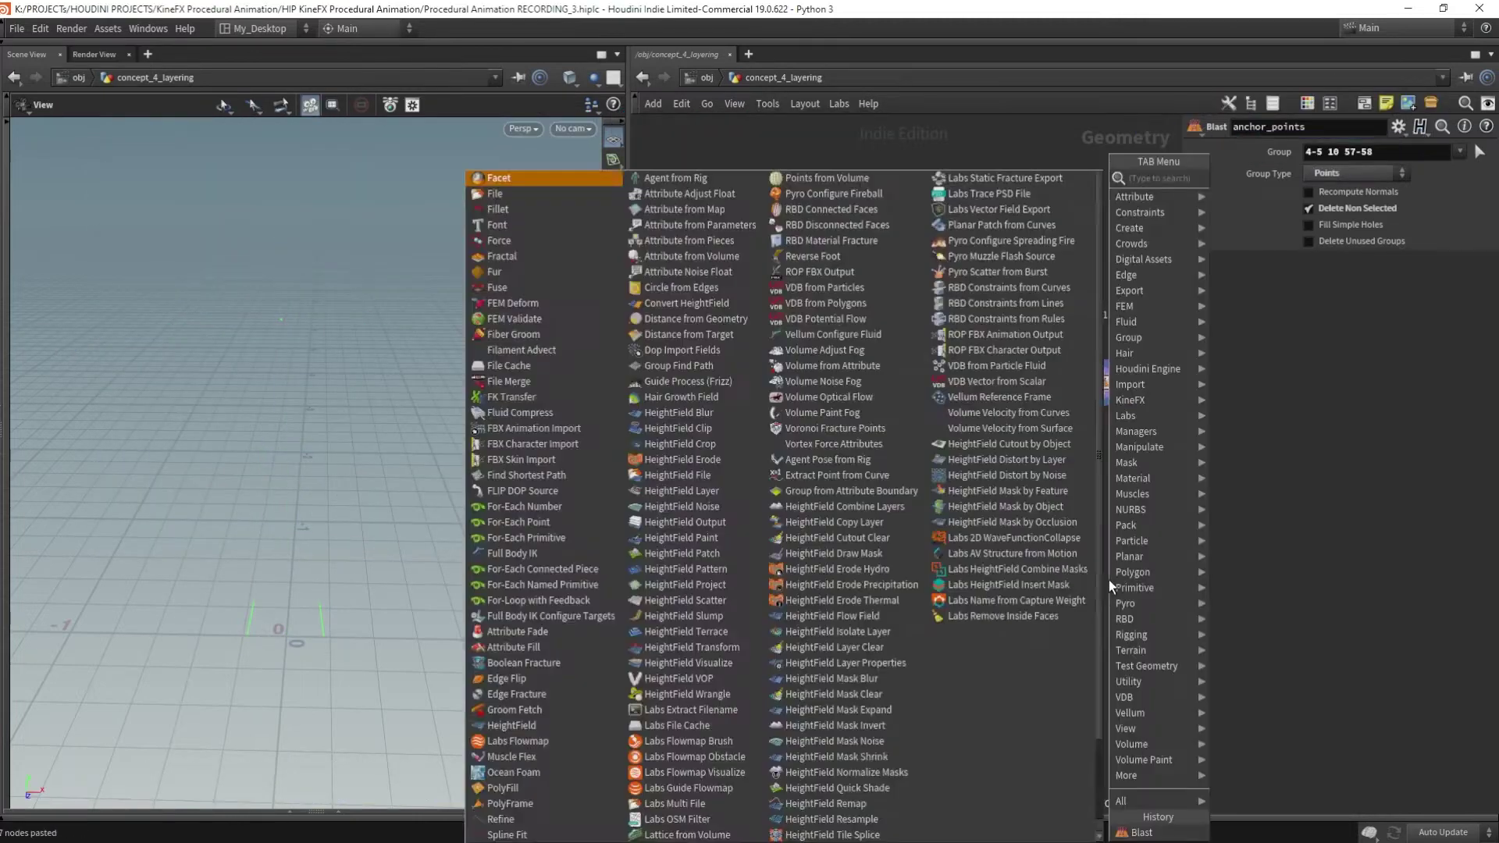
pyautogui.write('ull bod')
pyautogui.press('Return')
pyautogui.click(1005, 622)
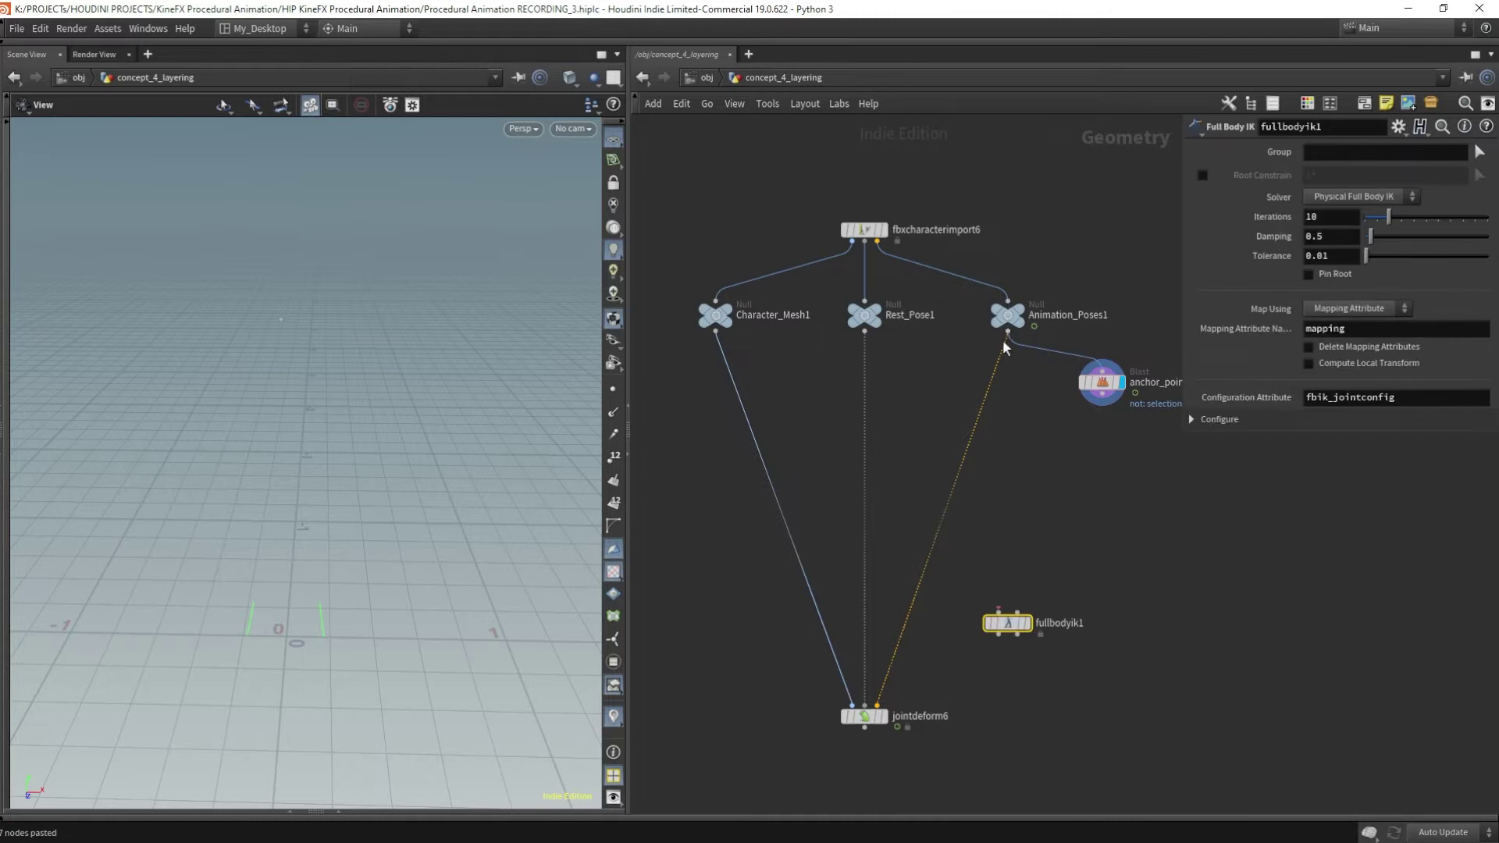
# Wire Animation_Poses1 and anchor_points into the Full Body IK's two inputs, and its first output into jointdeform6's third input.
pyautogui.click(1007, 332)
pyautogui.click(999, 612)
pyautogui.click(998, 634)
pyautogui.click(877, 705)
pyautogui.click(1017, 612)
pyautogui.click(1101, 394)
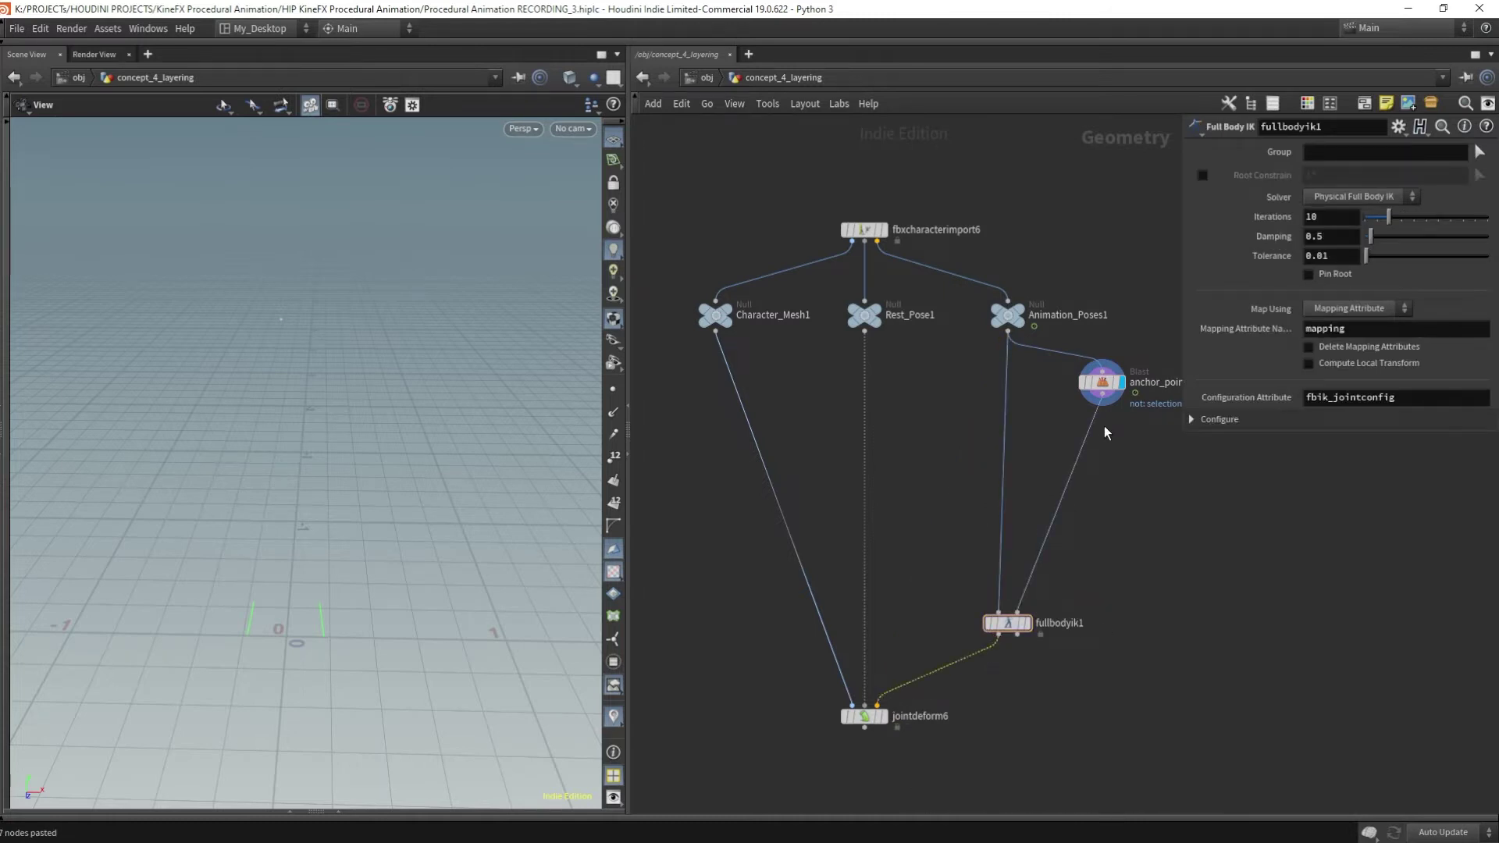
# Display the Full Body IK node and set it to map using Match By Attribute.
pyautogui.click(1028, 623)
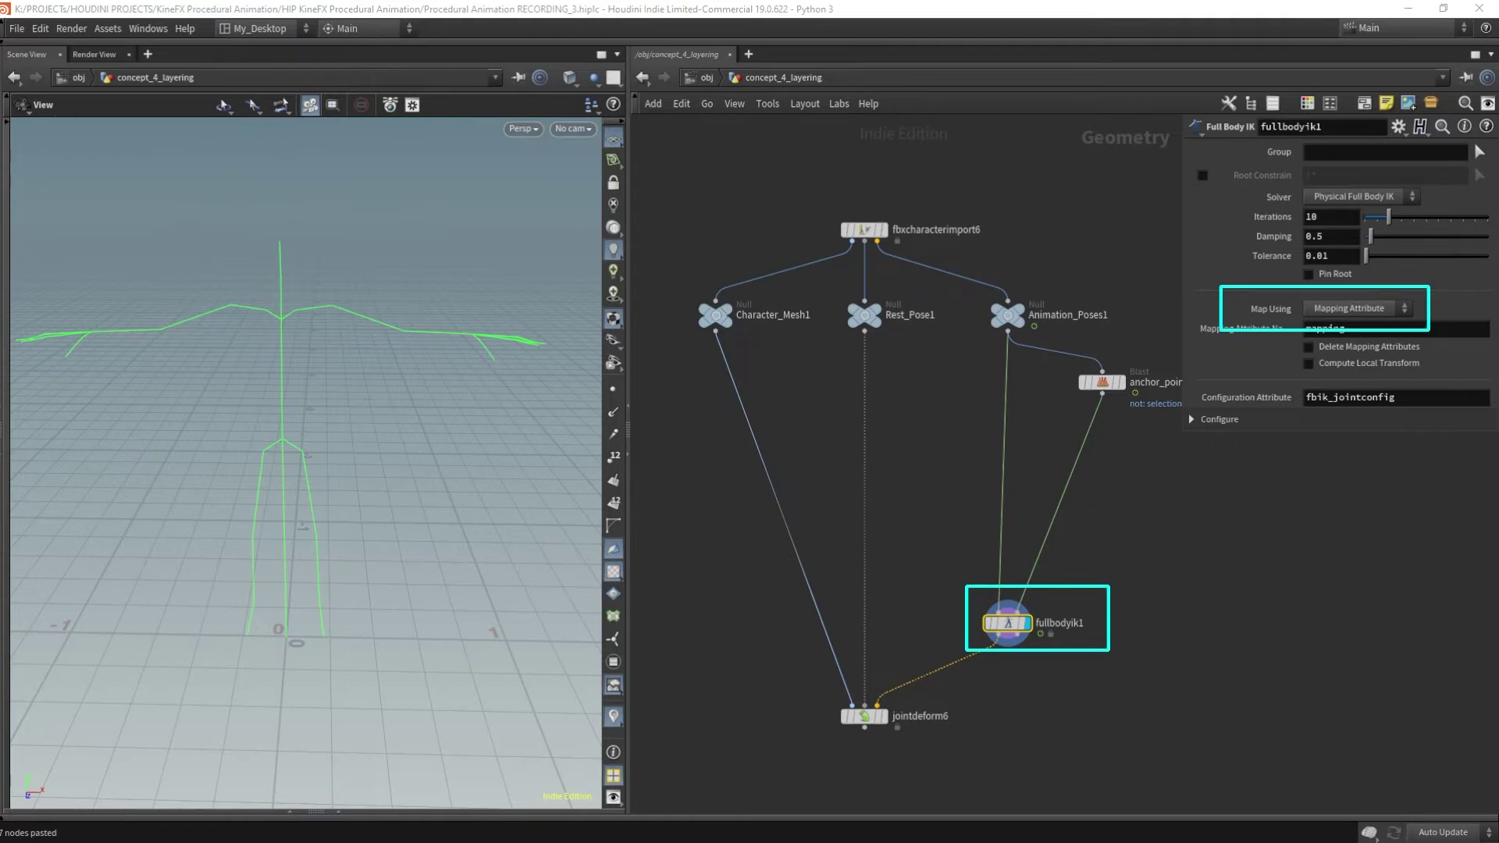
pyautogui.click(1360, 310)
pyautogui.click(1360, 326)
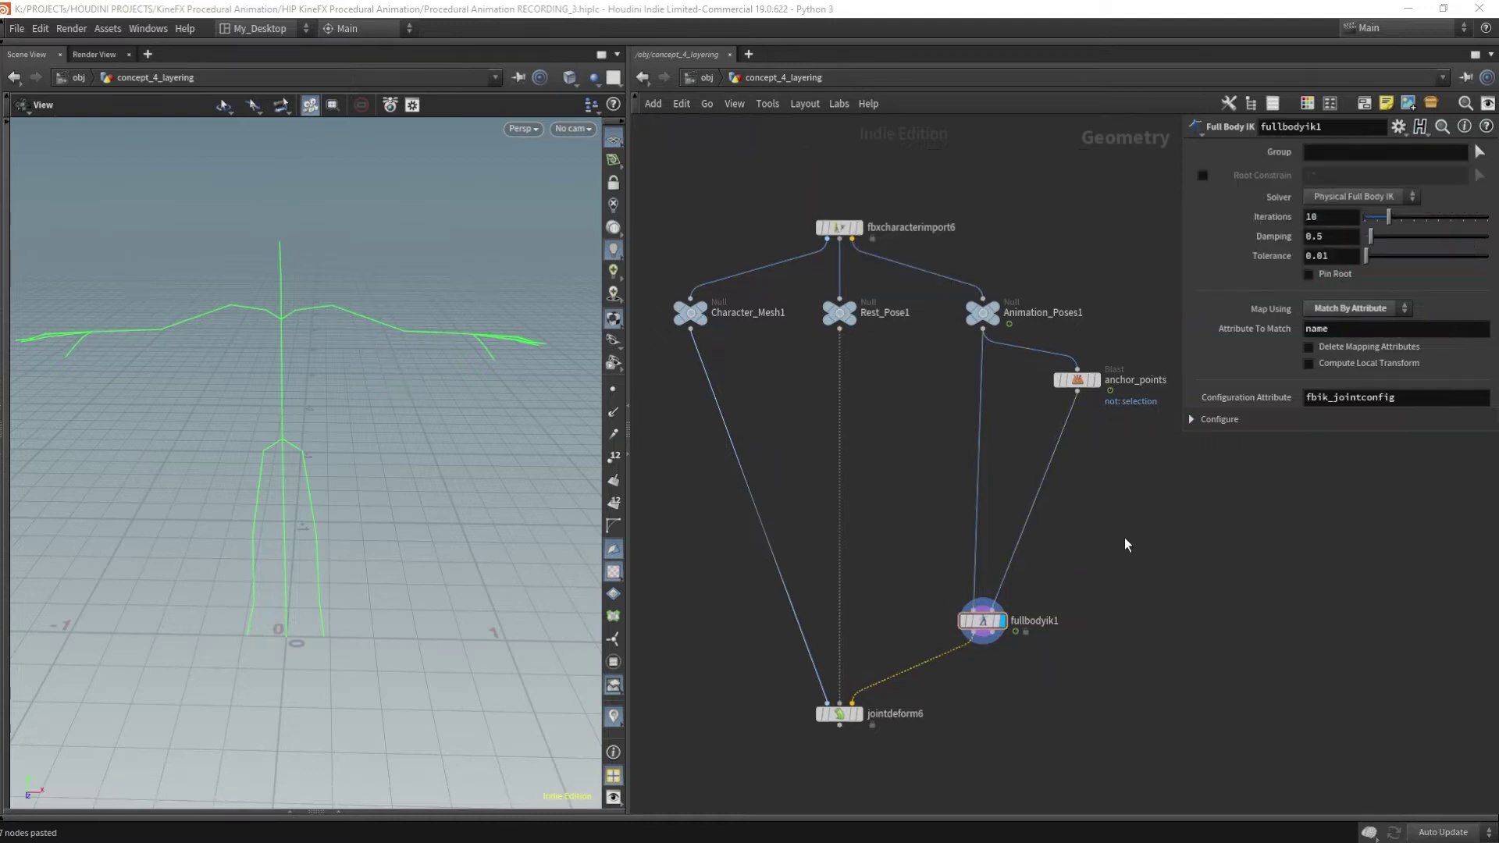
# Display jointdeform6's result and examine the character's hand, especially the thumb and index finger.
pyautogui.scroll(-1, 1120, 546)
pyautogui.moveTo(1158, 543); pyautogui.dragTo(1082, 576, button='middle')
pyautogui.click(825, 720)
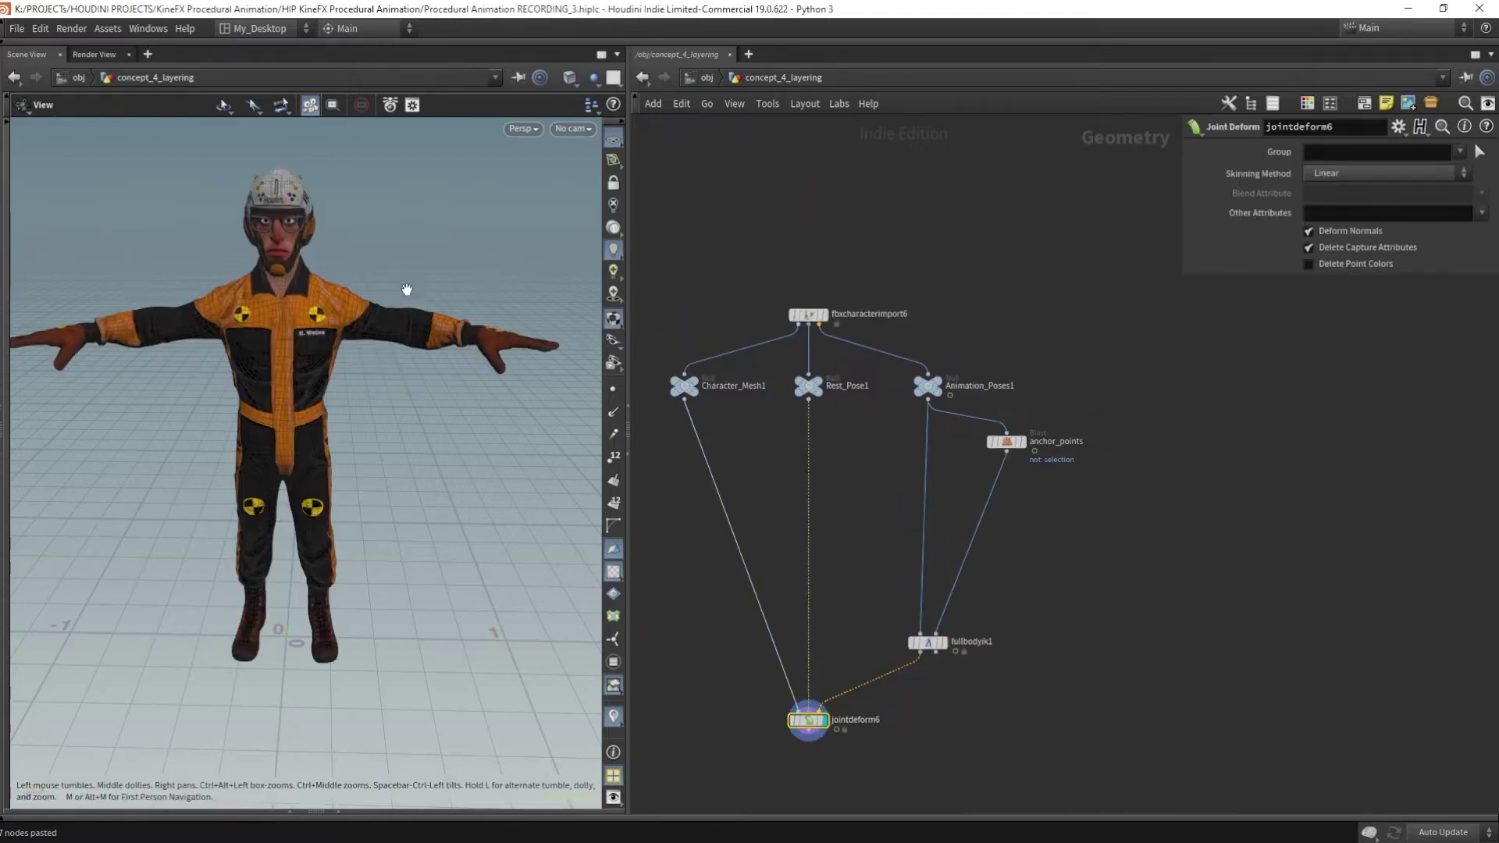
pyautogui.moveTo(405, 288); pyautogui.dragTo(526, 468)
pyautogui.scroll(4, 526, 468)
pyautogui.scroll(-5, 527, 467)
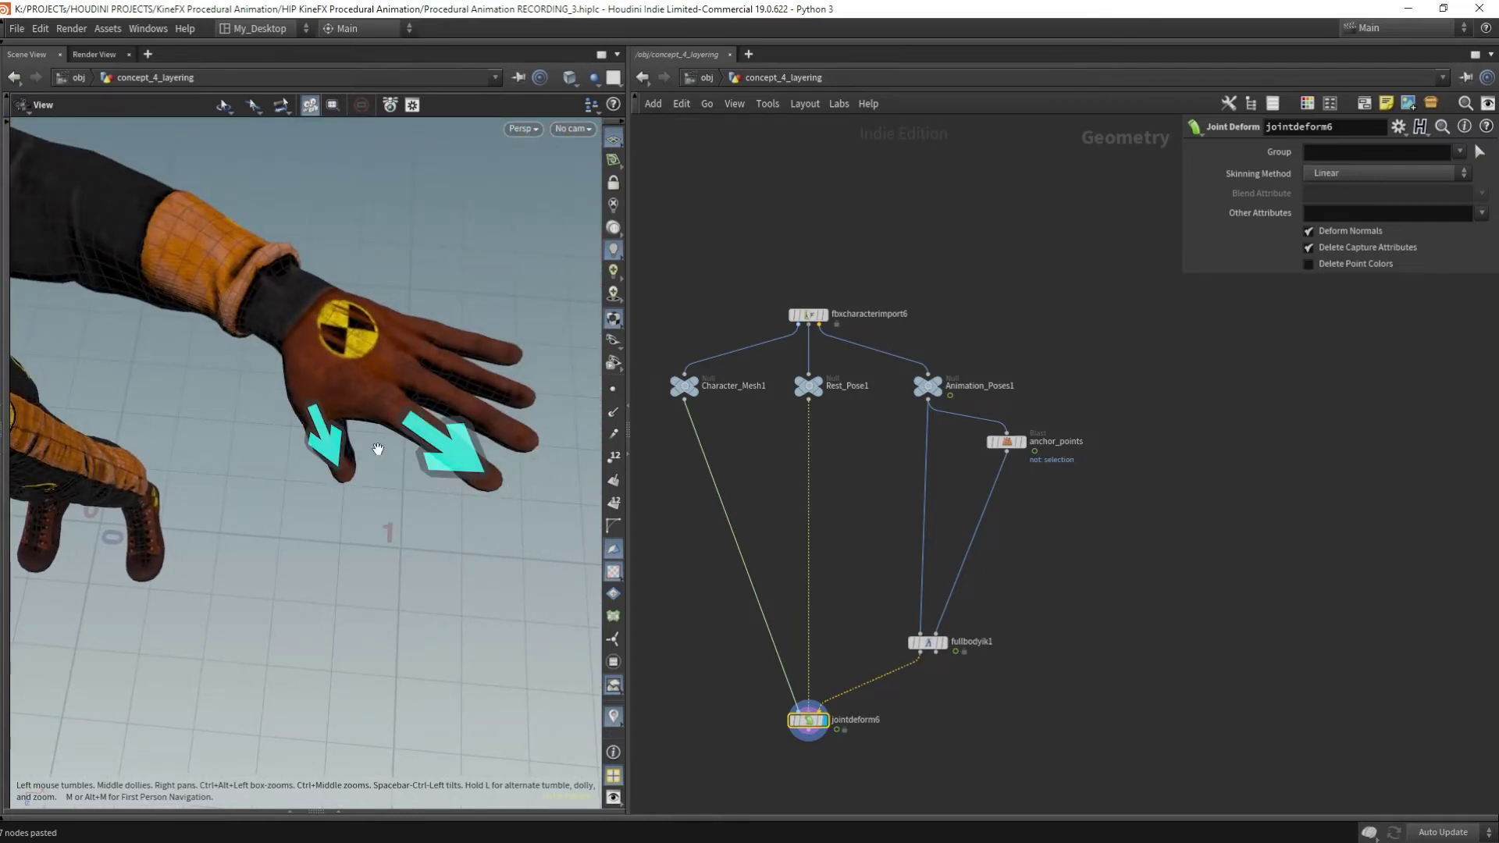
pyautogui.moveTo(396, 425); pyautogui.dragTo(371, 297)
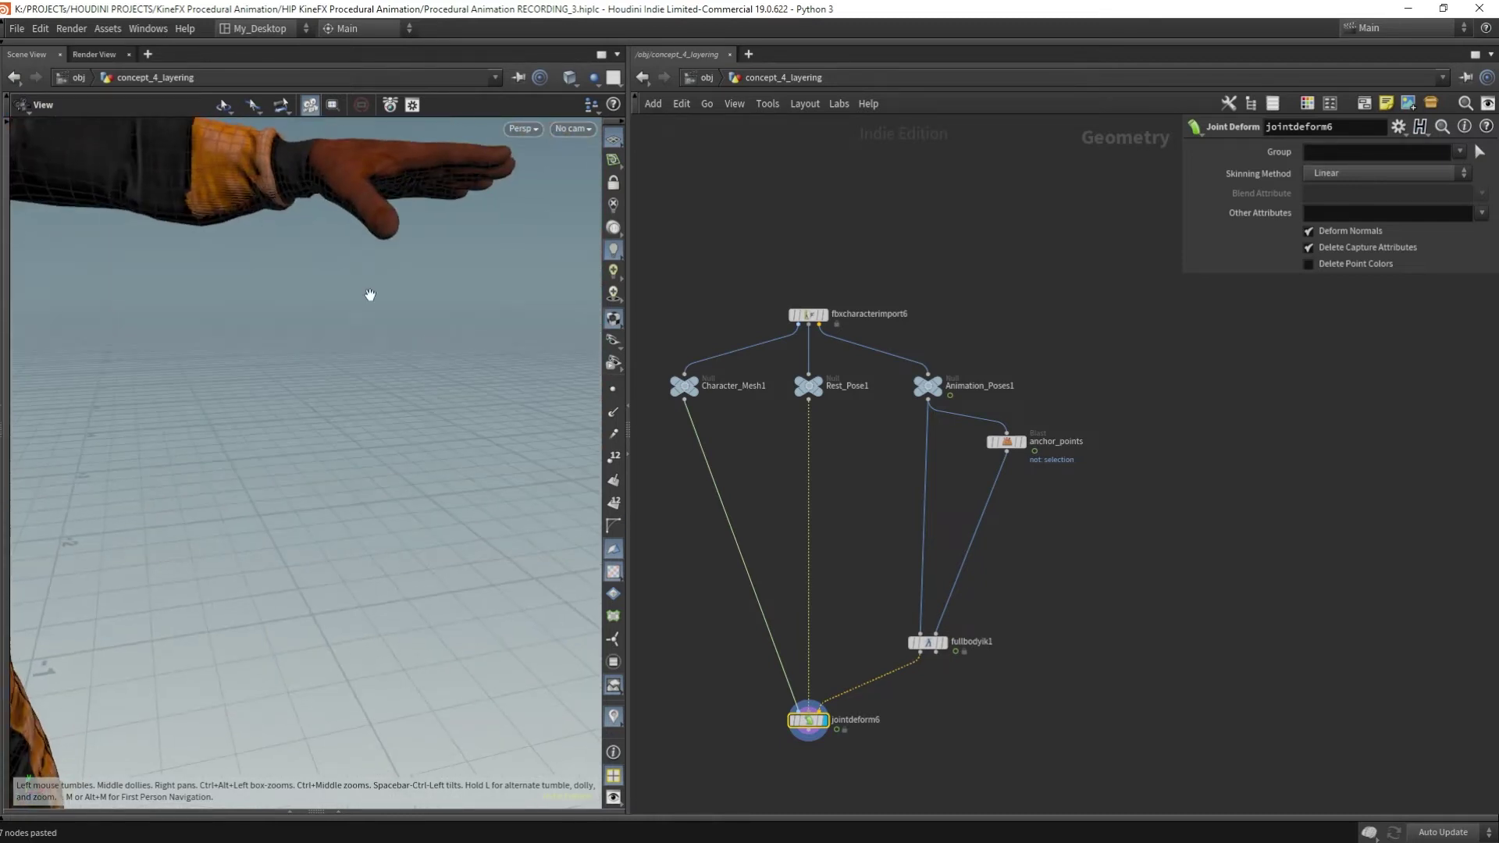
# Examine the raised hand in front of the face in the reference preview window.
pyautogui.hotkey('alt', 'Tab')
pyautogui.keyDown('alt'); pyautogui.moveTo(1021, 409); pyautogui.dragTo(968, 364); pyautogui.keyUp('alt')
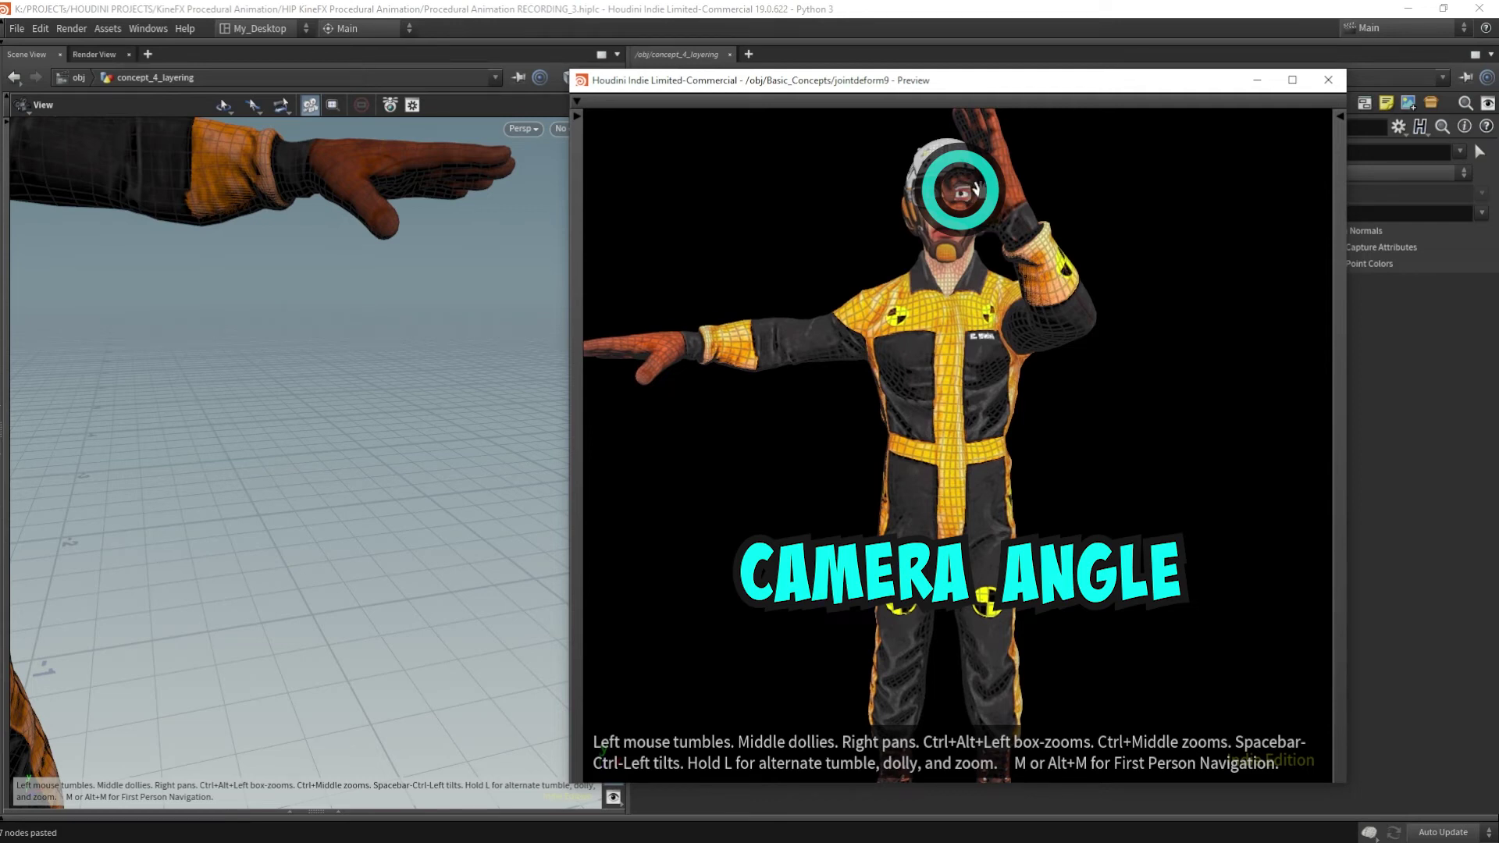
pyautogui.moveTo(998, 146); pyautogui.dragTo(1014, 222, button='right')
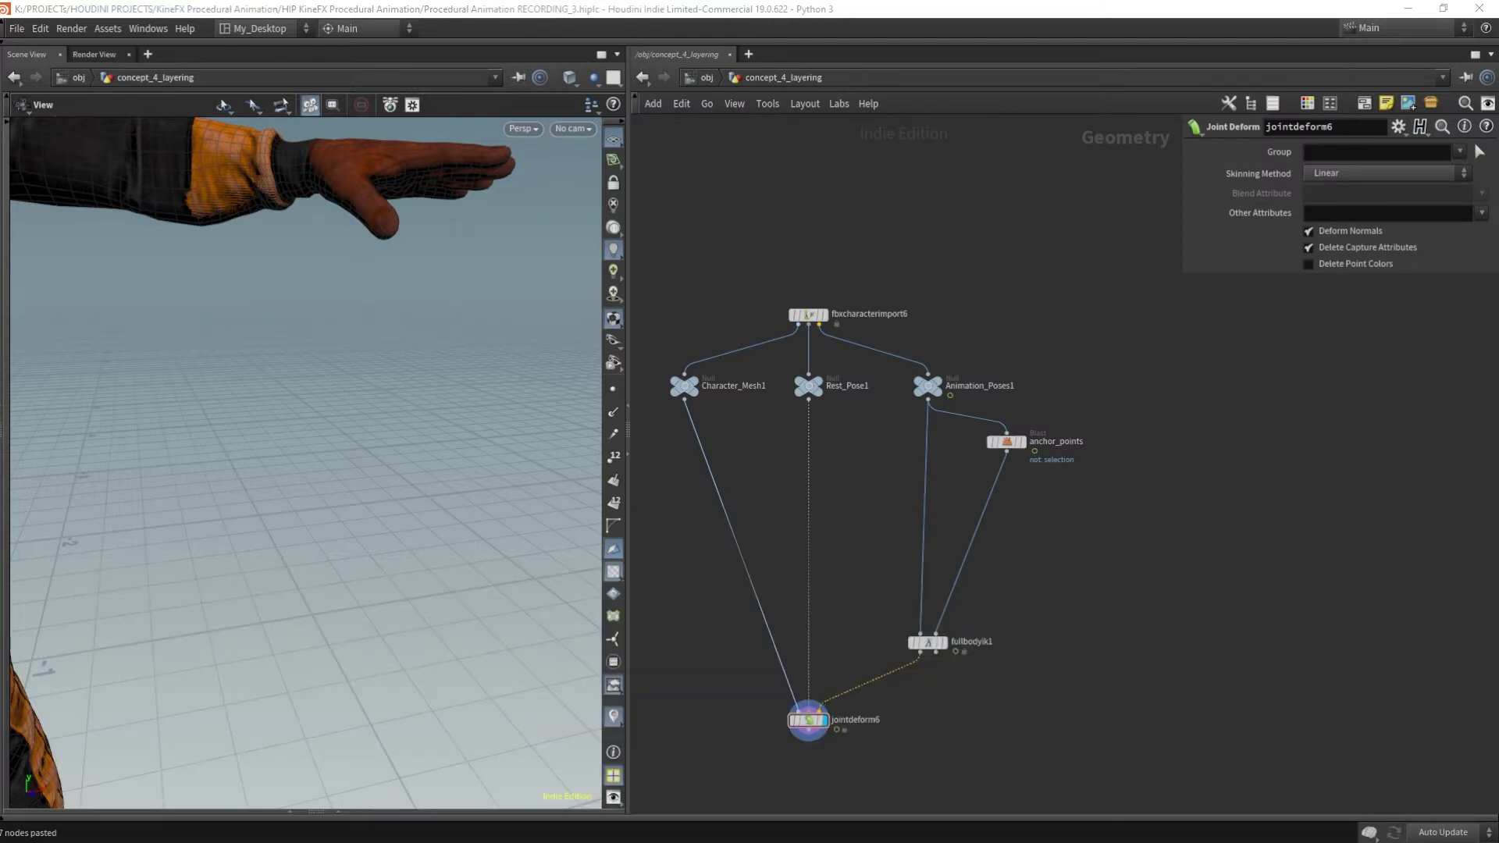
pyautogui.scroll(-5, 372, 374)
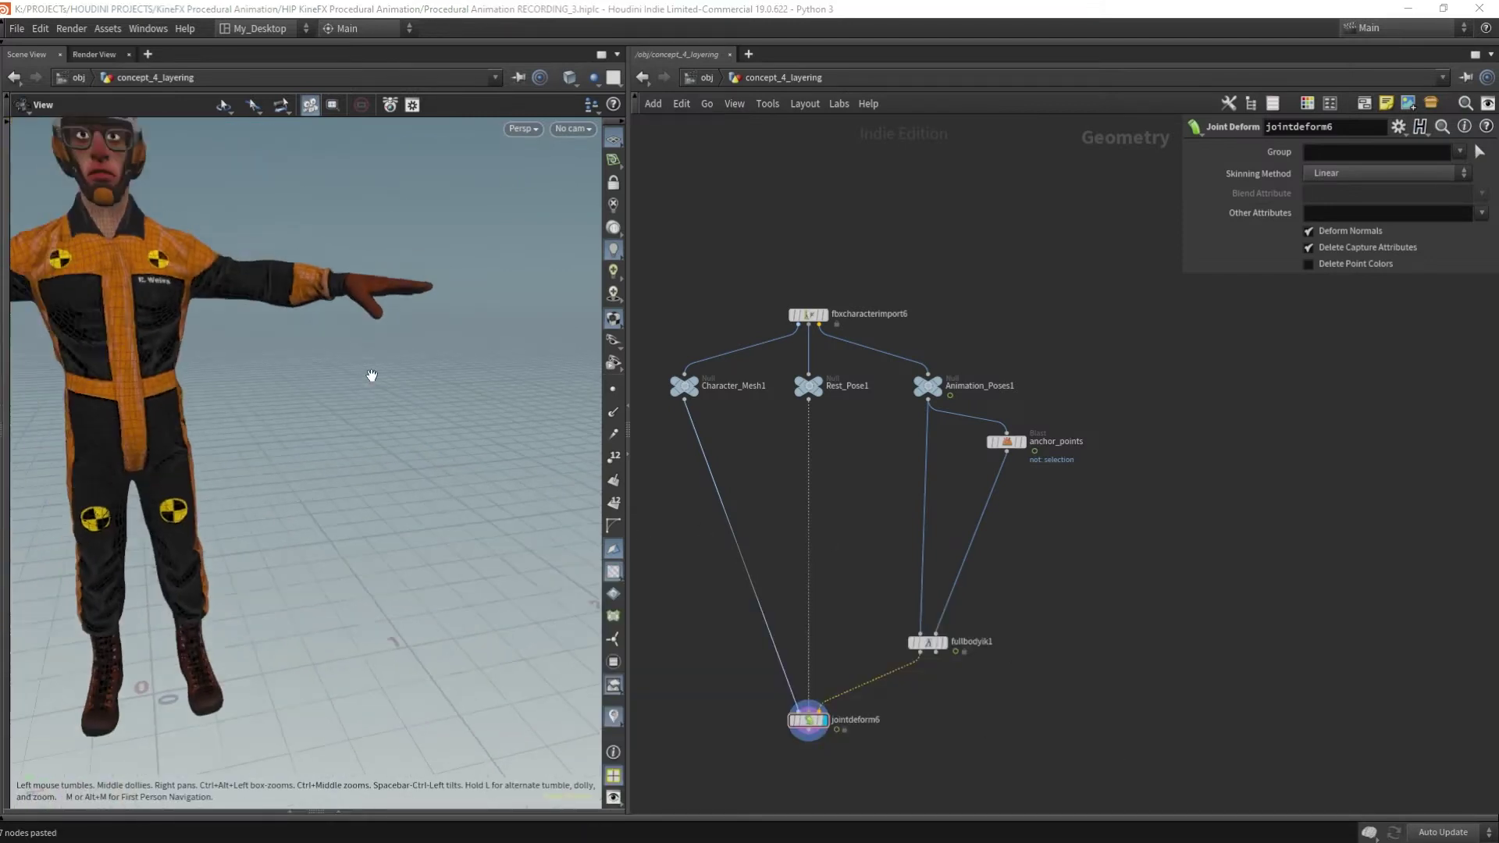
# Add a second Blast node fed by Animation_Poses1, with group type Points and Delete Non Selected enabled.
pyautogui.press('Tab')
pyautogui.write('blast')
pyautogui.press('Return')
pyautogui.click(1154, 443)
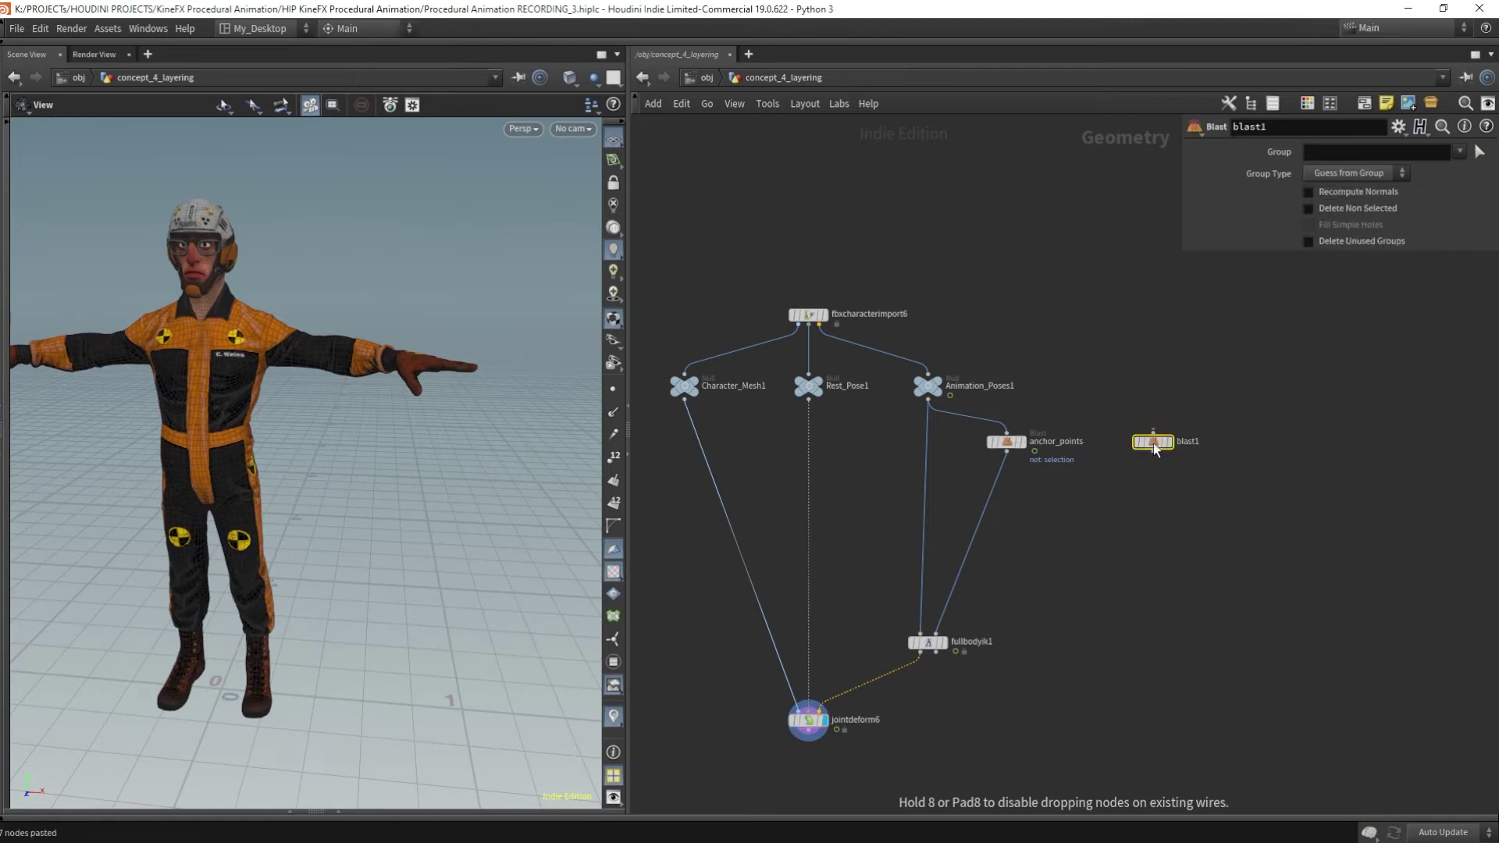
pyautogui.click(1329, 210)
pyautogui.click(1349, 174)
pyautogui.click(1331, 254)
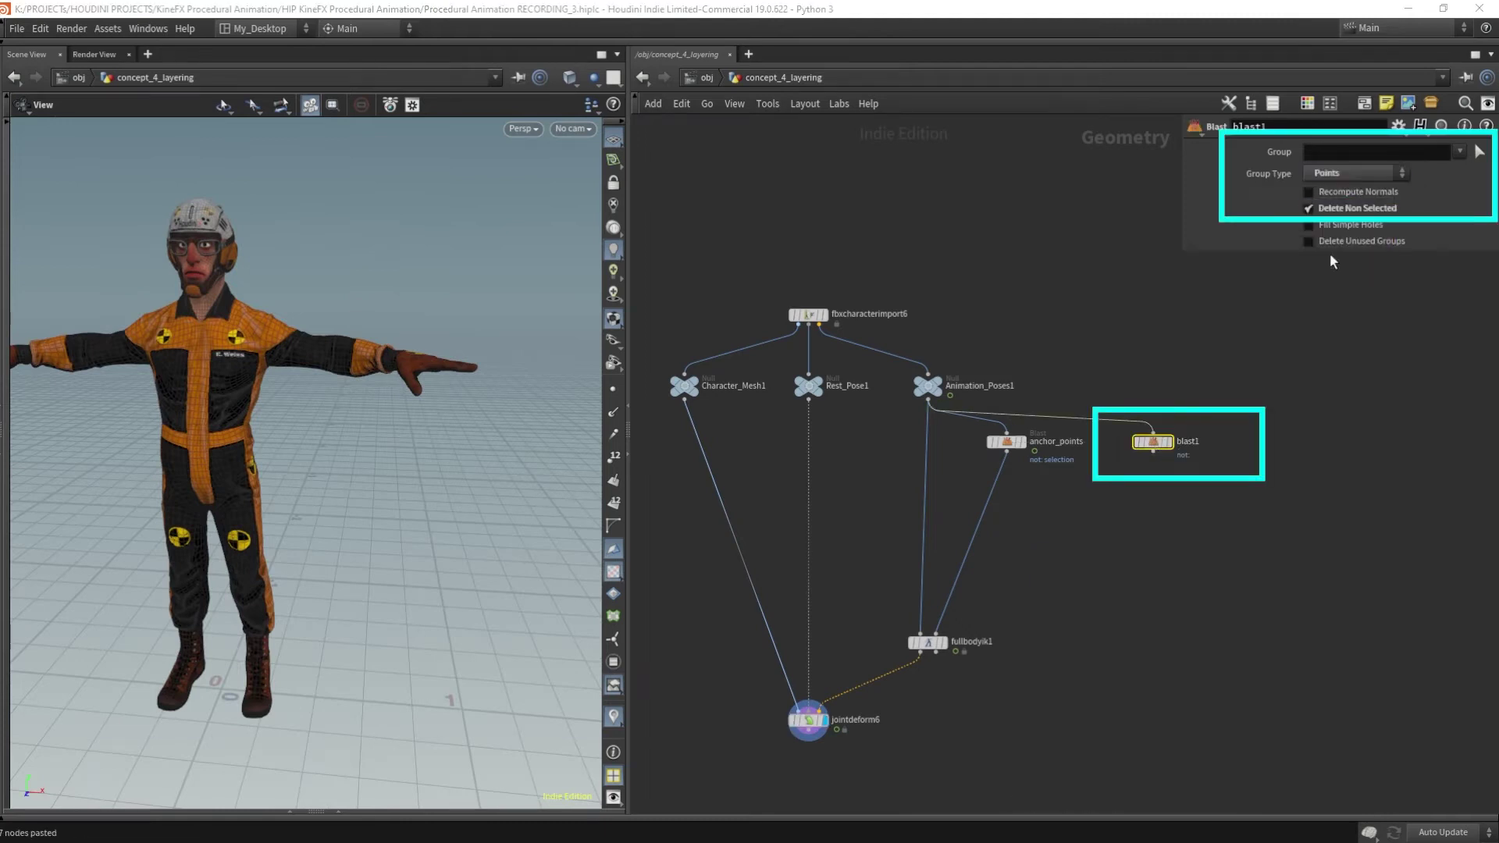
# Insert a Merge node between anchor_points and the Full Body IK, and feed the second Blast into it.
pyautogui.click(1154, 453)
pyautogui.press('Tab')
pyautogui.write('merge')
pyautogui.press('Return')
pyautogui.click(970, 544)
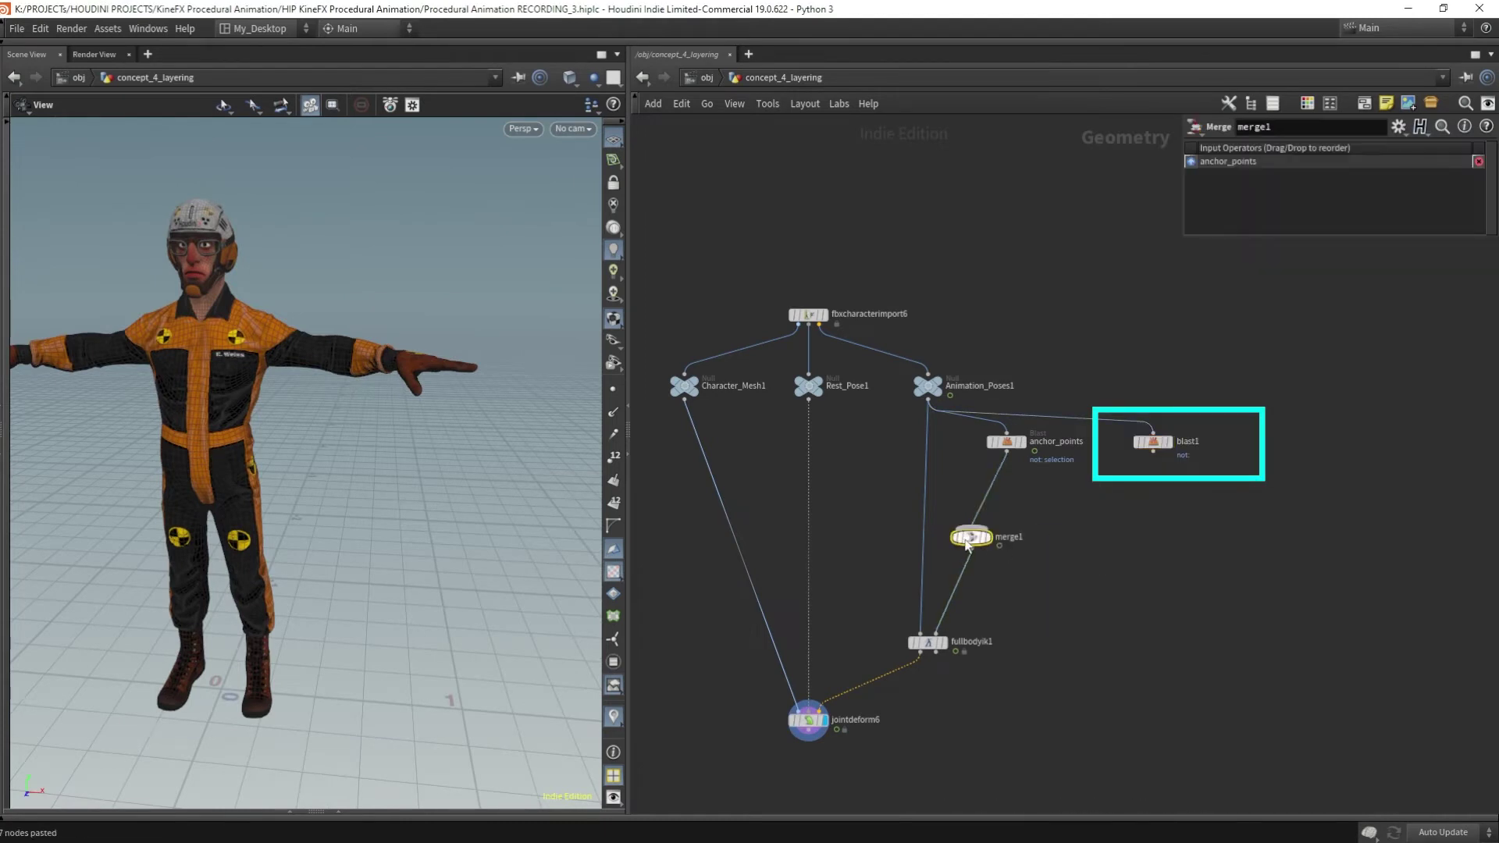
pyautogui.moveTo(970, 536); pyautogui.dragTo(1007, 580)
pyautogui.moveTo(1154, 452); pyautogui.dragTo(1007, 571)
# Pick the hand's index and thumb joints, points 18 and 30, as the second Blast's group.
pyautogui.click(1153, 443)
pyautogui.click(1478, 152)
pyautogui.keyDown('alt'); pyautogui.moveTo(402, 403); pyautogui.dragTo(412, 462); pyautogui.keyUp('alt')
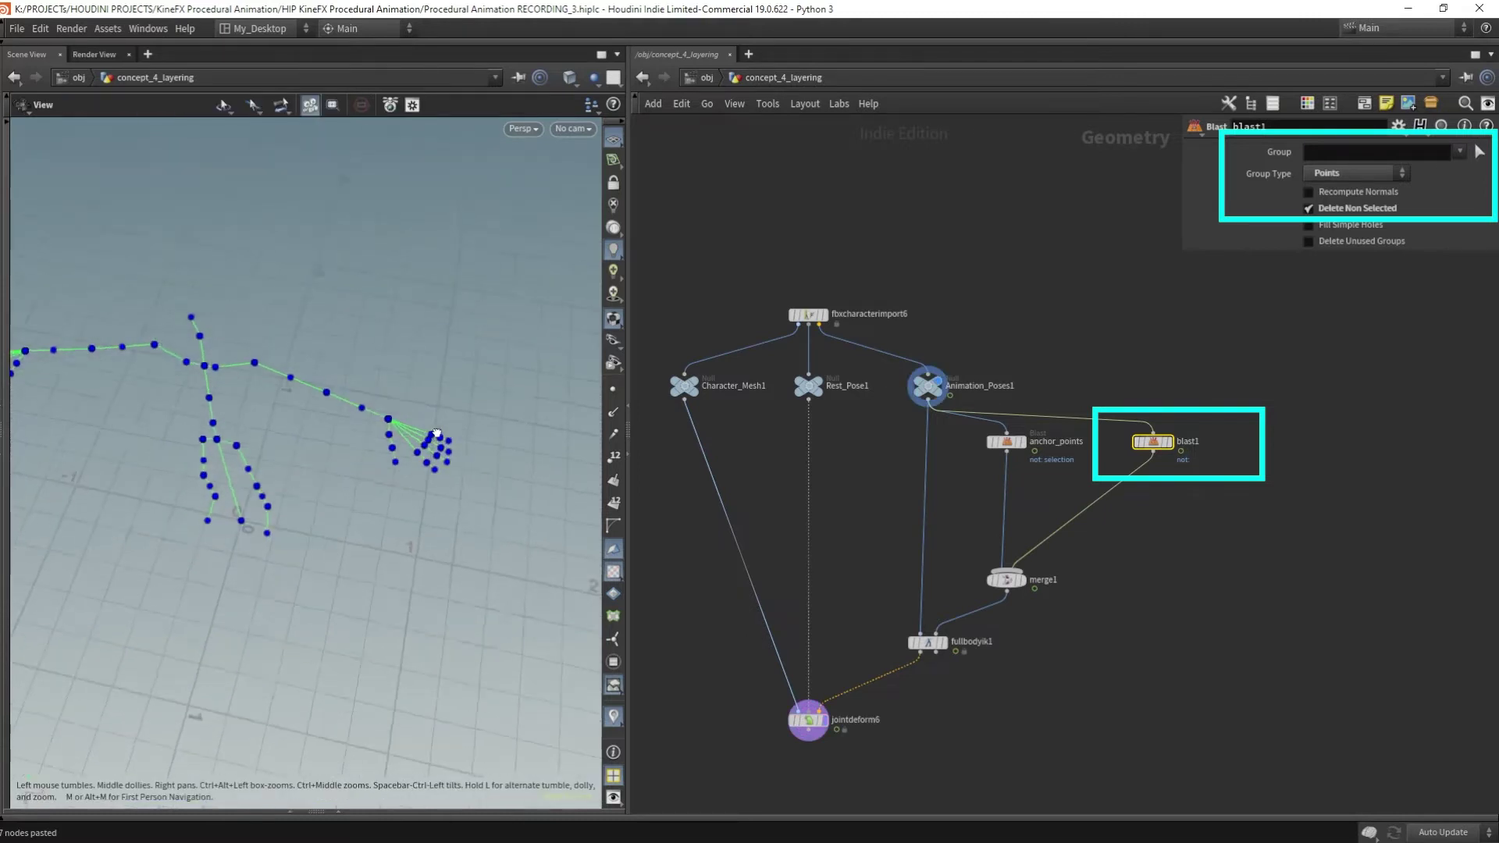
pyautogui.scroll(5, 418, 461)
pyautogui.click(364, 437)
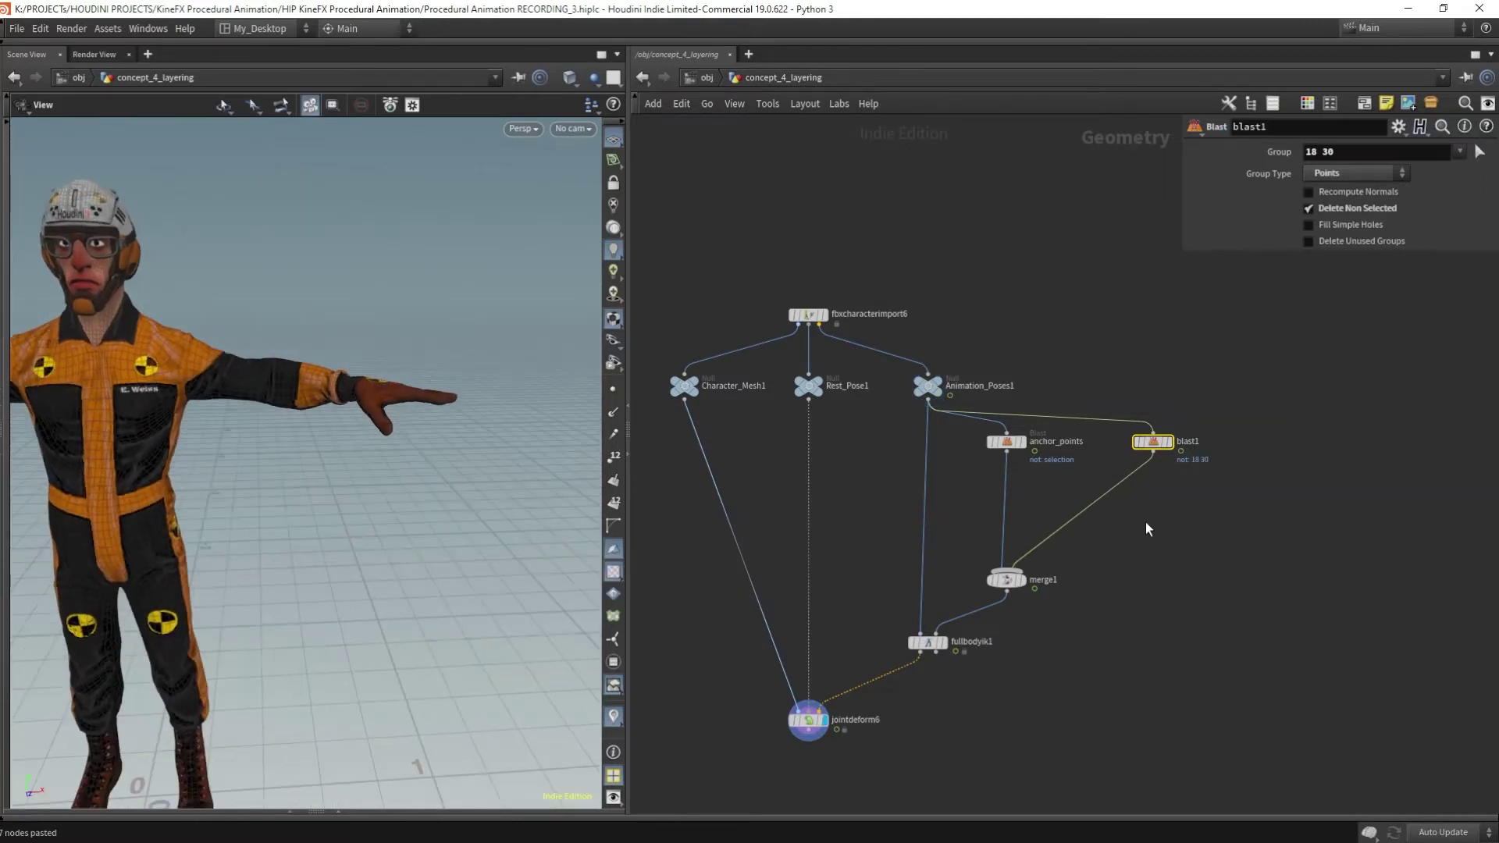
# Add a Rig Pose node below the second Blast and rename that Blast fingers.
pyautogui.press('Tab')
pyautogui.write('rigp')
pyautogui.press('Return')
pyautogui.click(1153, 533)
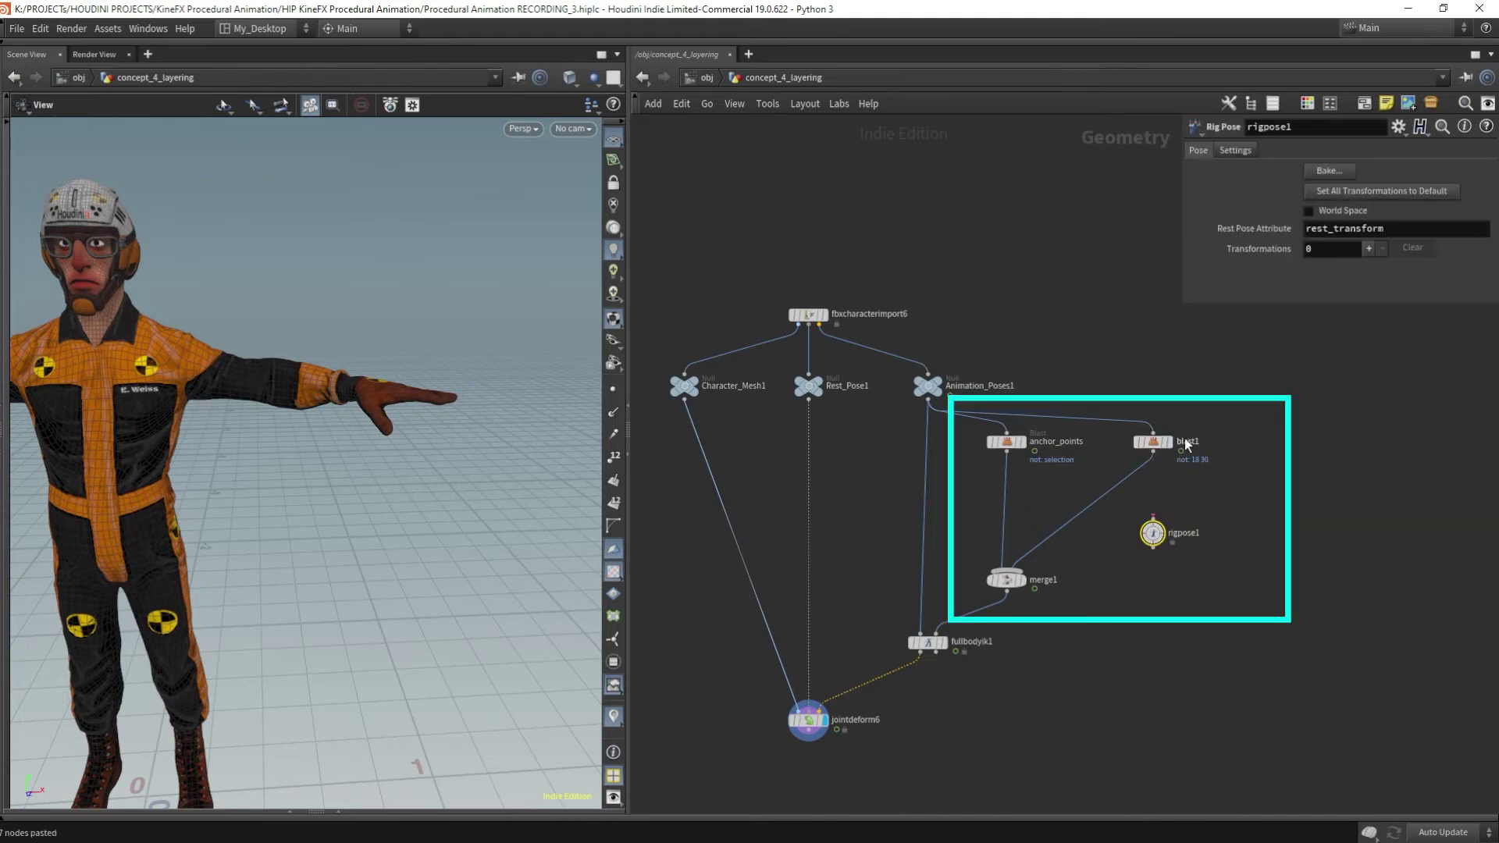
pyautogui.click(1188, 441)
pyautogui.write('fingers')
pyautogui.press('Return')
# Wire the Rig Pose node between fingers and the Merge node.
pyautogui.moveTo(1153, 452); pyautogui.dragTo(1153, 517)
pyautogui.moveTo(1114, 487); pyautogui.dragTo(1153, 549)
pyautogui.moveTo(1153, 533); pyautogui.dragTo(1153, 516)
# Curl the index finger by rotating its index_03 joint in Rig Pose to about 148.4, -5.1, -2.9.
pyautogui.press('Return')
pyautogui.click(432, 399)
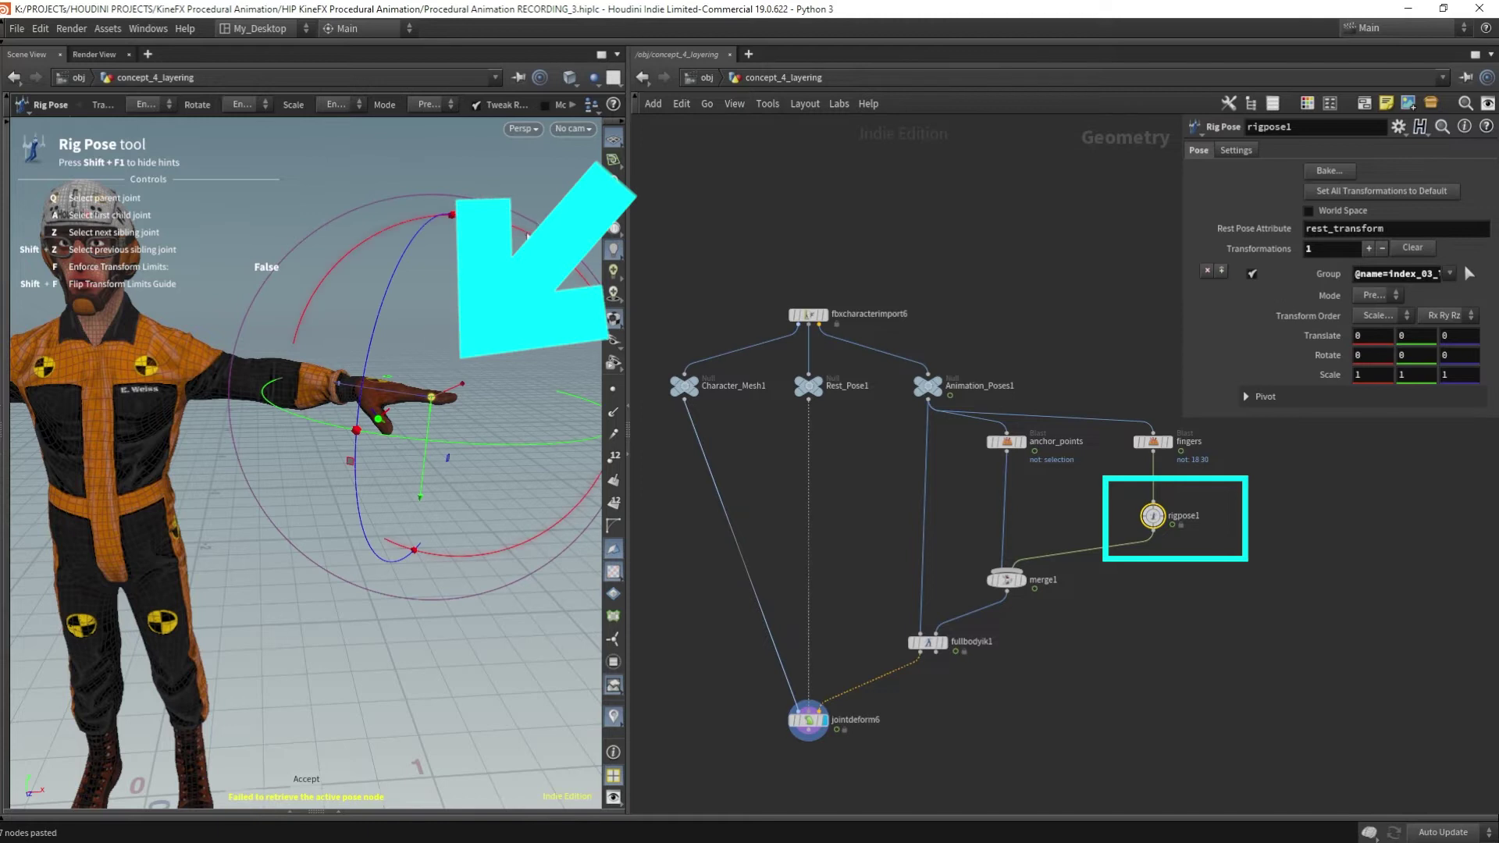
pyautogui.moveTo(527, 234); pyautogui.dragTo(474, 540)
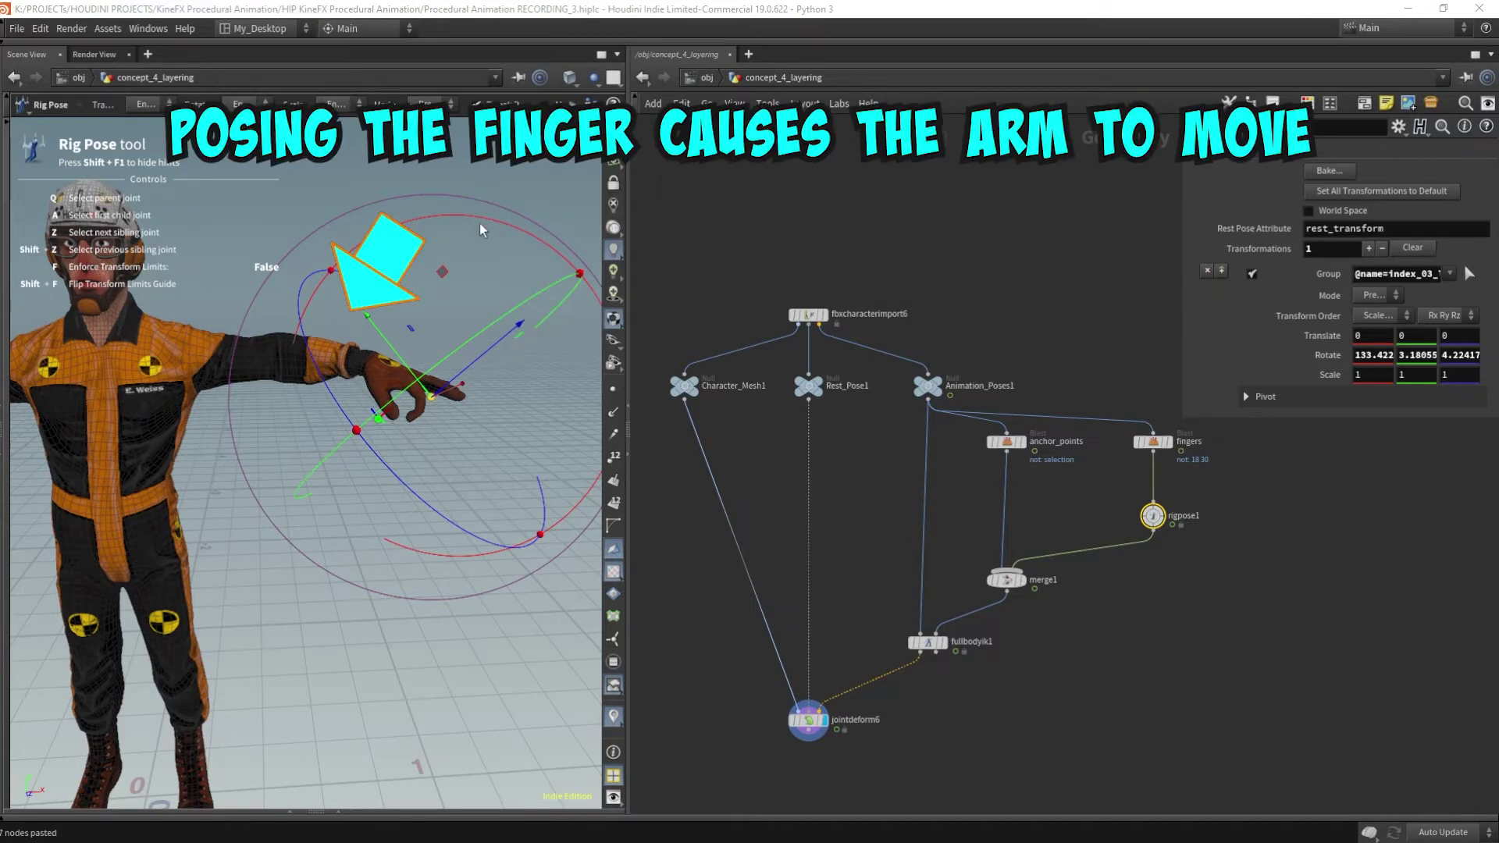
pyautogui.moveTo(480, 229); pyautogui.dragTo(320, 316)
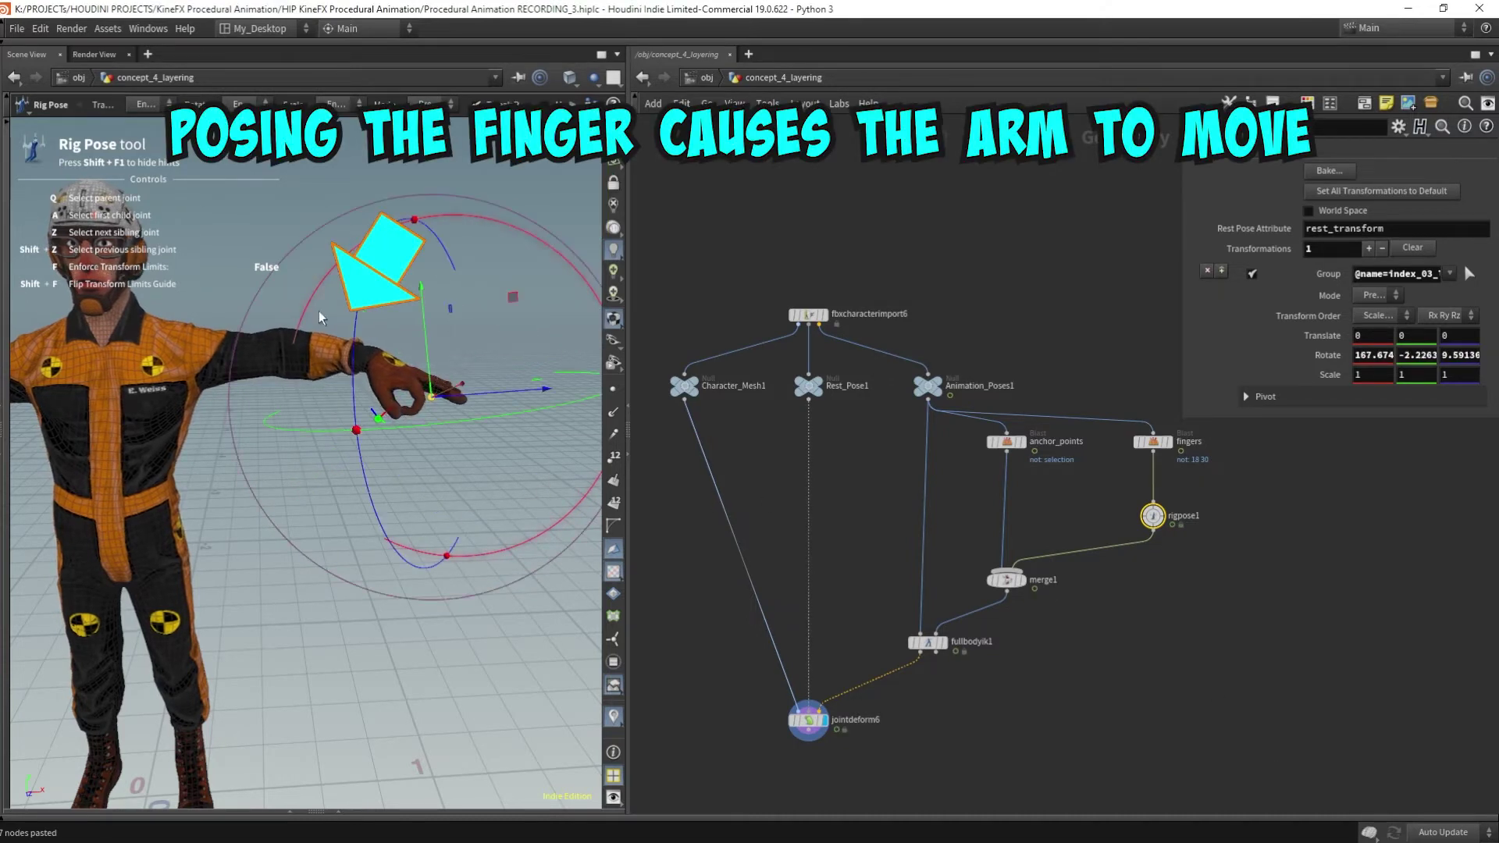
pyautogui.moveTo(478, 224); pyautogui.dragTo(421, 303)
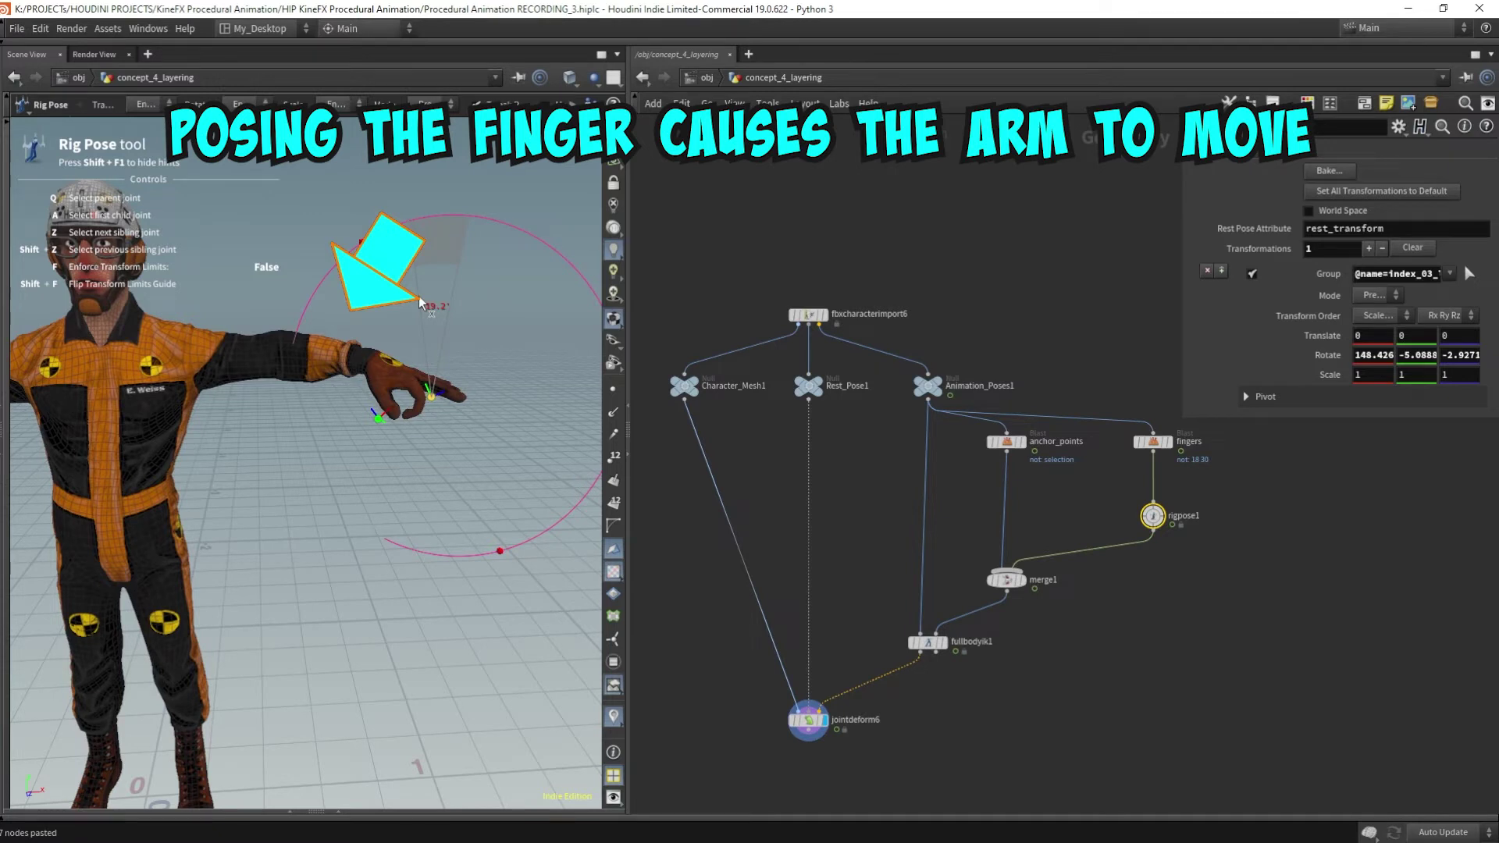
pyautogui.moveTo(421, 303); pyautogui.dragTo(421, 303)
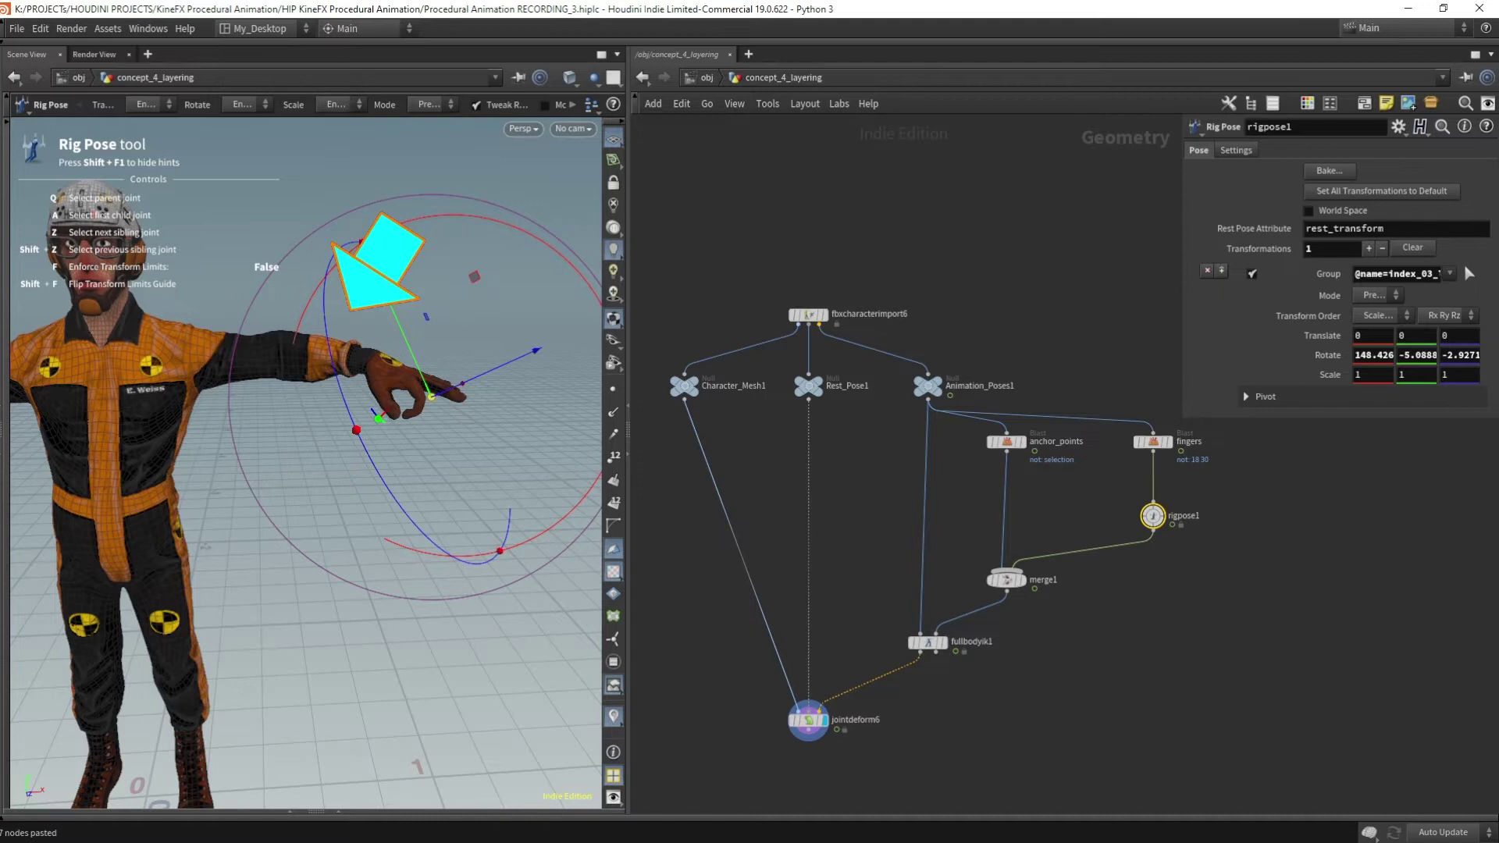
# Bring up the reference preview window and examine the hand pose from several angles.
pyautogui.moveTo(1498, 236); pyautogui.dragTo(1358, 237)
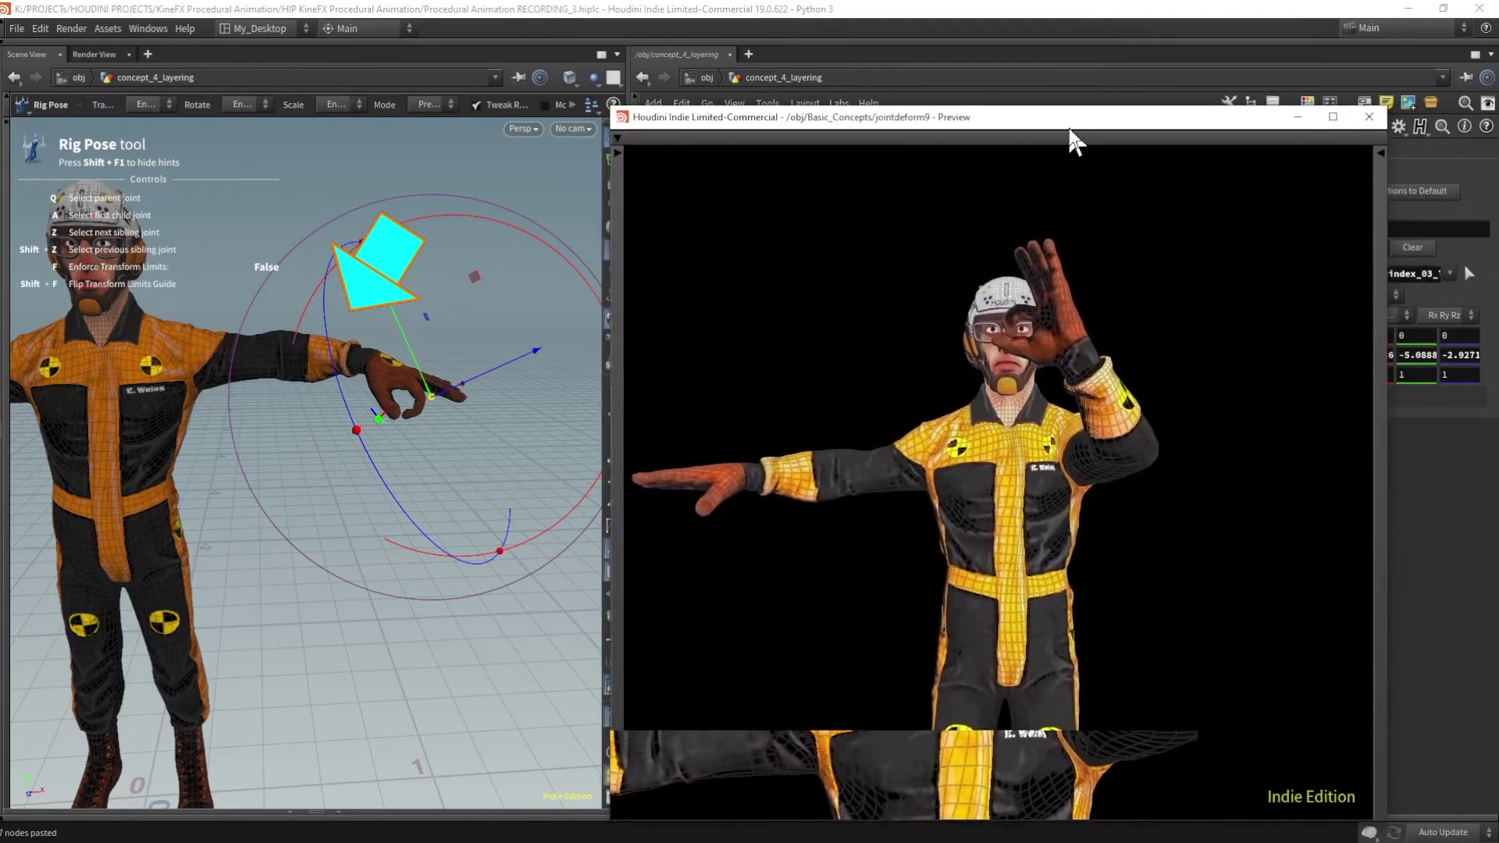
pyautogui.moveTo(1071, 129); pyautogui.dragTo(981, 115)
pyautogui.moveTo(996, 373); pyautogui.dragTo(804, 408)
pyautogui.moveTo(1192, 443); pyautogui.dragTo(828, 315)
pyautogui.moveTo(765, 514); pyautogui.dragTo(1006, 396)
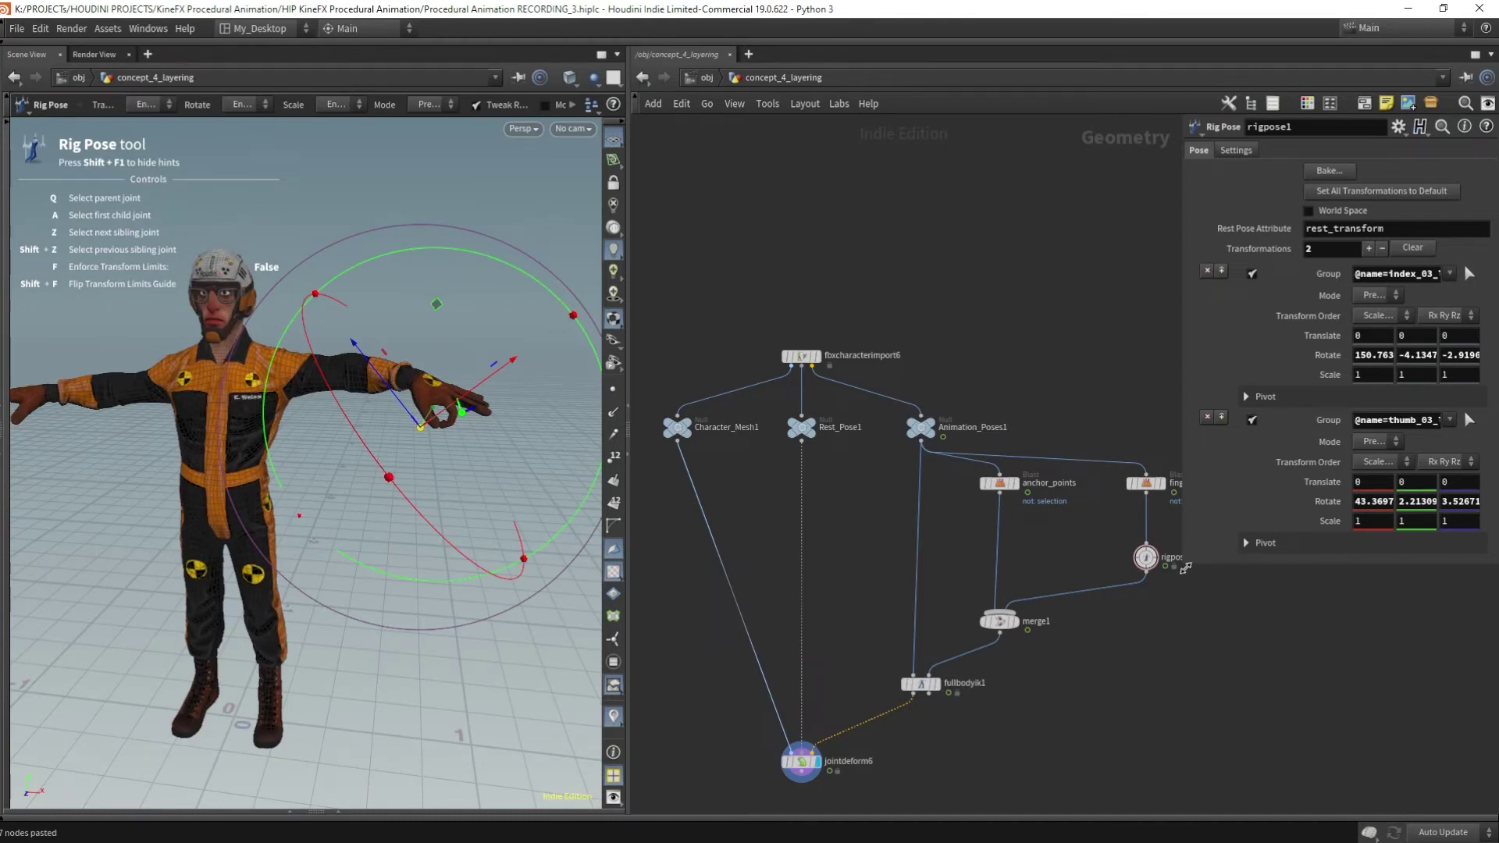
# Add a third Blast node fed by Animation_Poses1 and place it beside the fingers node.
pyautogui.moveTo(1186, 568); pyautogui.dragTo(1163, 416)
pyautogui.click(921, 442)
pyautogui.press('Tab')
pyautogui.write('blast')
pyautogui.press('Return')
pyautogui.click(1263, 496)
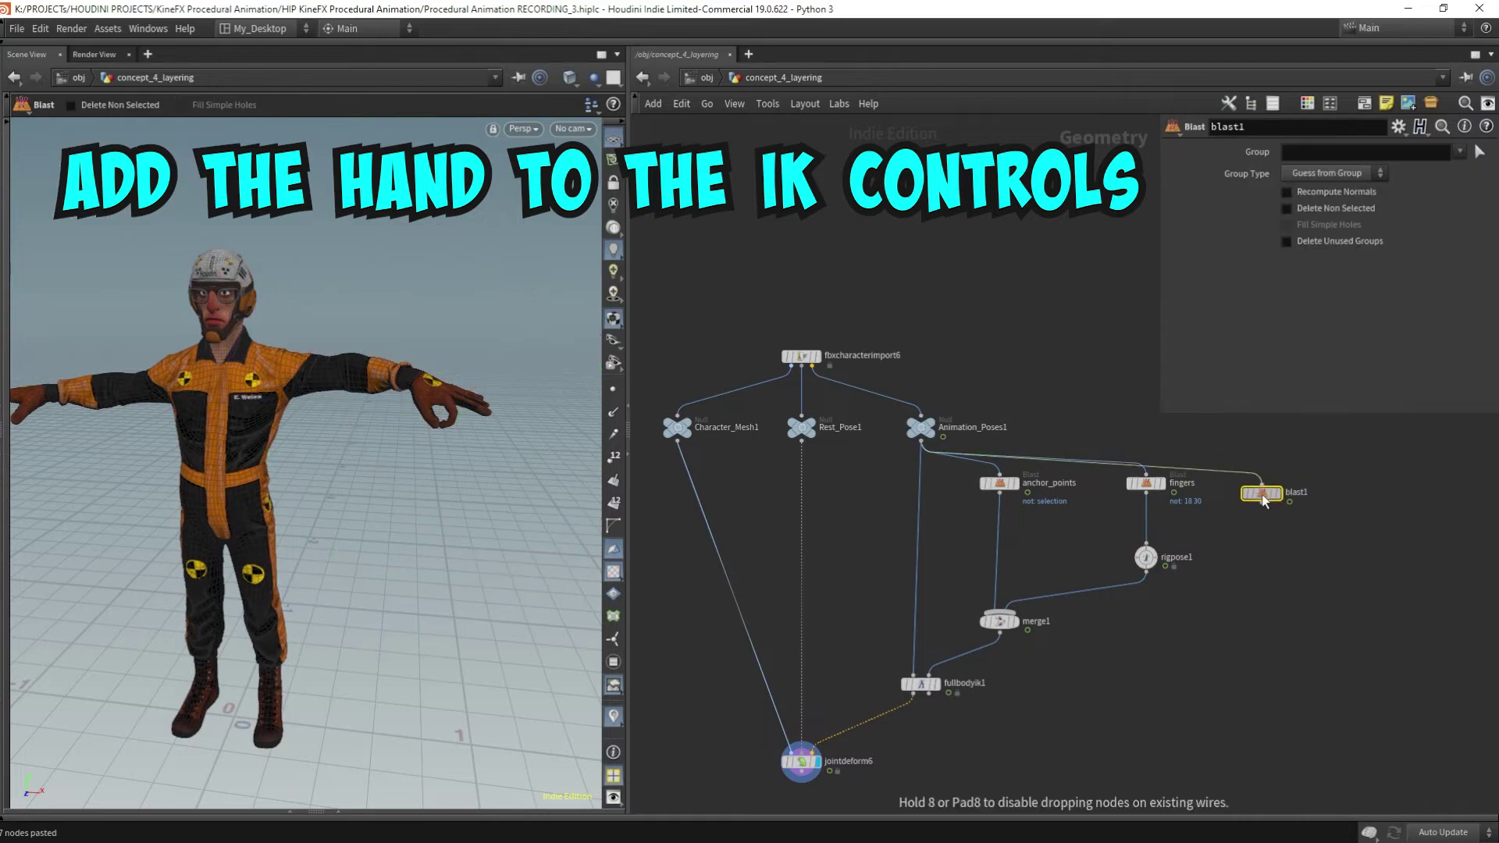
pyautogui.moveTo(1265, 501); pyautogui.dragTo(1264, 490)
# Rename the new Blast node hand and set it to delete non-selected geometry with the Points group type.
pyautogui.click(1295, 484)
pyautogui.write('hand')
pyautogui.press('Return')
pyautogui.click(1286, 209)
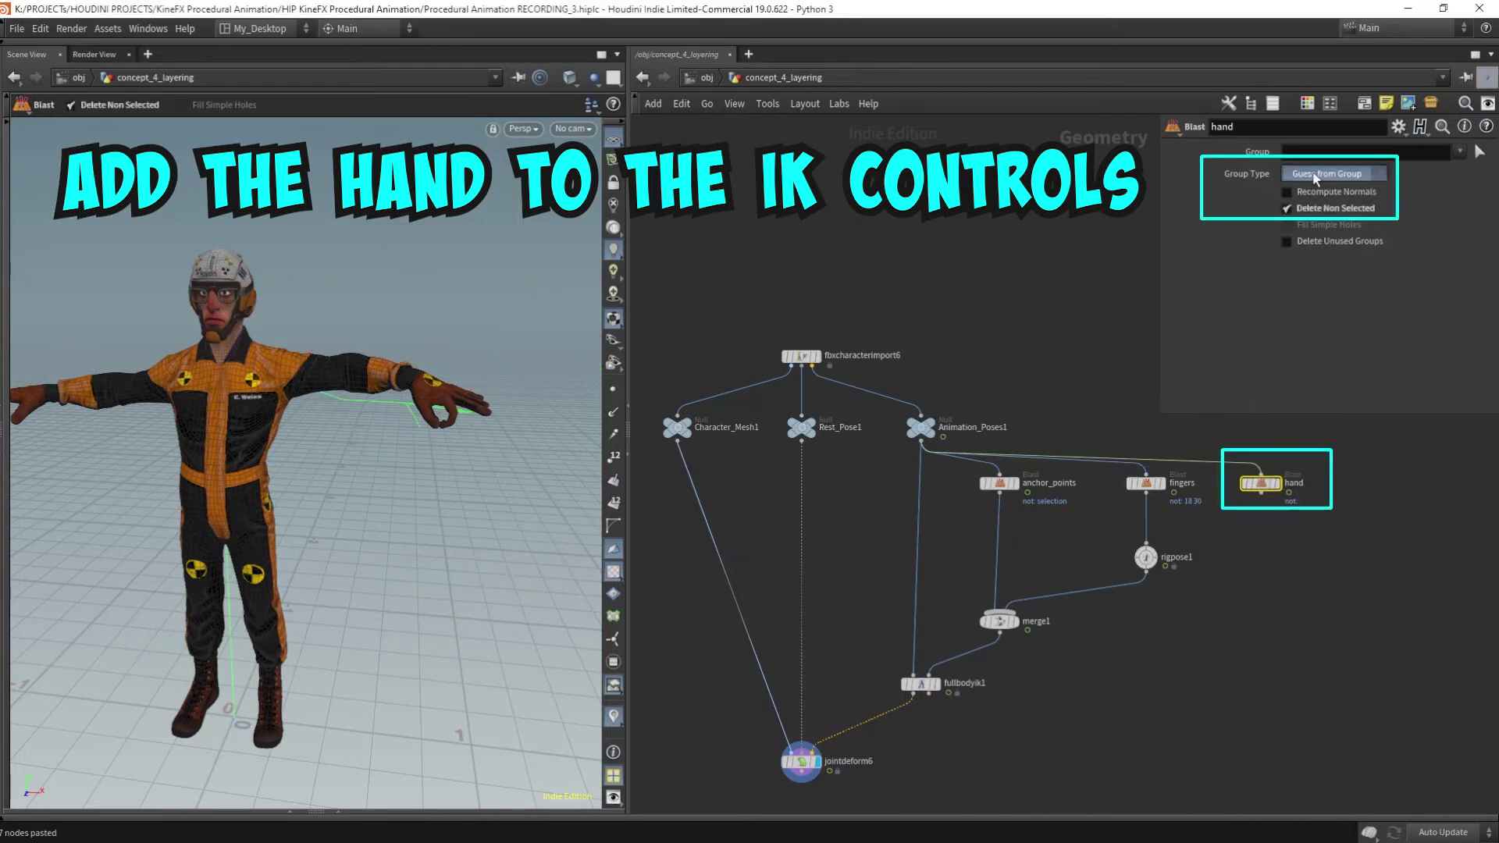
pyautogui.click(1315, 175)
pyautogui.click(1314, 246)
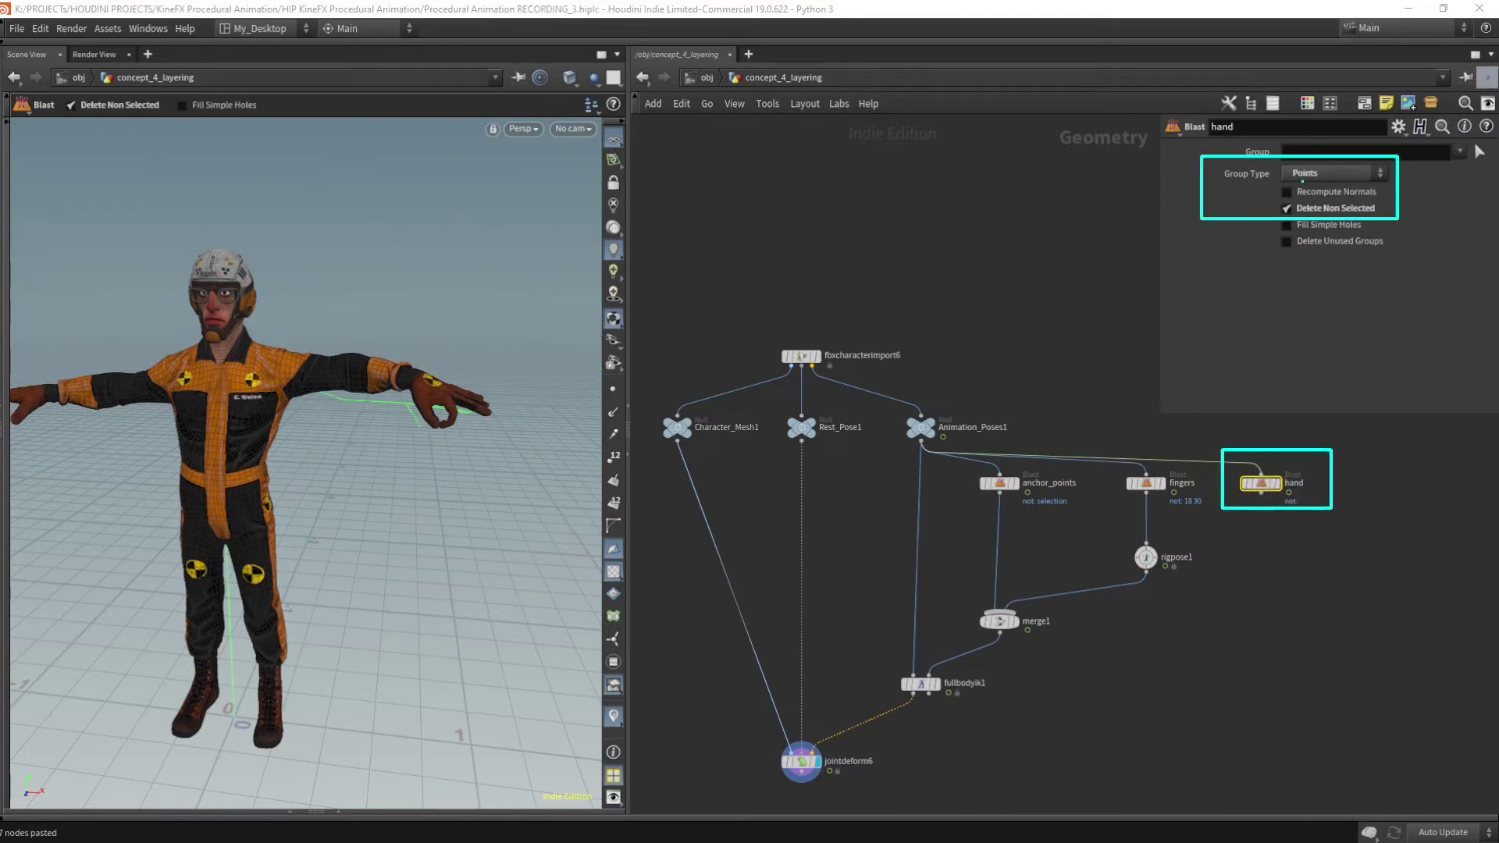
# Pick the hand joint at the OK-sign wrist, point 15, as the hand Blast group.
pyautogui.click(1479, 152)
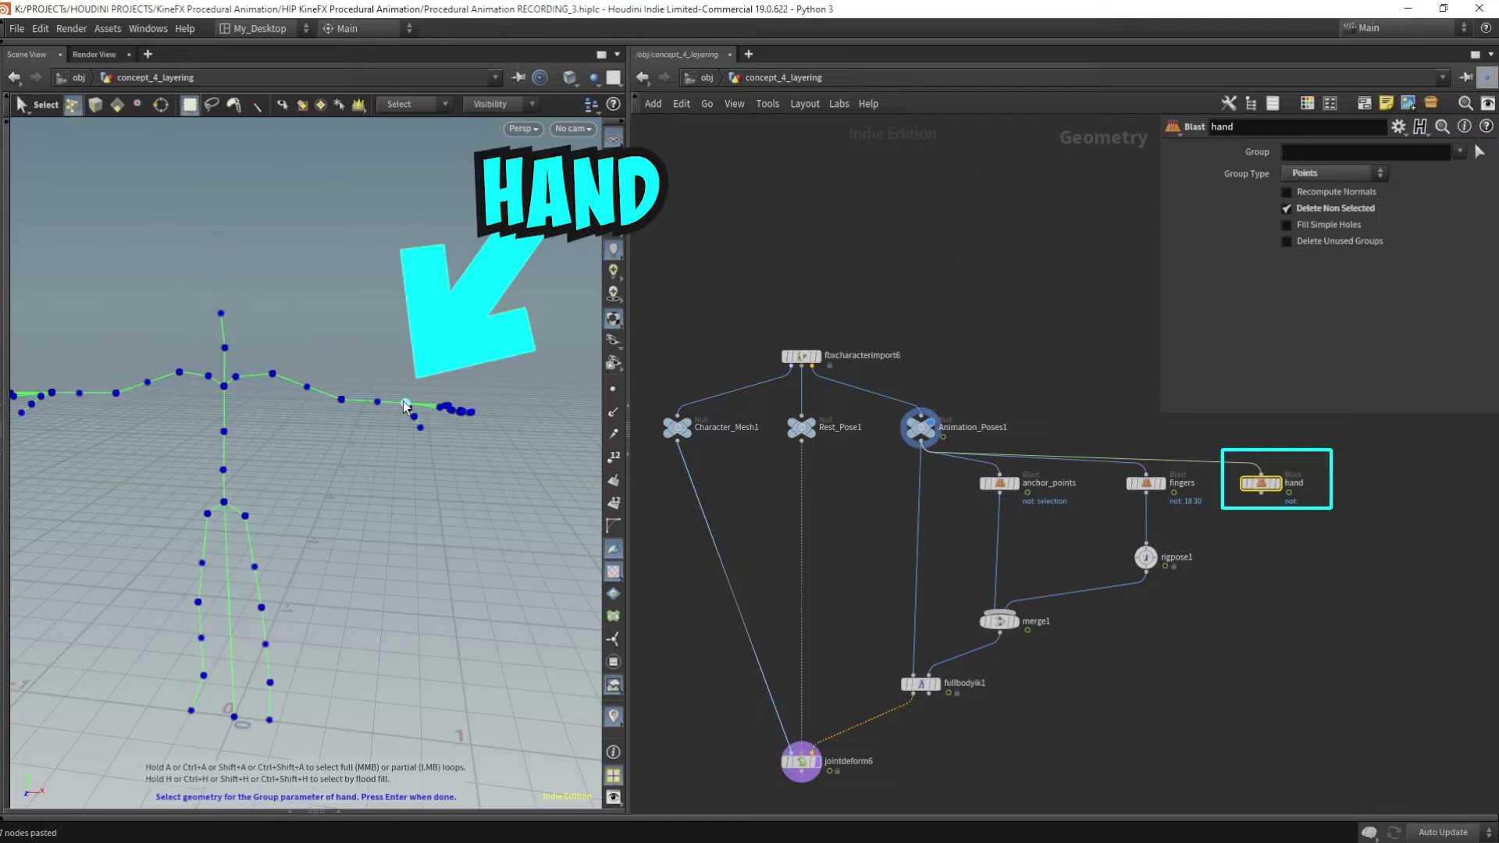
pyautogui.click(405, 405)
pyautogui.press('Return')
# Add a Rig Pose node below the hand Blast and wire its output into the Merge node.
pyautogui.click(1262, 493)
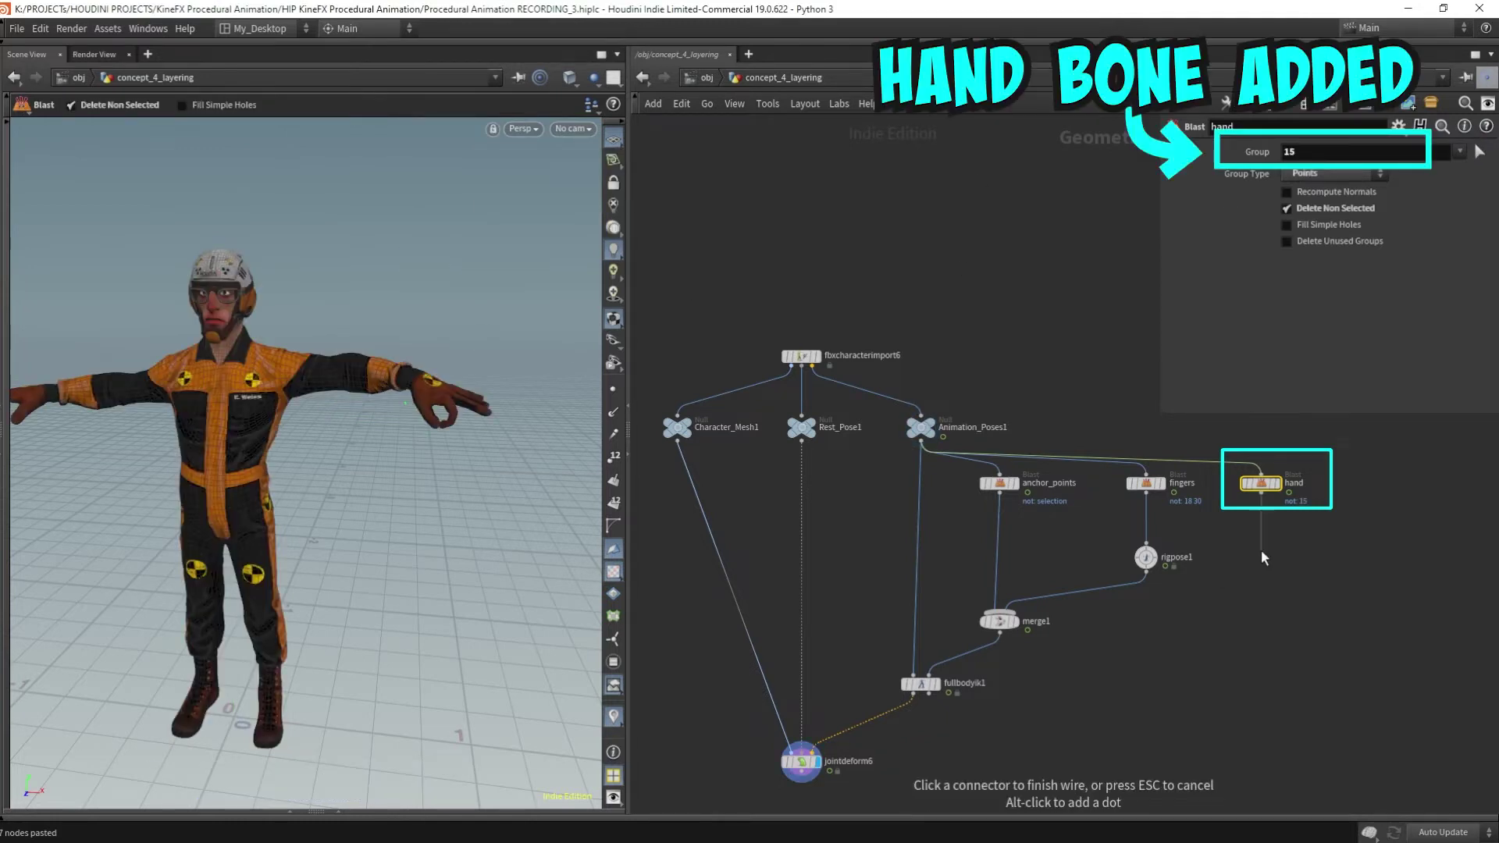
pyautogui.press('Tab')
pyautogui.write('rig po')
pyautogui.press('Return')
pyautogui.click(1261, 549)
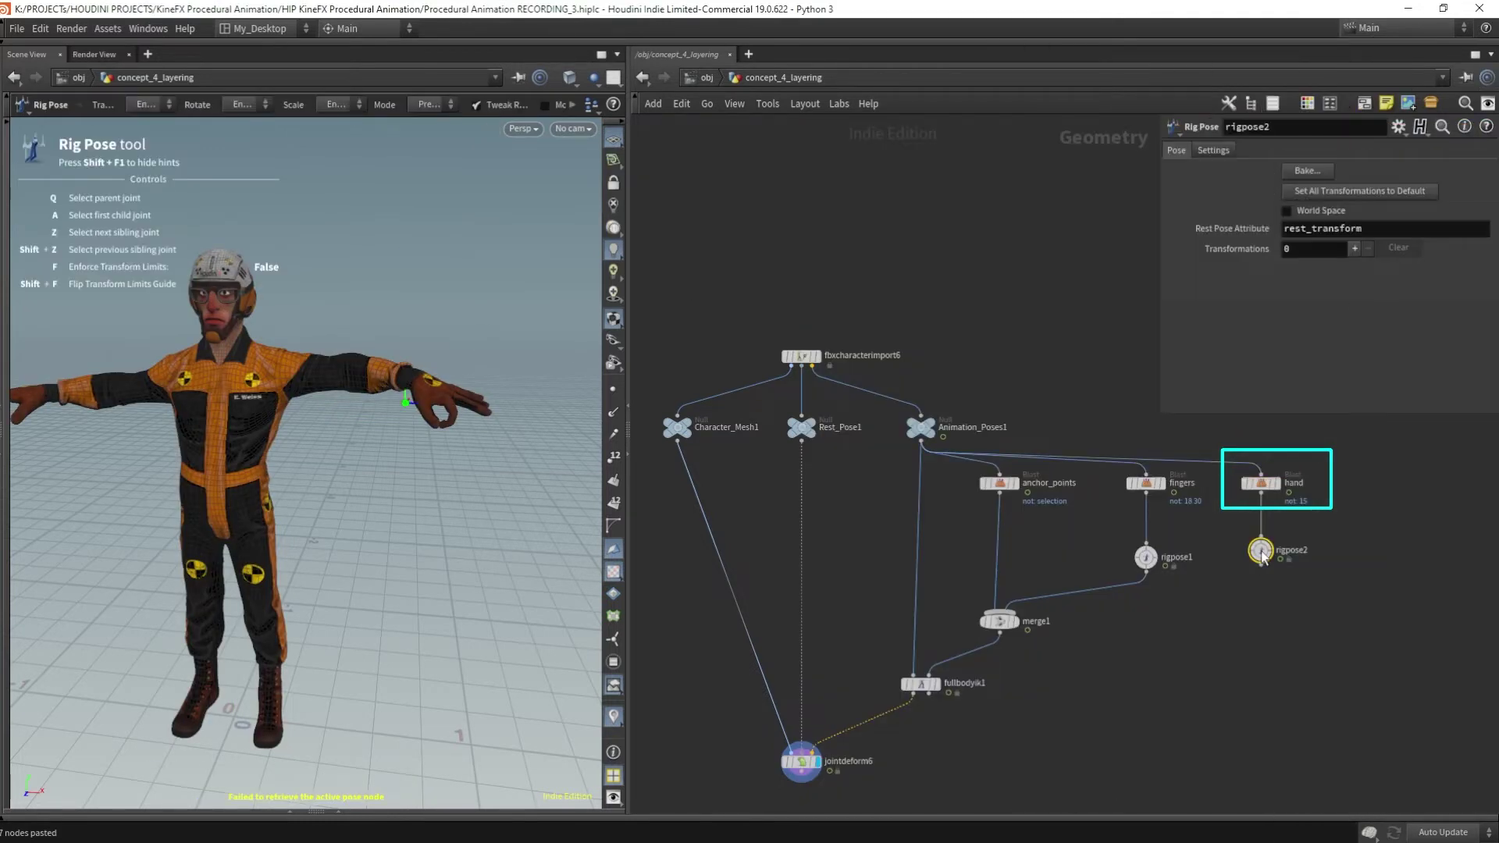
pyautogui.click(1262, 557)
pyautogui.click(1260, 570)
pyautogui.click(1005, 611)
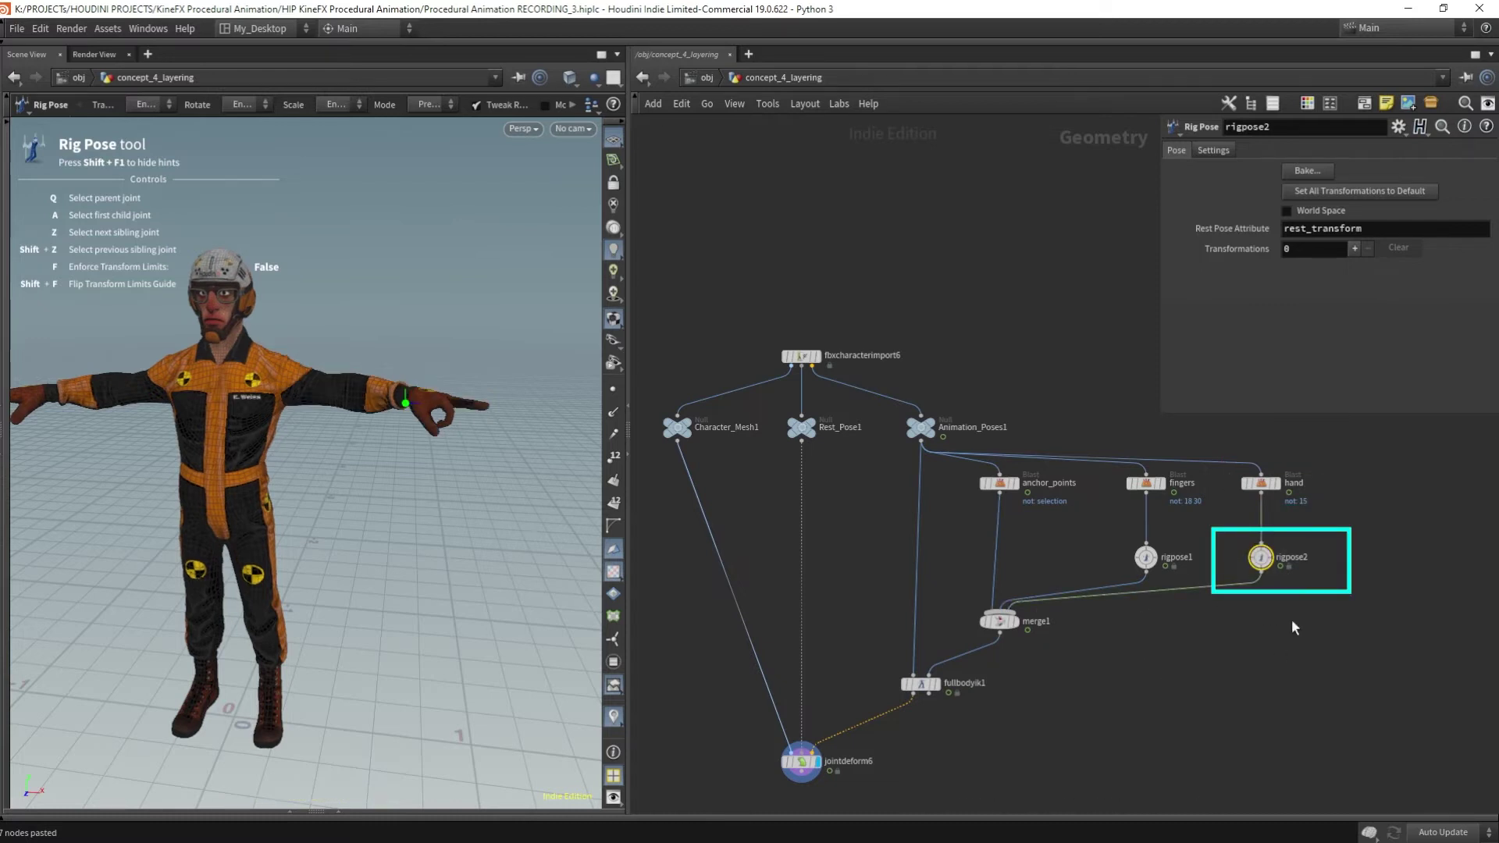
# Translate the hand_l joint to about -0.80, 0.38, -0.73 and rotate it to about 234.8, 6.3, -281.3 in Rig Pose.
pyautogui.click(407, 404)
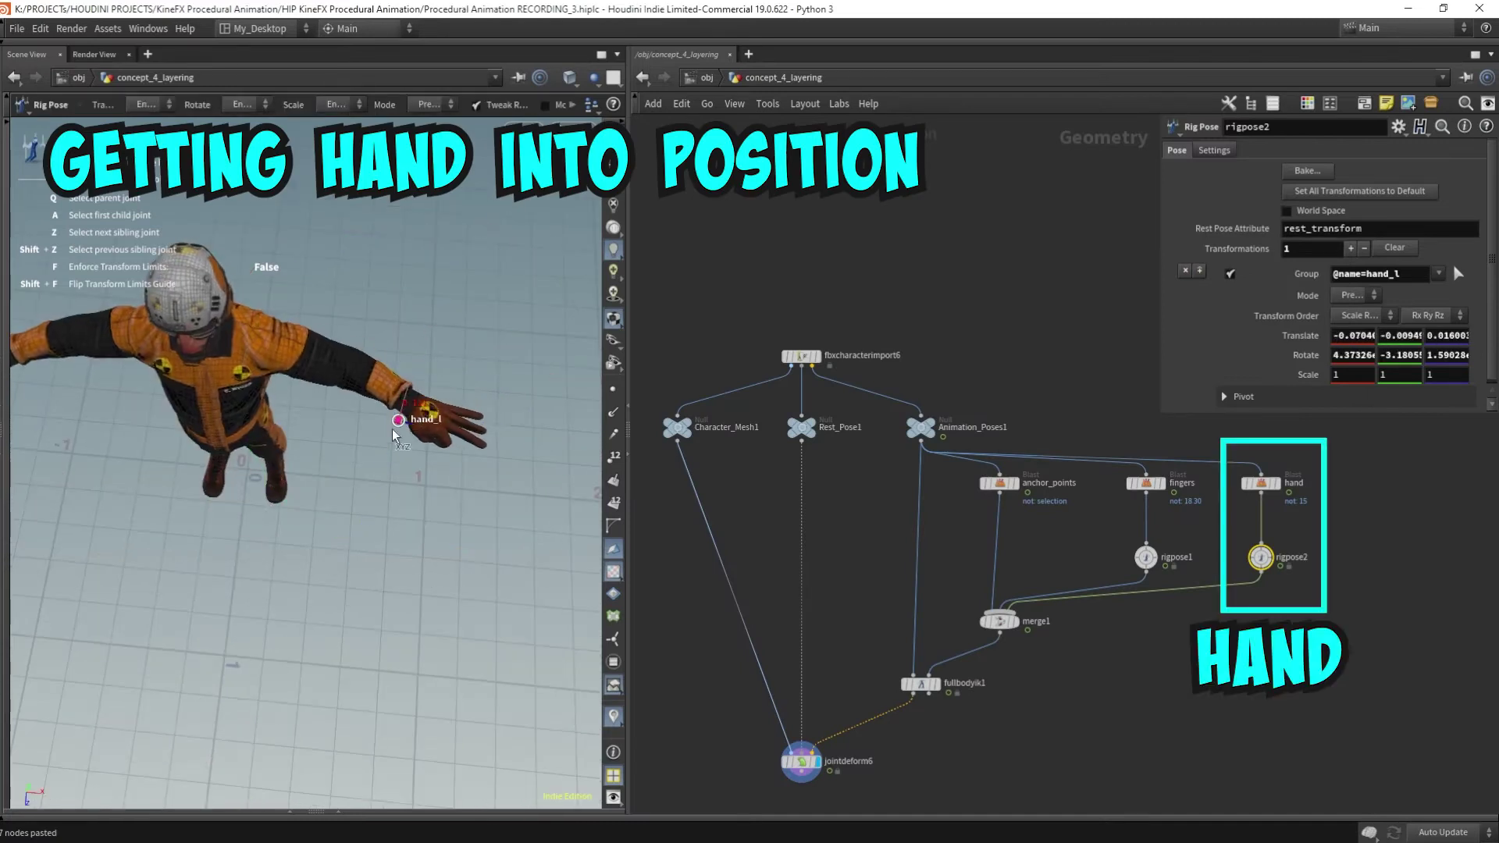
pyautogui.moveTo(393, 435); pyautogui.dragTo(114, 574)
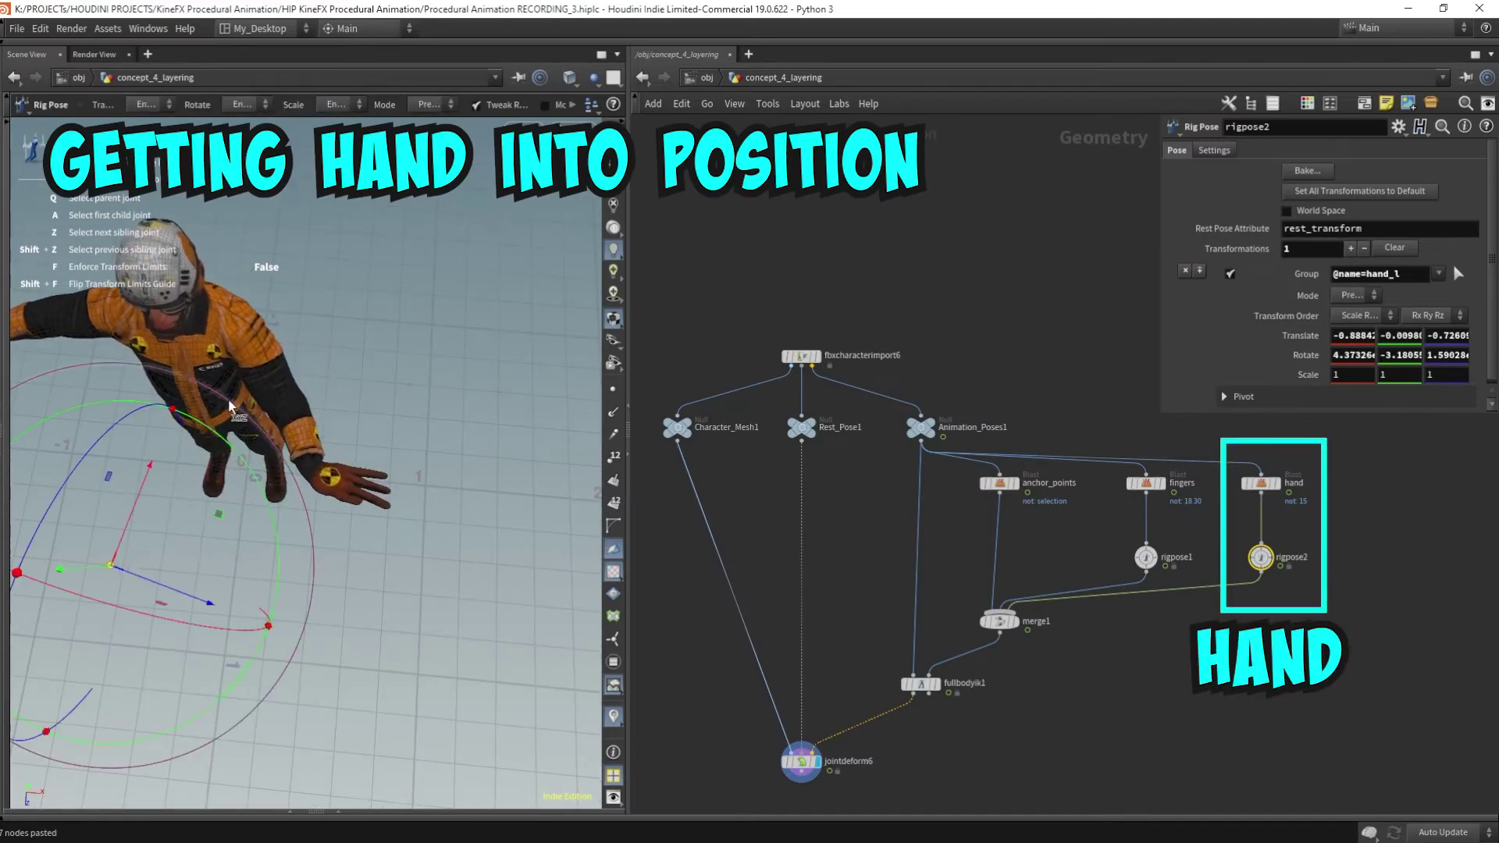
pyautogui.moveTo(231, 405); pyautogui.dragTo(157, 507)
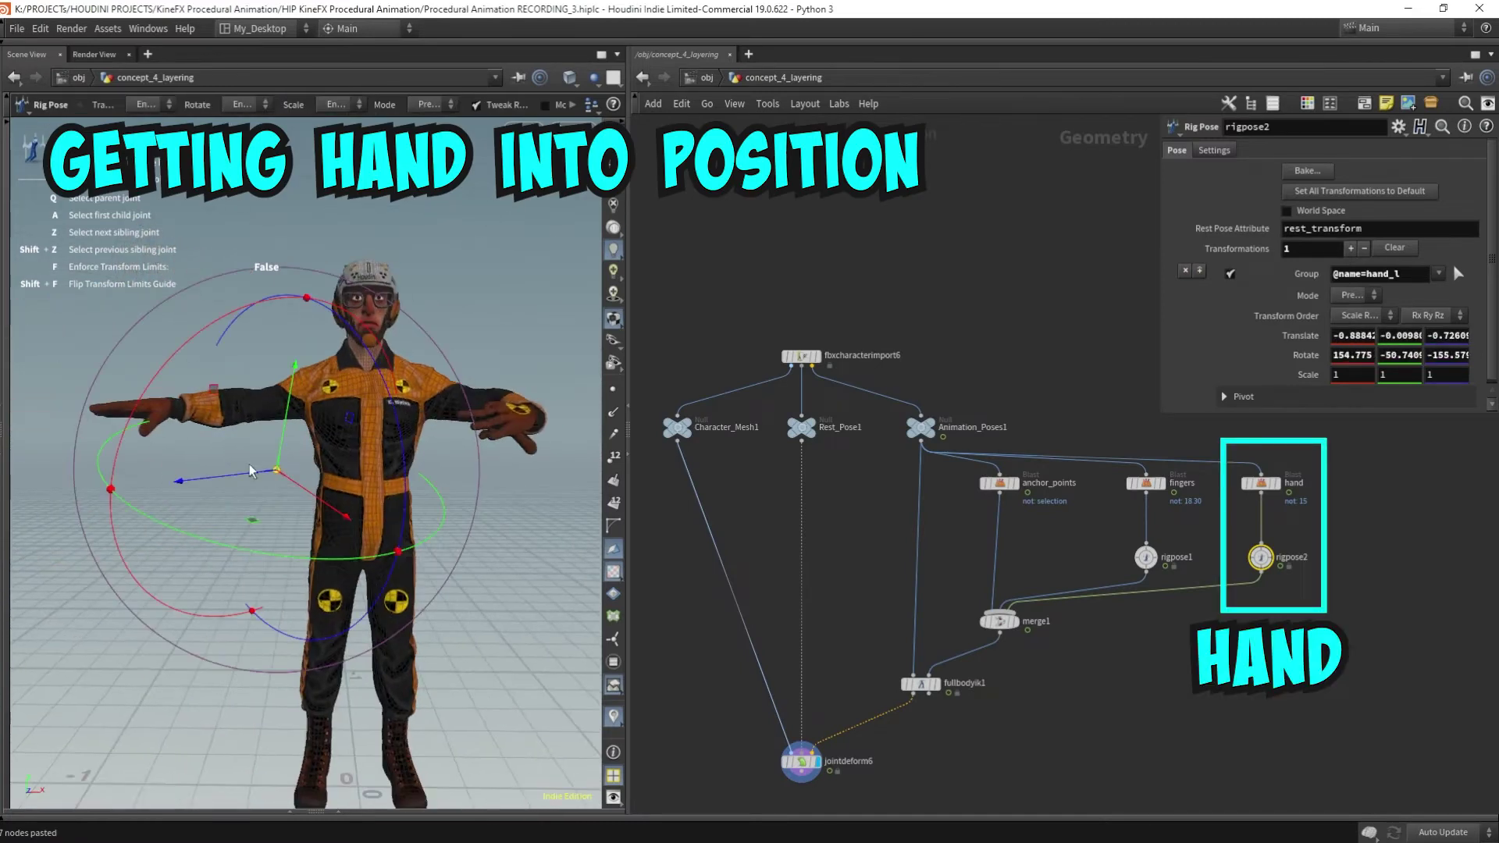
pyautogui.moveTo(276, 470); pyautogui.dragTo(274, 305)
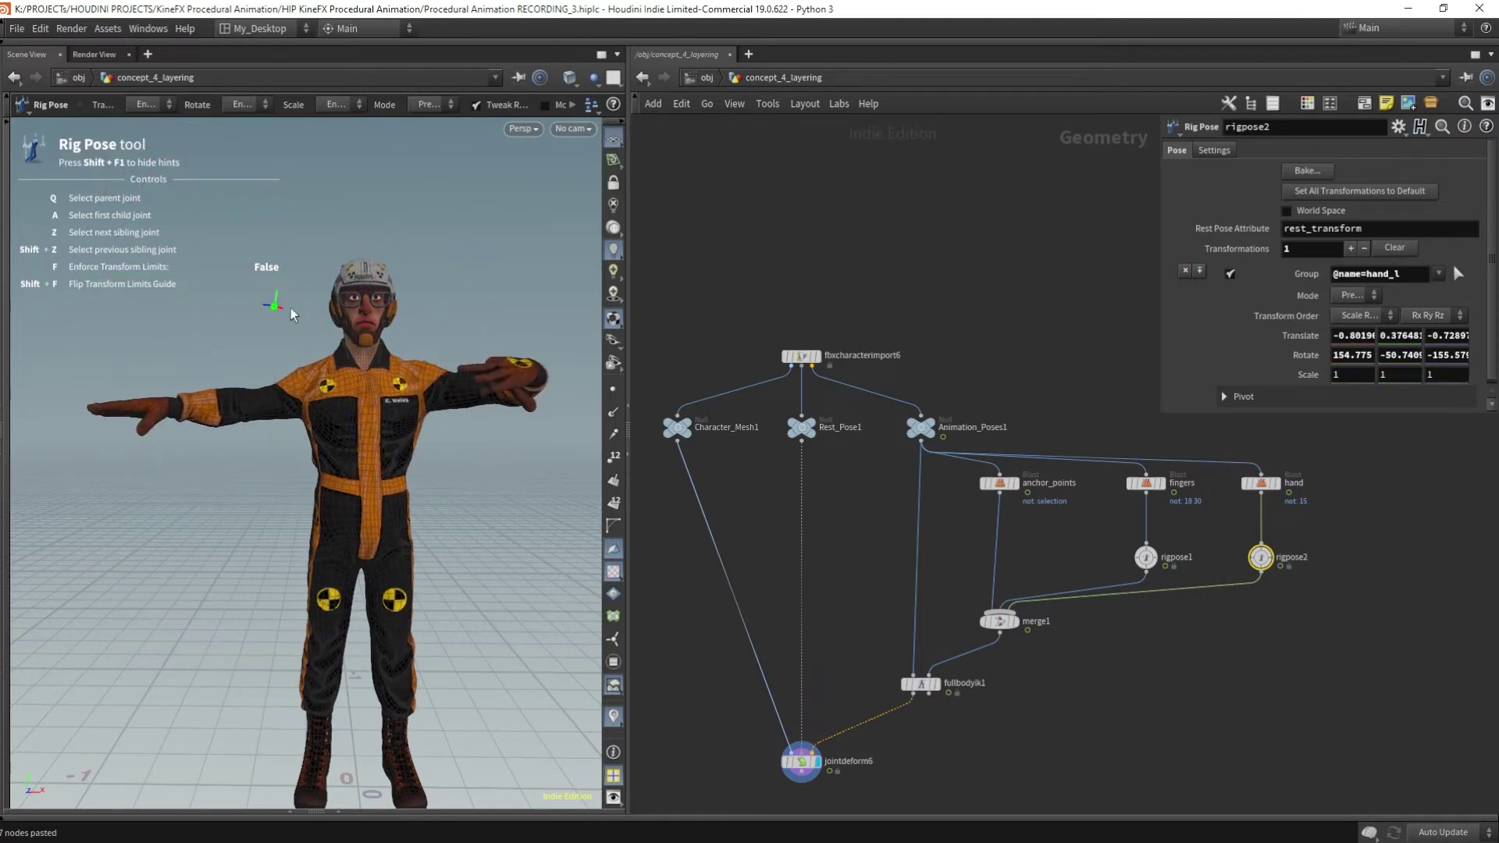
pyautogui.moveTo(399, 306); pyautogui.dragTo(170, 115)
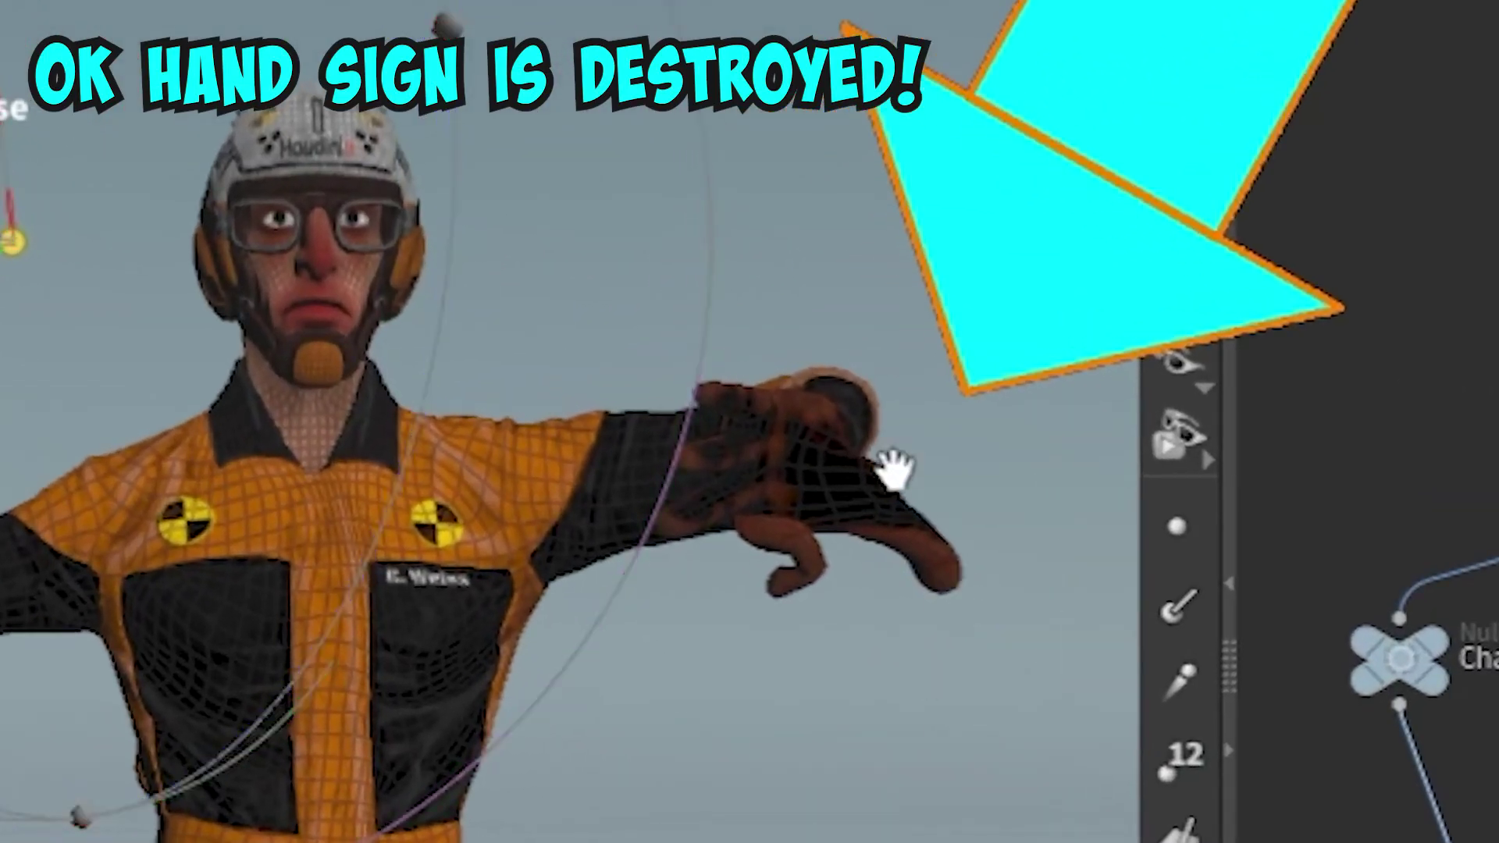
pyautogui.keyDown('alt'); pyautogui.moveTo(890, 471); pyautogui.dragTo(856, 499); pyautogui.keyUp('alt')
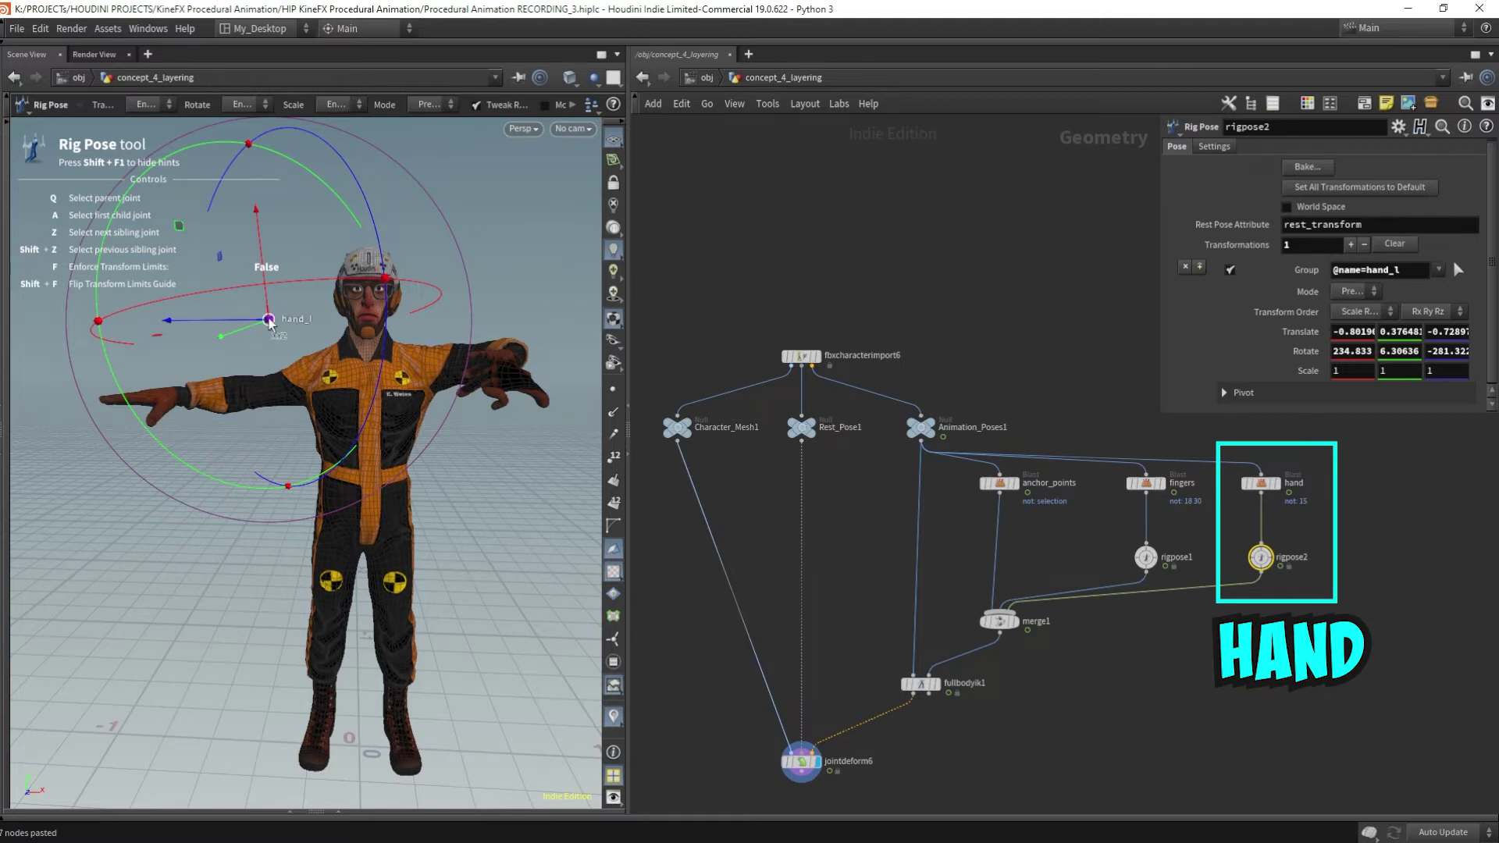
# Move and rotate the hand_l joint farther so the arm bends and brings the hand up in front of the face.
pyautogui.moveTo(268, 320); pyautogui.dragTo(73, 327)
pyautogui.keyDown('alt'); pyautogui.moveTo(191, 227); pyautogui.dragTo(232, 392); pyautogui.keyUp('alt')
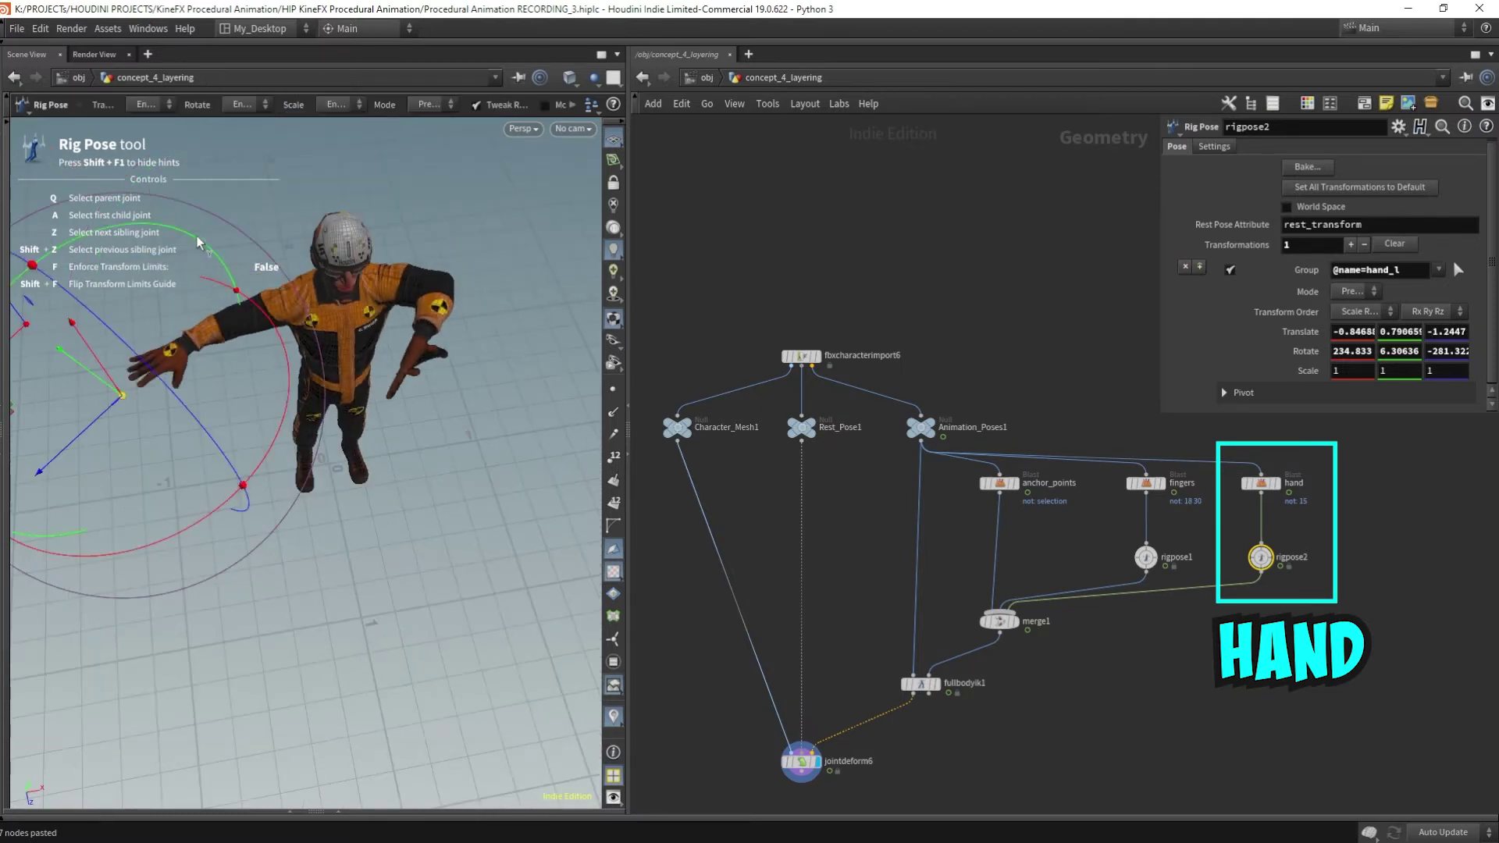
pyautogui.moveTo(198, 243); pyautogui.dragTo(227, 459)
pyautogui.keyDown('alt'); pyautogui.moveTo(117, 366); pyautogui.dragTo(147, 171); pyautogui.keyUp('alt')
pyautogui.press('t')
pyautogui.keyDown('alt'); pyautogui.moveTo(494, 344); pyautogui.dragTo(445, 269); pyautogui.keyUp('alt')
pyautogui.moveTo(133, 200); pyautogui.dragTo(49, 203)
# Rotate the index_03_l joint in the fingers' Rig Pose to try to re-form the OK hand sign.
pyautogui.moveTo(1102, 539); pyautogui.dragTo(1165, 567)
pyautogui.keyDown('alt'); pyautogui.moveTo(513, 310); pyautogui.dragTo(431, 271, button='right'); pyautogui.keyUp('alt')
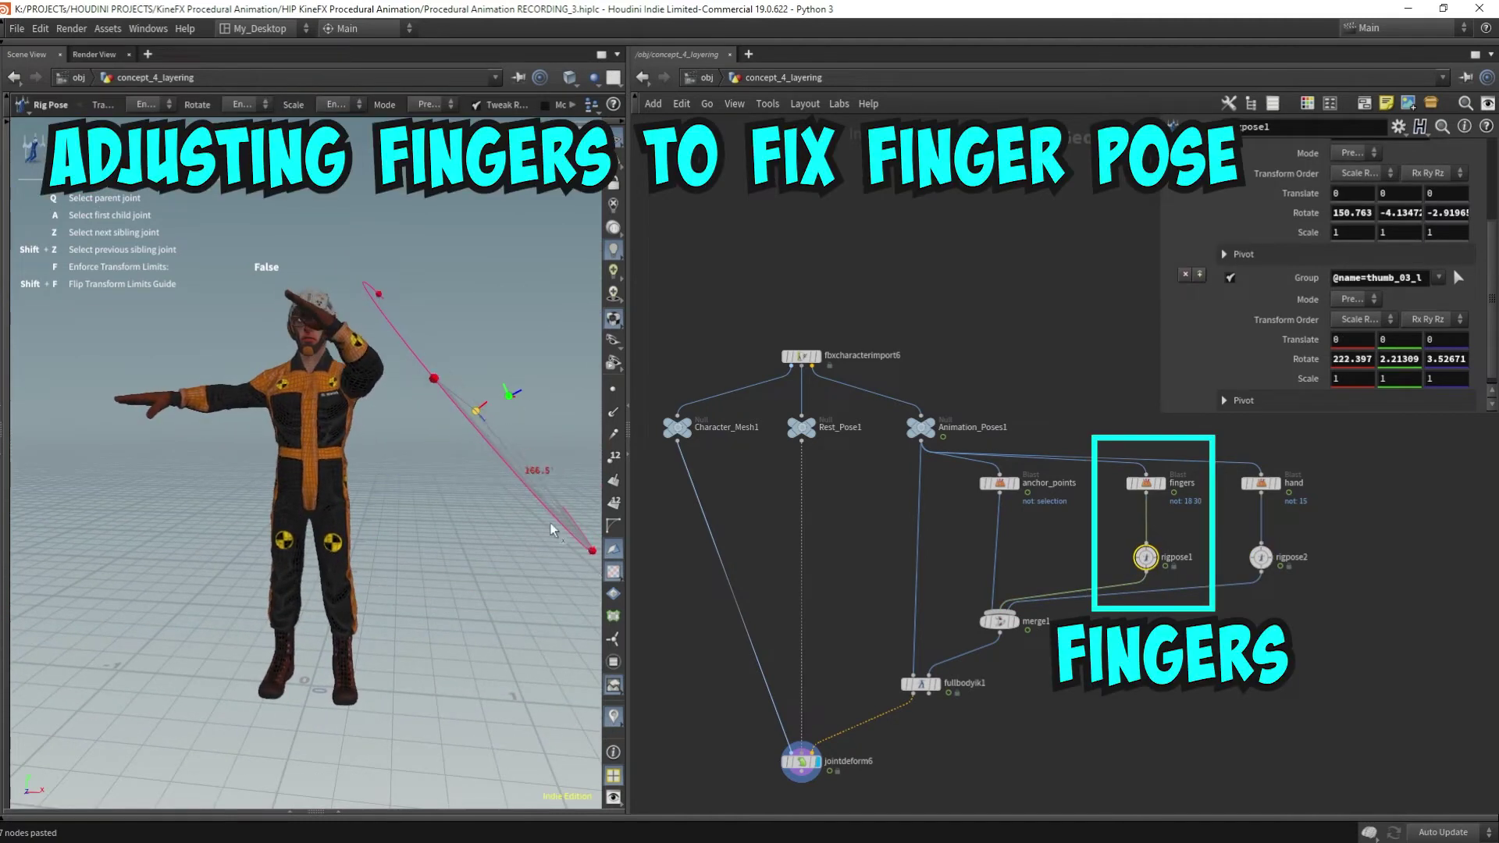
pyautogui.hotkey('ctrl', 'z')
pyautogui.click(511, 398)
pyautogui.moveTo(397, 312); pyautogui.dragTo(444, 426)
pyautogui.moveTo(501, 231)
pyautogui.mouseDown()
pyautogui.moveTo(333, 346)
pyautogui.moveTo(719, 415)
pyautogui.moveTo(476, 234)
pyautogui.mouseUp()
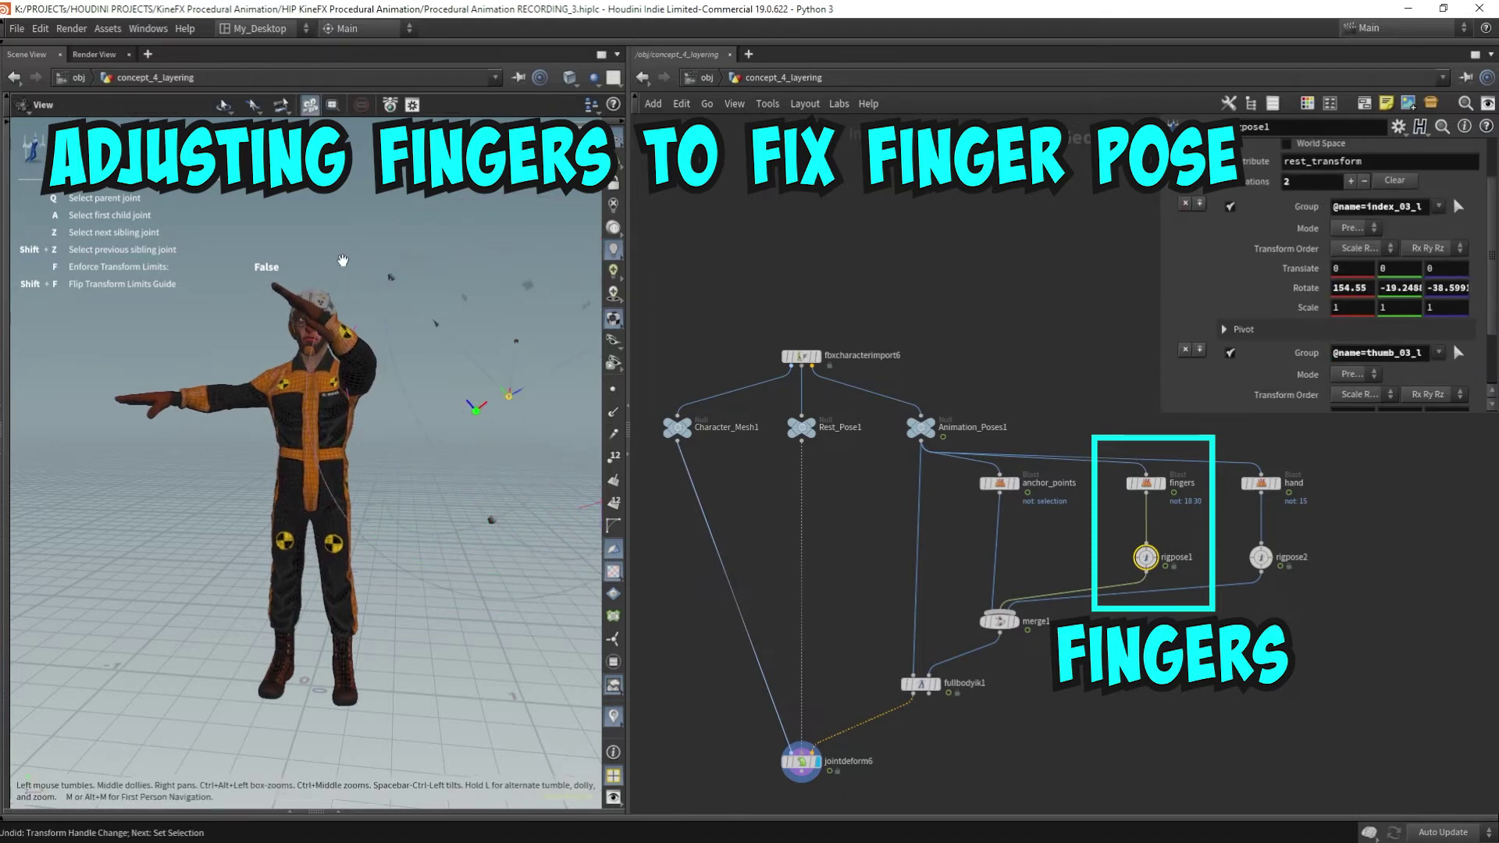
pyautogui.keyDown('alt'); pyautogui.moveTo(341, 259); pyautogui.dragTo(388, 270); pyautogui.keyUp('alt')
pyautogui.moveTo(563, 525); pyautogui.dragTo(492, 402)
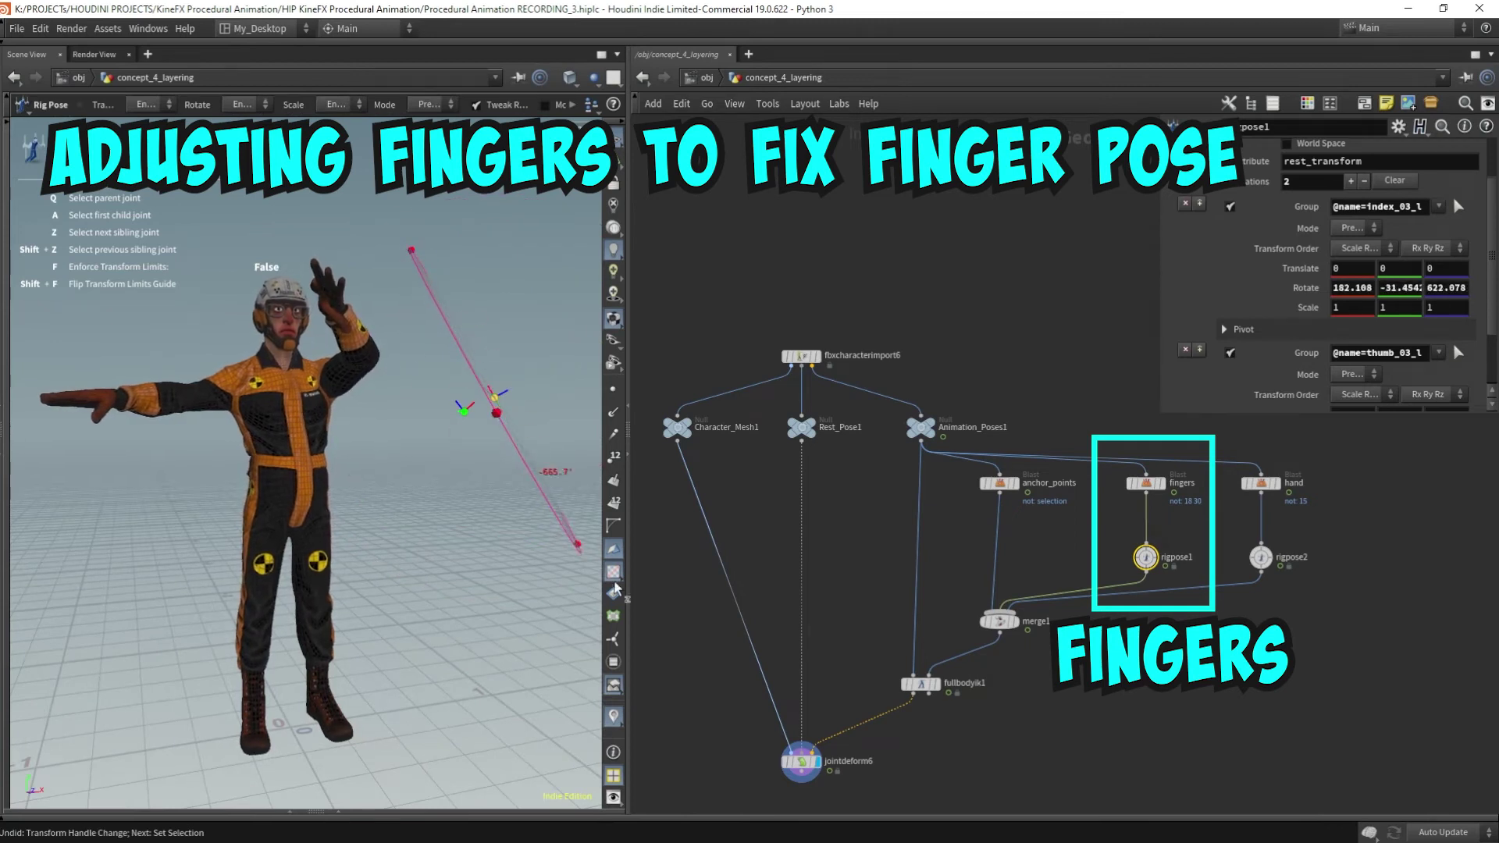
pyautogui.moveTo(492, 318)
pyautogui.keyDown('alt'); pyautogui.mouseDown()
pyautogui.moveTo(529, 282)
pyautogui.moveTo(437, 285)
pyautogui.moveTo(500, 289)
pyautogui.mouseUp(); pyautogui.keyUp('alt')
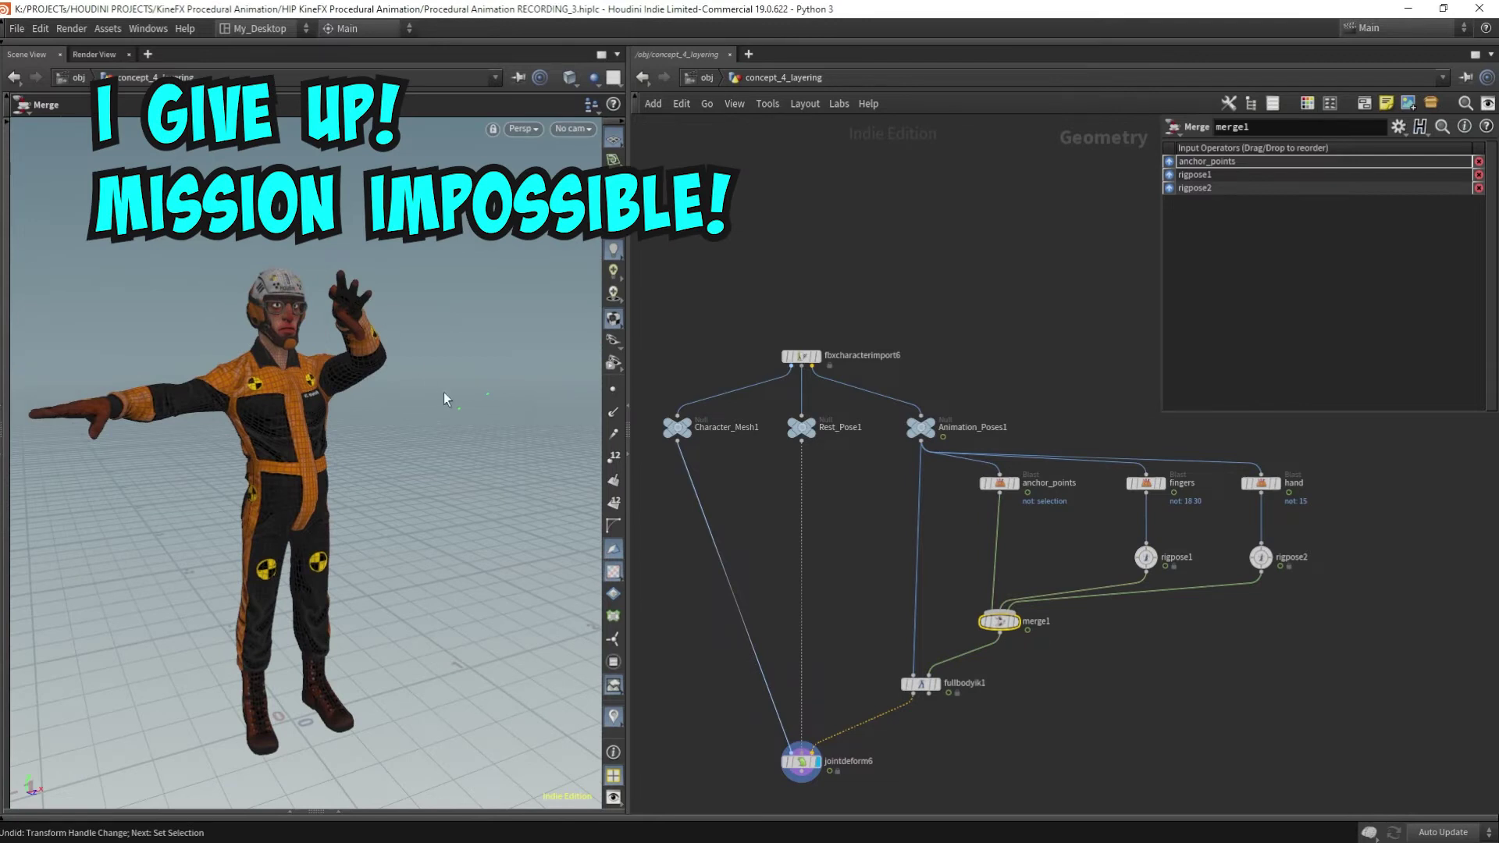
# Compare the layered pose with the non-layered reference pose in the preview window.
pyautogui.press('Escape')
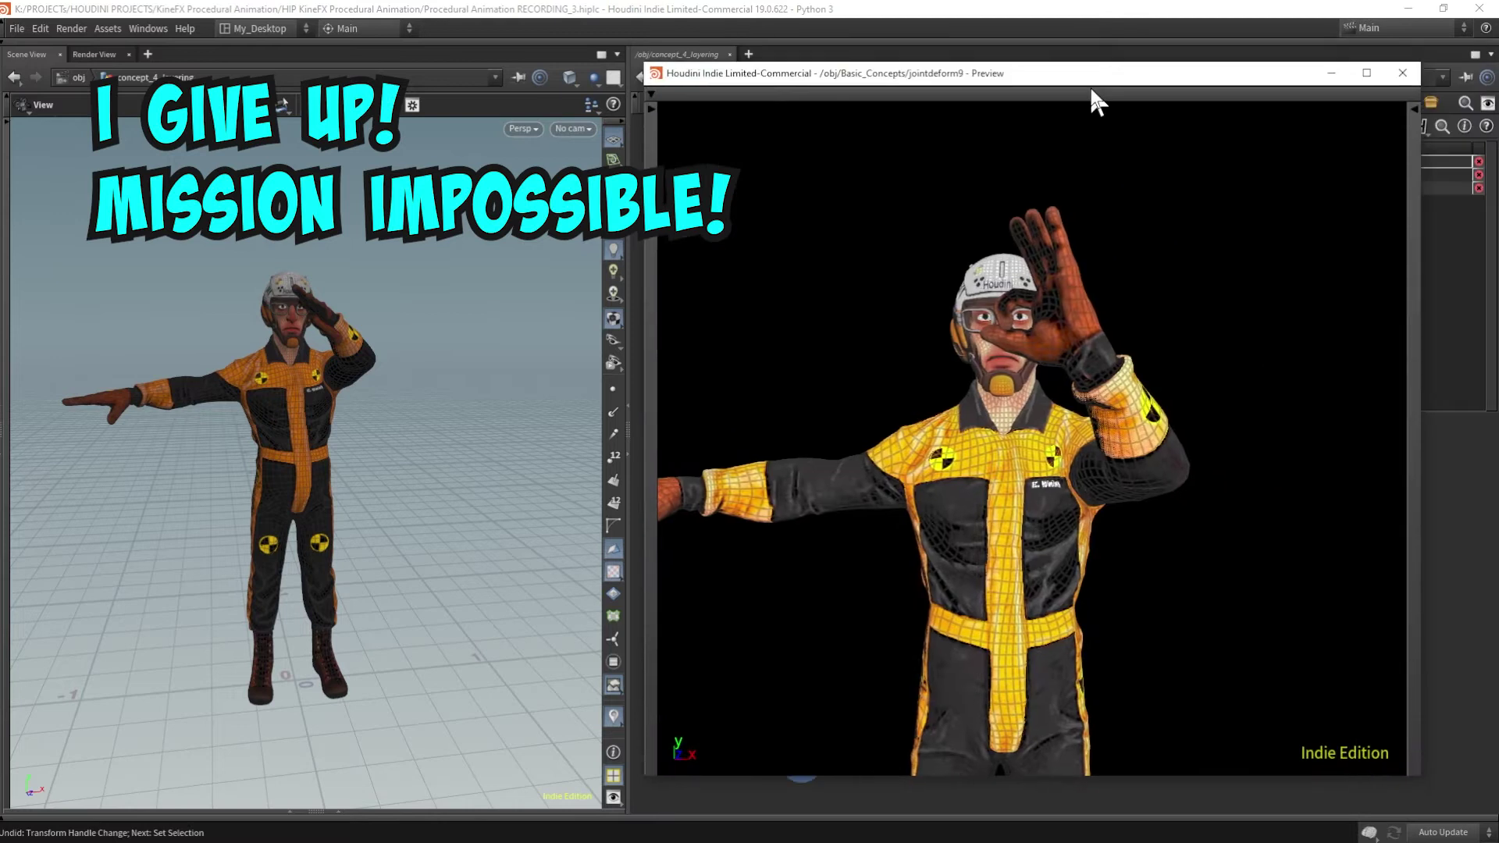
pyautogui.moveTo(1093, 101); pyautogui.dragTo(999, 134)
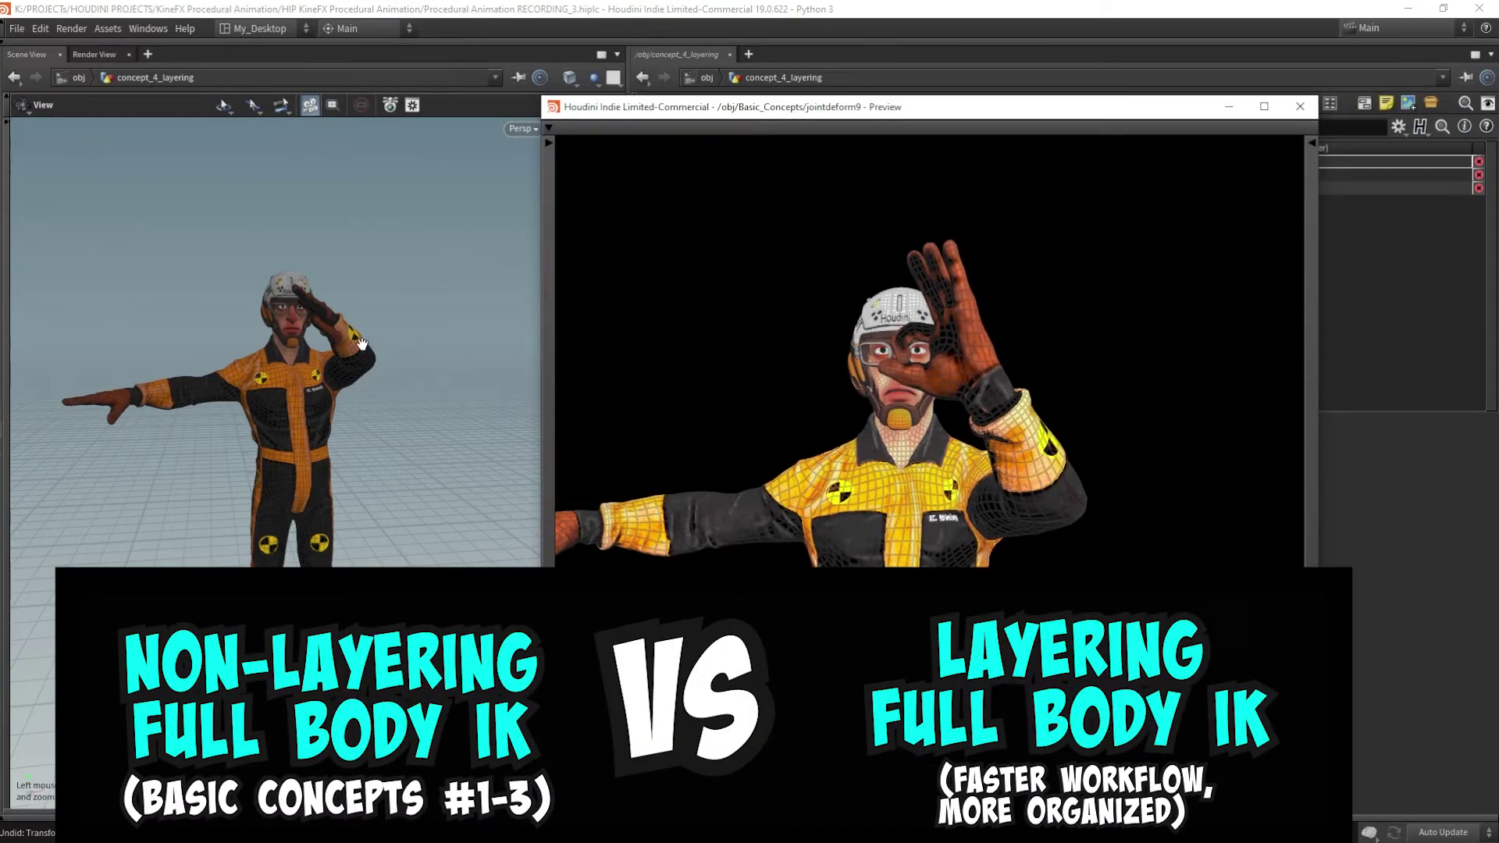
pyautogui.moveTo(336, 335); pyautogui.dragTo(321, 326)
pyautogui.hotkey('alt', 'Tab')
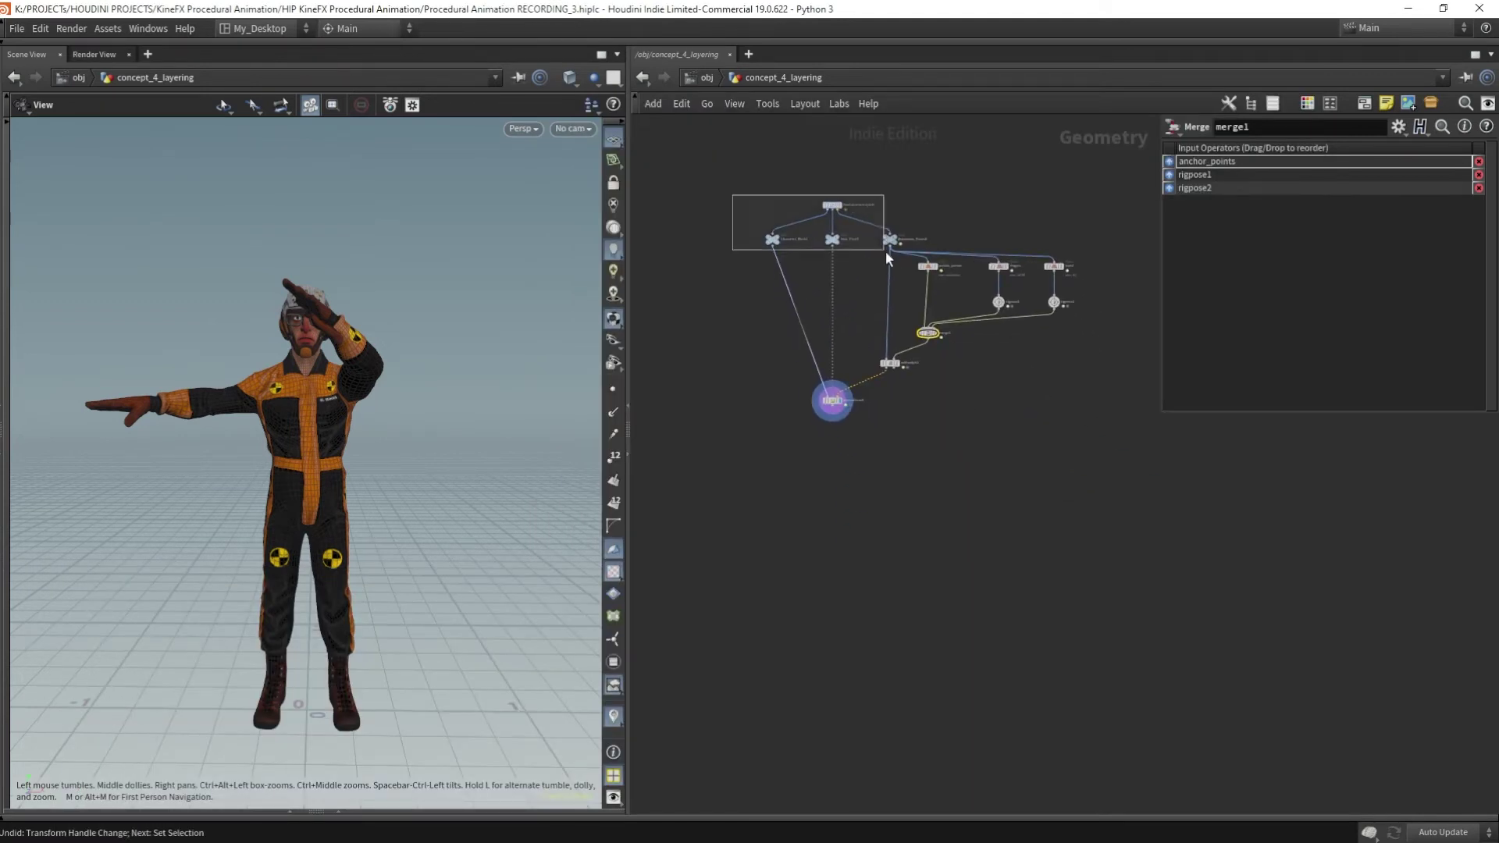
# Duplicate the character import, its three nulls, Full Body IK and Joint Deform nodes below the existing network.
pyautogui.moveTo(885, 251); pyautogui.dragTo(915, 258)
pyautogui.keyDown('shift'); pyautogui.moveTo(789, 449); pyautogui.dragTo(905, 361); pyautogui.keyUp('shift')
pyautogui.keyDown('alt'); pyautogui.moveTo(833, 402); pyautogui.dragTo(833, 713); pyautogui.keyUp('alt')
pyautogui.click(984, 636)
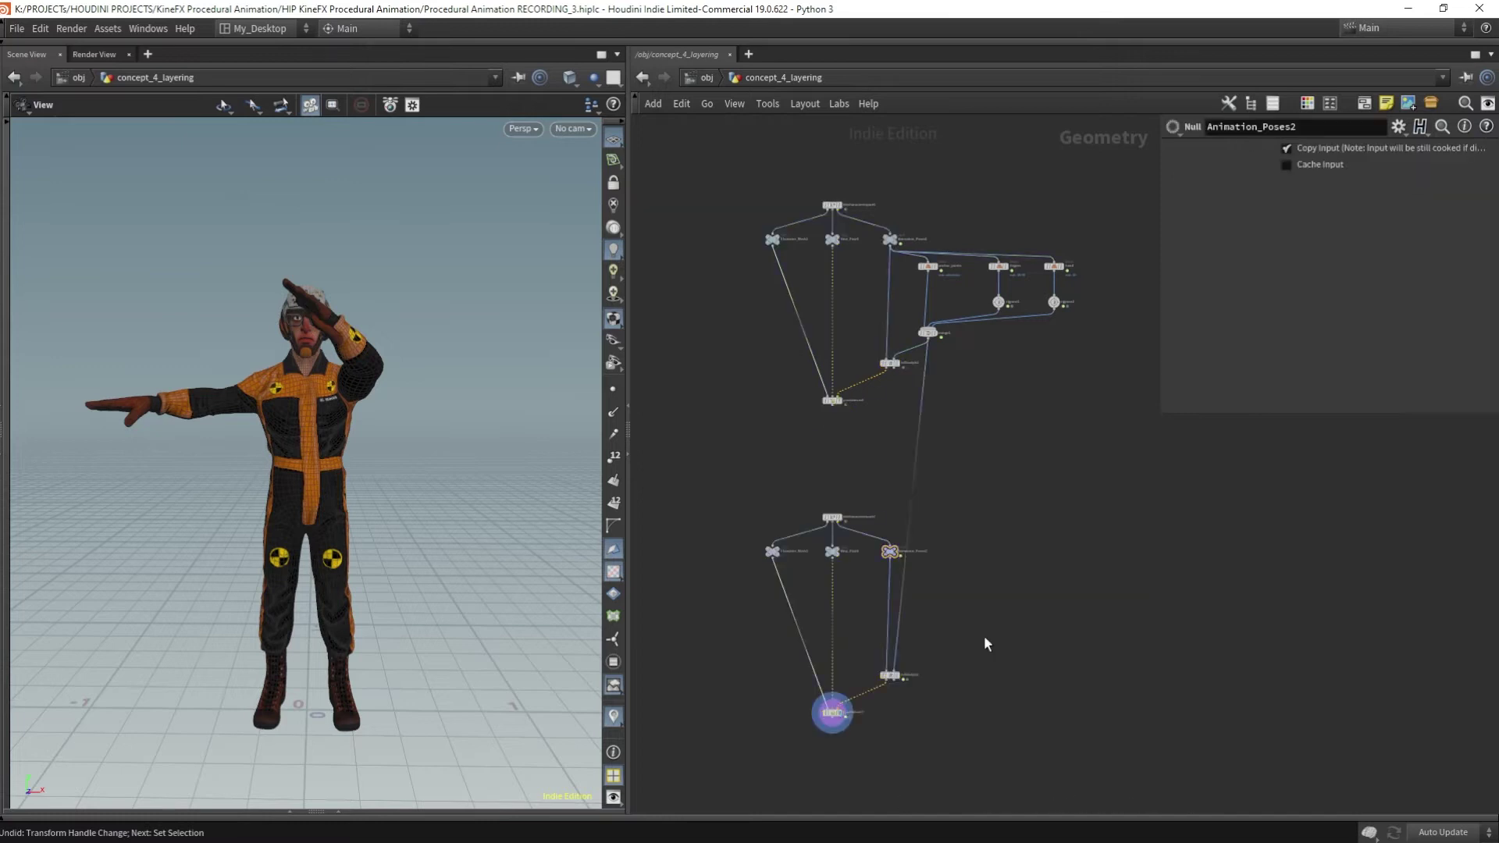
# Cut the wire linking the old Merge node to the duplicated Full Body IK node.
pyautogui.scroll(6, 909, 691)
pyautogui.press('y')
pyautogui.moveTo(943, 445); pyautogui.dragTo(890, 453)
pyautogui.scroll(-2, 1055, 515)
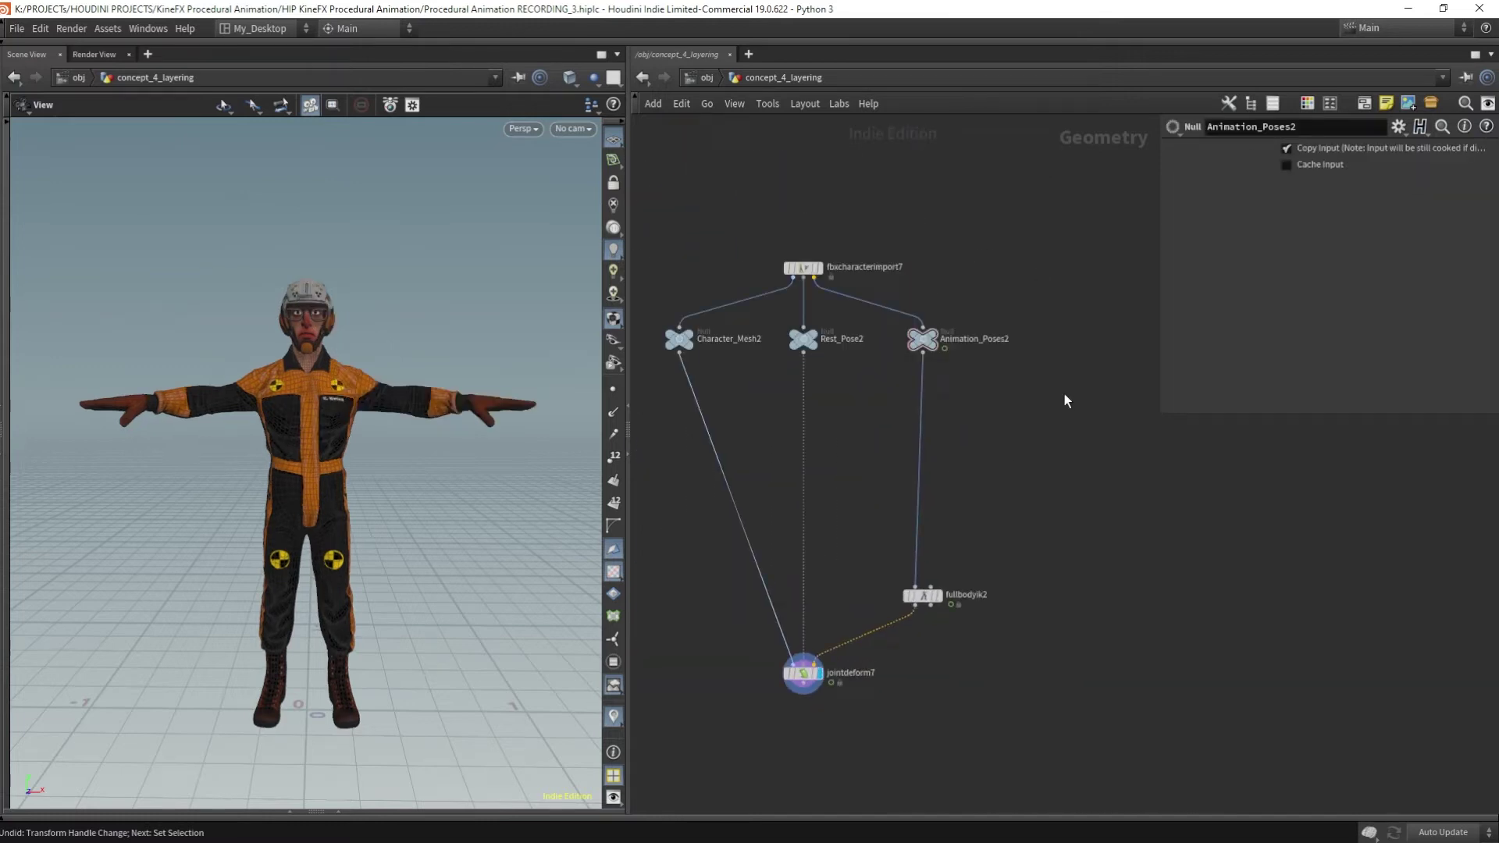
# Add a Blast node fed by Animation_Poses2 and display it.
pyautogui.press('Tab')
pyautogui.write('blast')
pyautogui.press('Return')
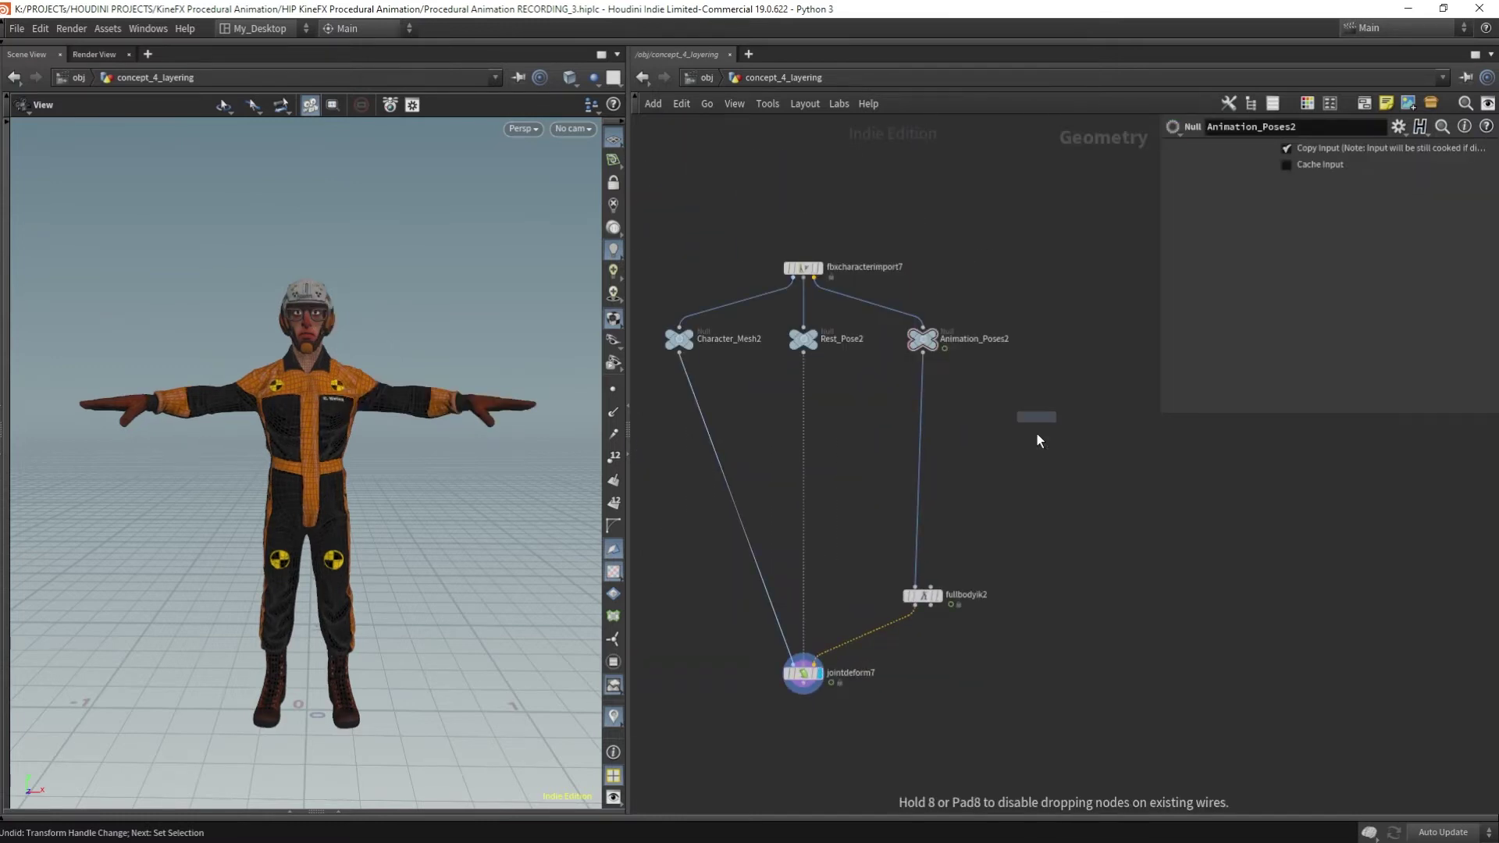
pyautogui.click(1038, 431)
pyautogui.moveTo(1038, 434); pyautogui.dragTo(995, 394)
pyautogui.click(1010, 391)
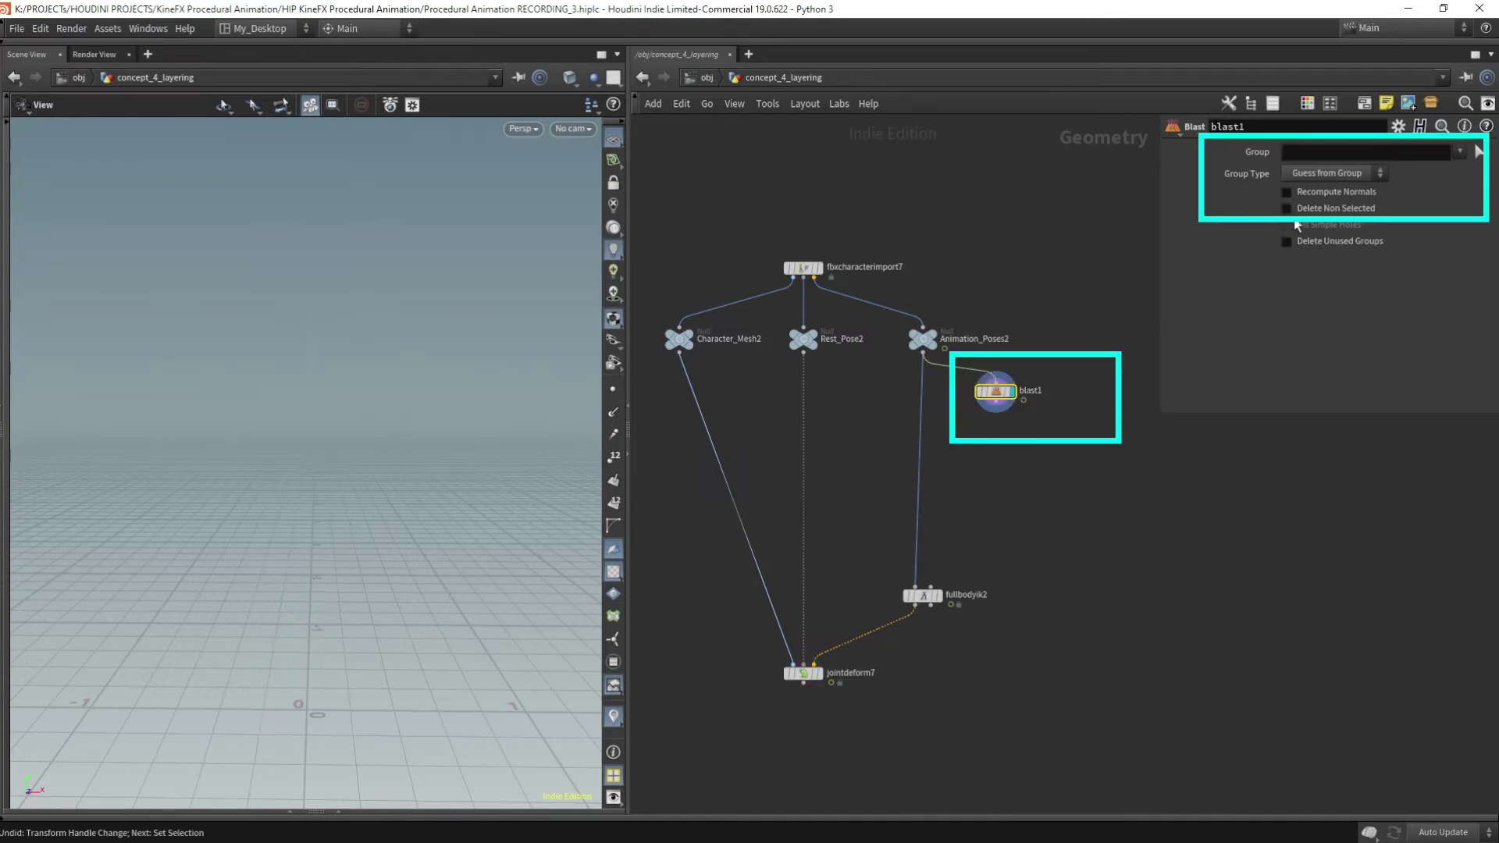
# Set the new Blast to keep only the thumb and index fingertip joints, points 18 and 30.
pyautogui.click(1287, 209)
pyautogui.click(1331, 173)
pyautogui.click(1355, 201)
pyautogui.click(1477, 152)
pyautogui.keyDown('alt'); pyautogui.moveTo(433, 342); pyautogui.dragTo(484, 398); pyautogui.keyUp('alt')
pyautogui.scroll(5, 500, 361)
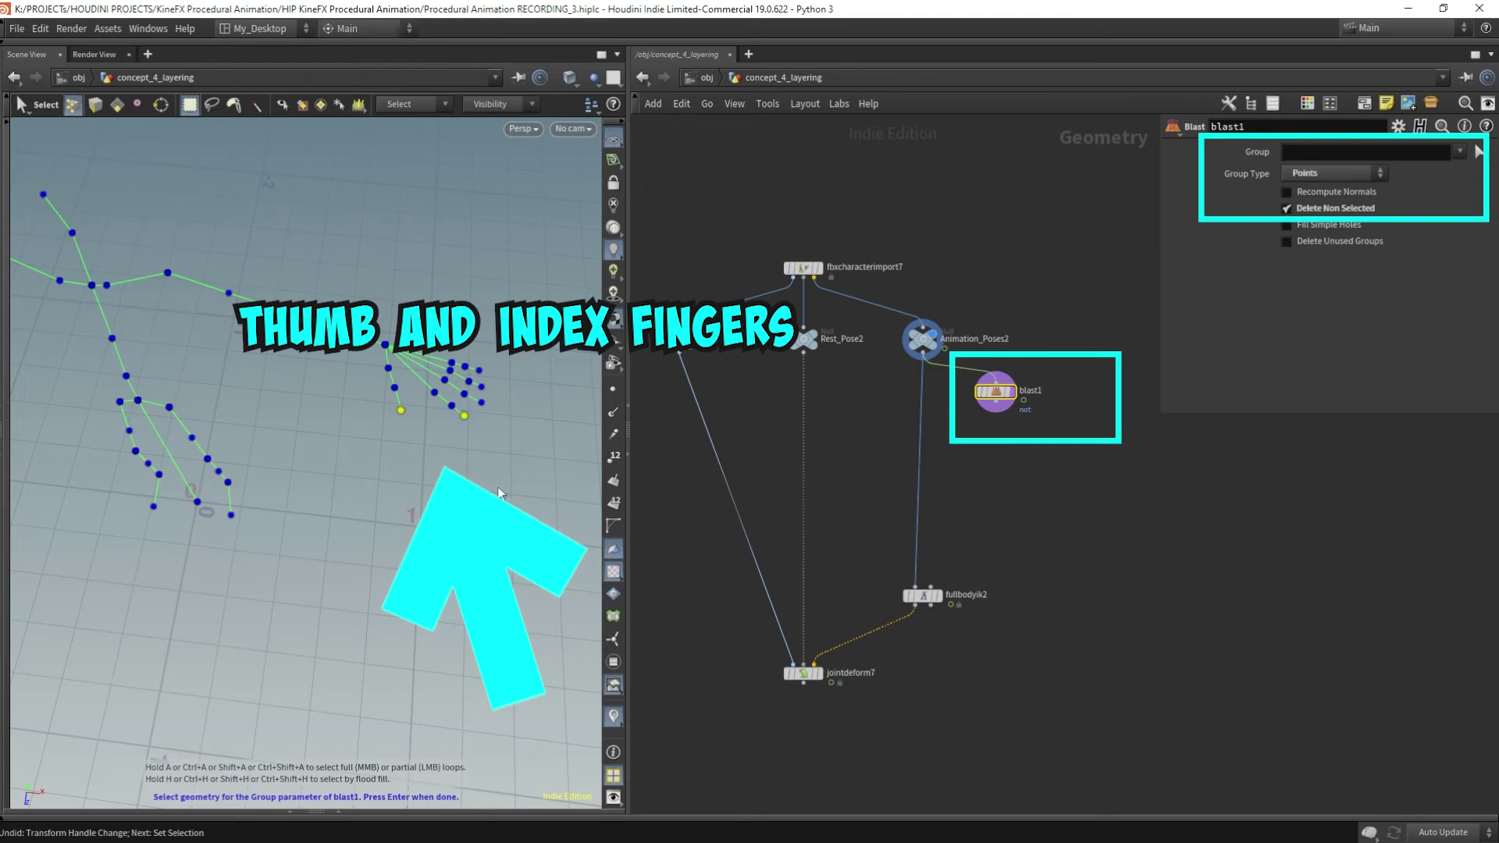
pyautogui.press('Return')
# Wire the fingertip Blast into the target input of fullbodyik2 and insert a Rig Pose node between them.
pyautogui.click(994, 403)
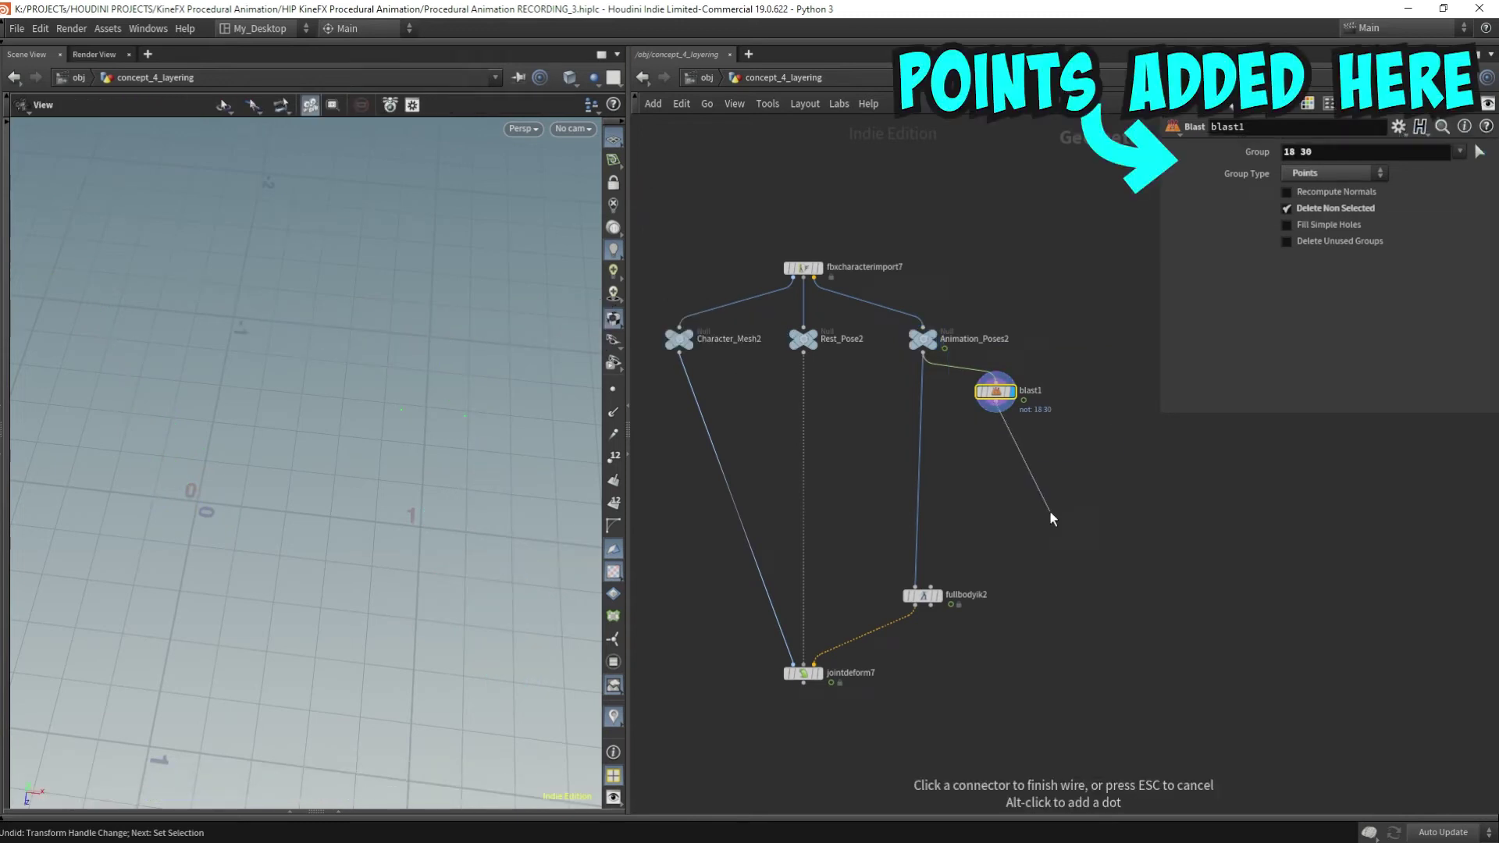
pyautogui.click(934, 589)
pyautogui.moveTo(924, 595); pyautogui.dragTo(924, 511)
pyautogui.press('Tab')
pyautogui.write('rig')
pyautogui.press('Down')
pyautogui.press('Return')
pyautogui.click(960, 452)
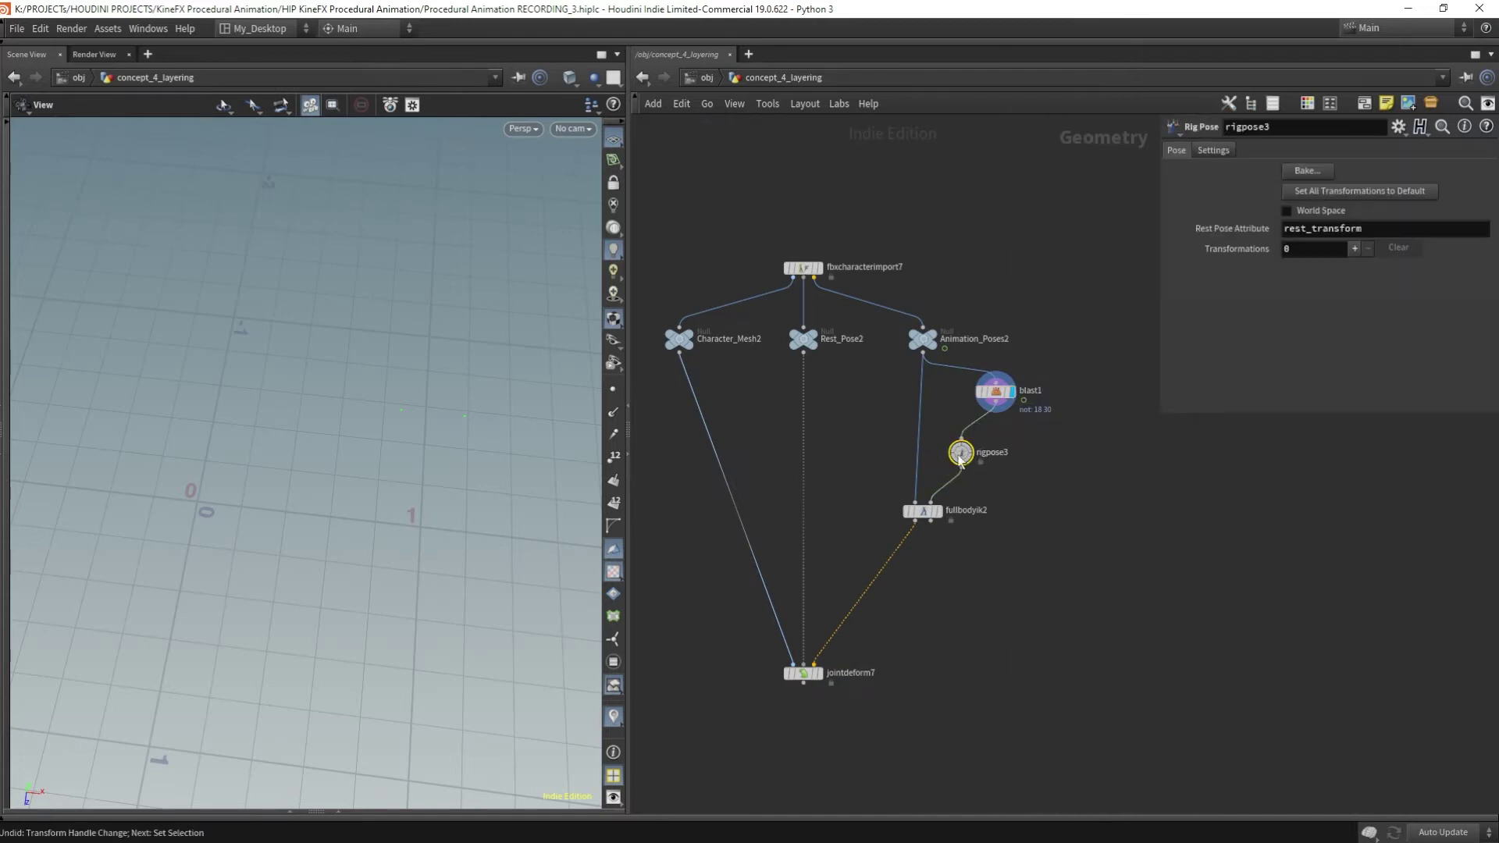
pyautogui.moveTo(961, 452); pyautogui.dragTo(995, 452)
# Display jointdeform7 and rotate the index_03_l joint about 54.8 degrees around X in the new Rig Pose.
pyautogui.click(819, 672)
pyautogui.moveTo(427, 393); pyautogui.dragTo(468, 442)
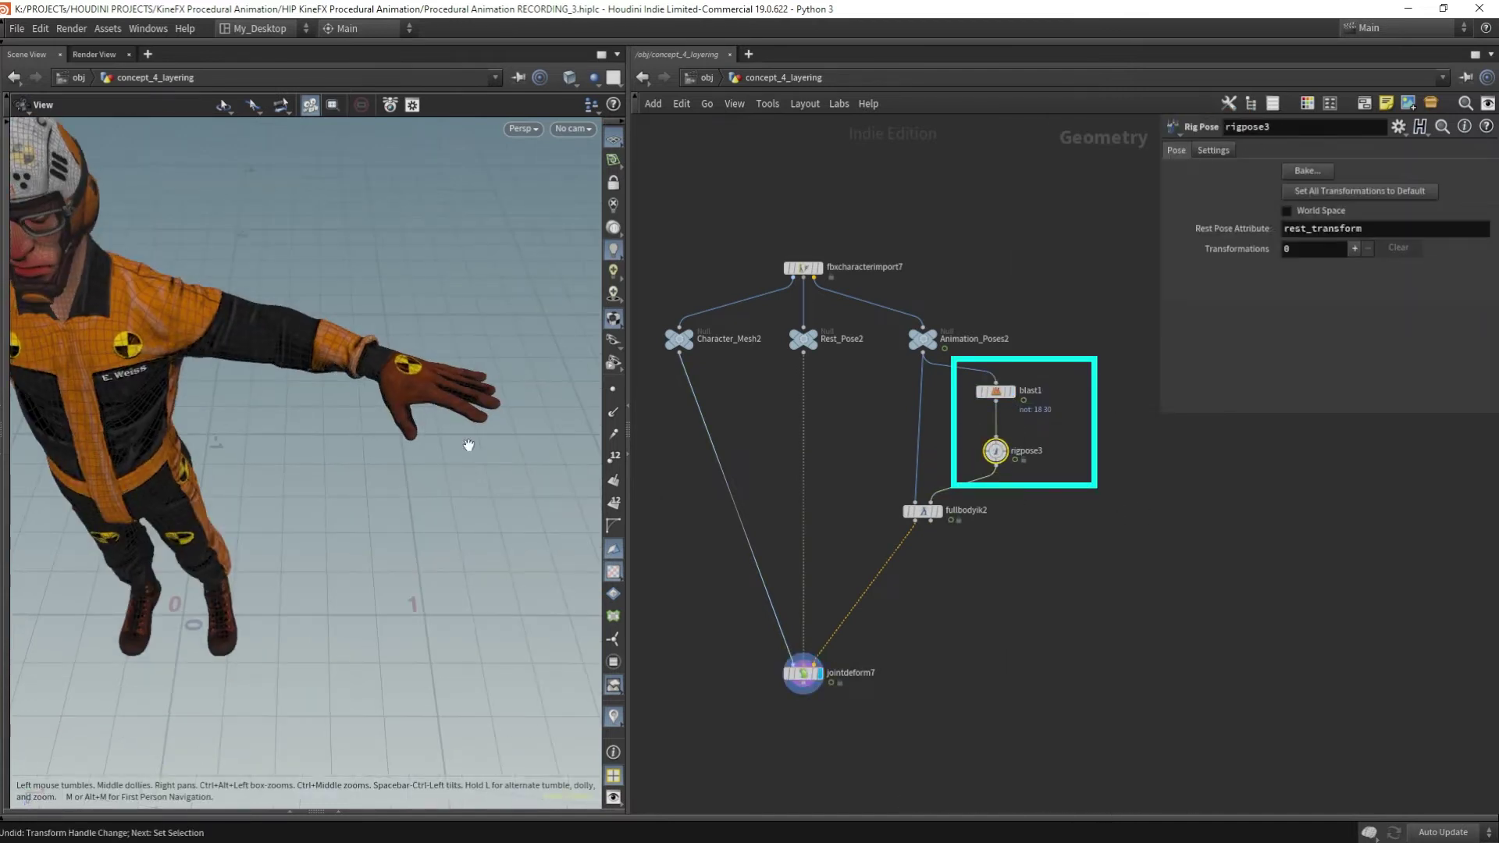
pyautogui.press('Return')
pyautogui.click(467, 410)
pyautogui.moveTo(556, 278); pyautogui.dragTo(604, 428)
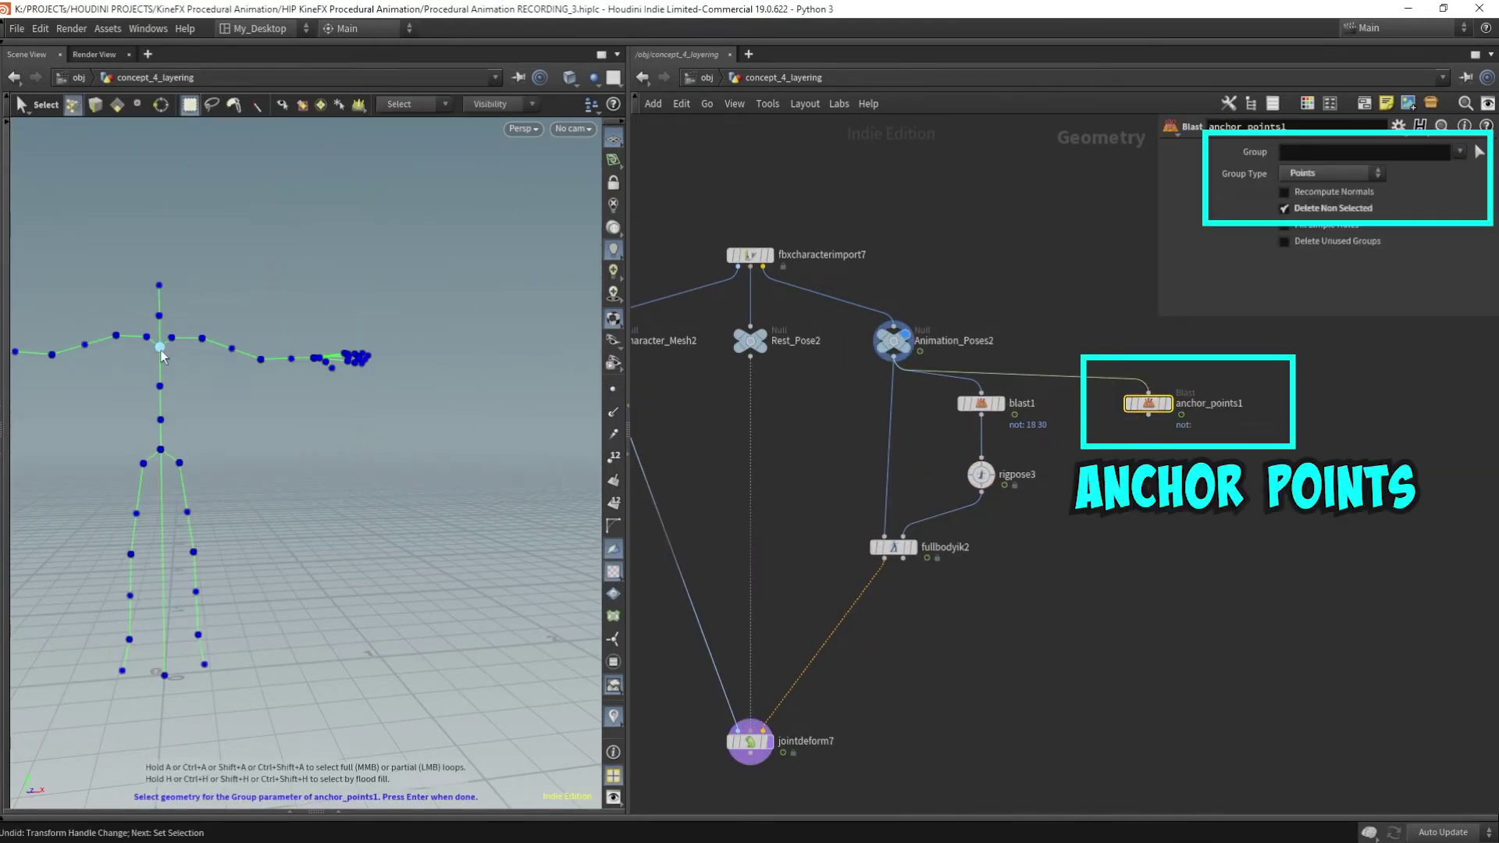
# Pick the upper spine joint and both feet's joints, points 4-5, 10 and 57-58, as the anchor_points1 group.
pyautogui.keyDown('alt'); pyautogui.moveTo(162, 356); pyautogui.dragTo(271, 336); pyautogui.keyUp('alt')
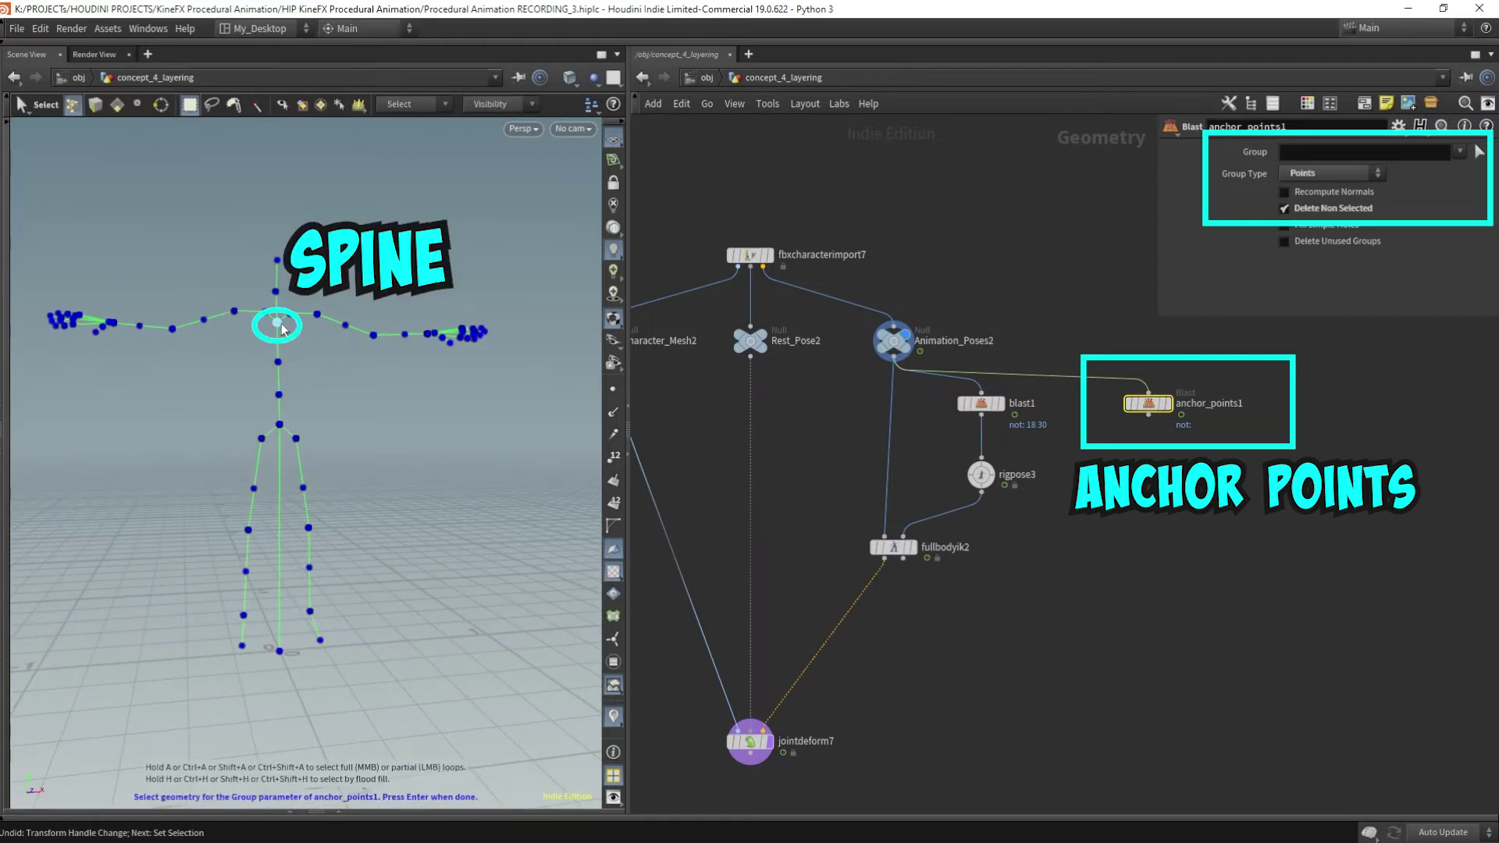
pyautogui.keyDown('shift'); pyautogui.click(243, 615); pyautogui.keyUp('shift')
pyautogui.keyDown('shift'); pyautogui.click(242, 646); pyautogui.keyUp('shift')
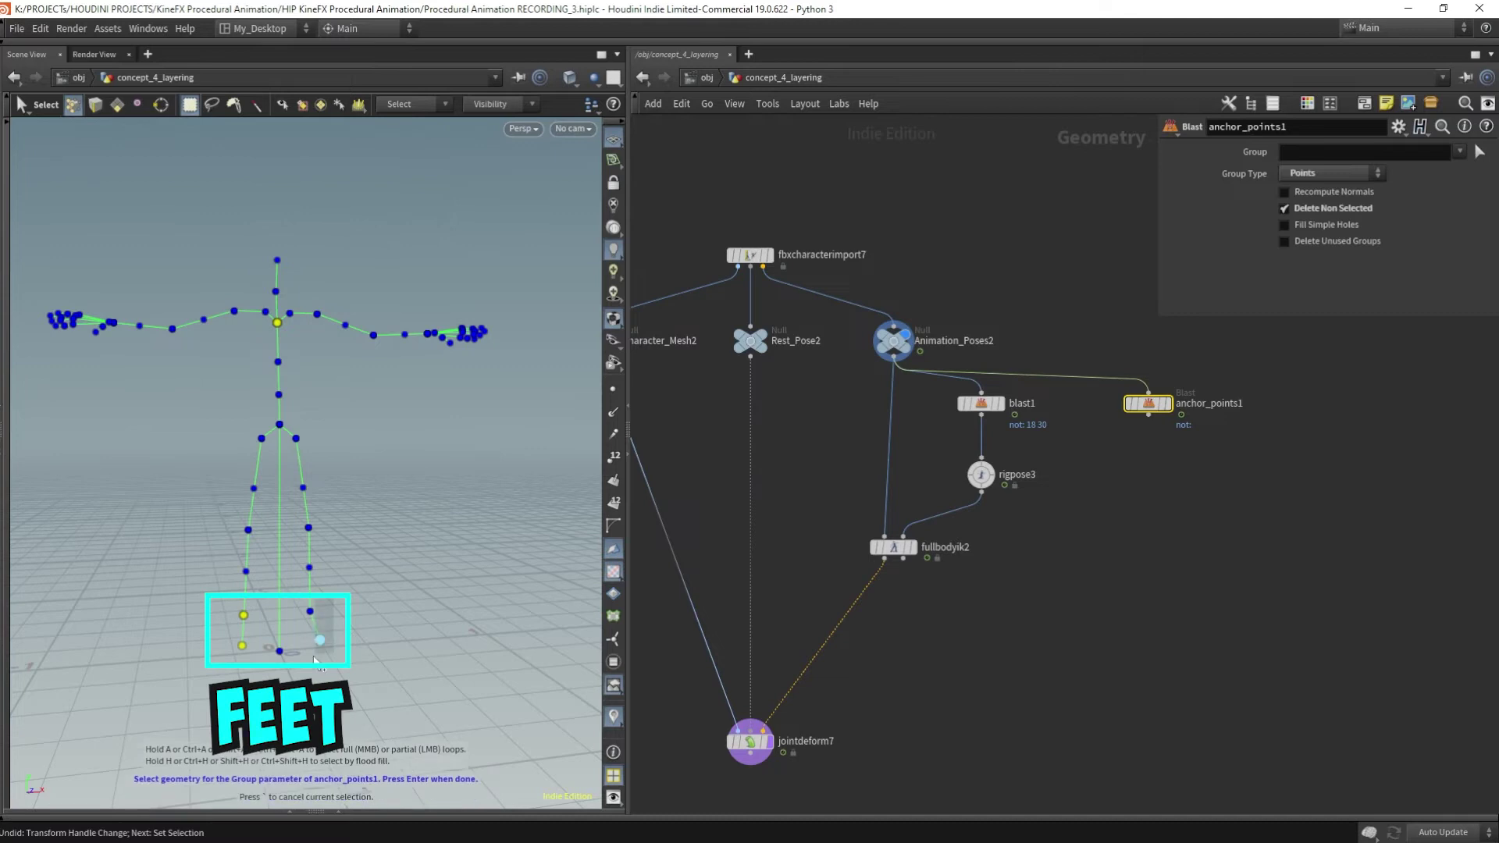
pyautogui.keyDown('shift'); pyautogui.click(310, 611); pyautogui.keyUp('shift')
pyautogui.keyDown('shift'); pyautogui.click(320, 640); pyautogui.keyUp('shift')
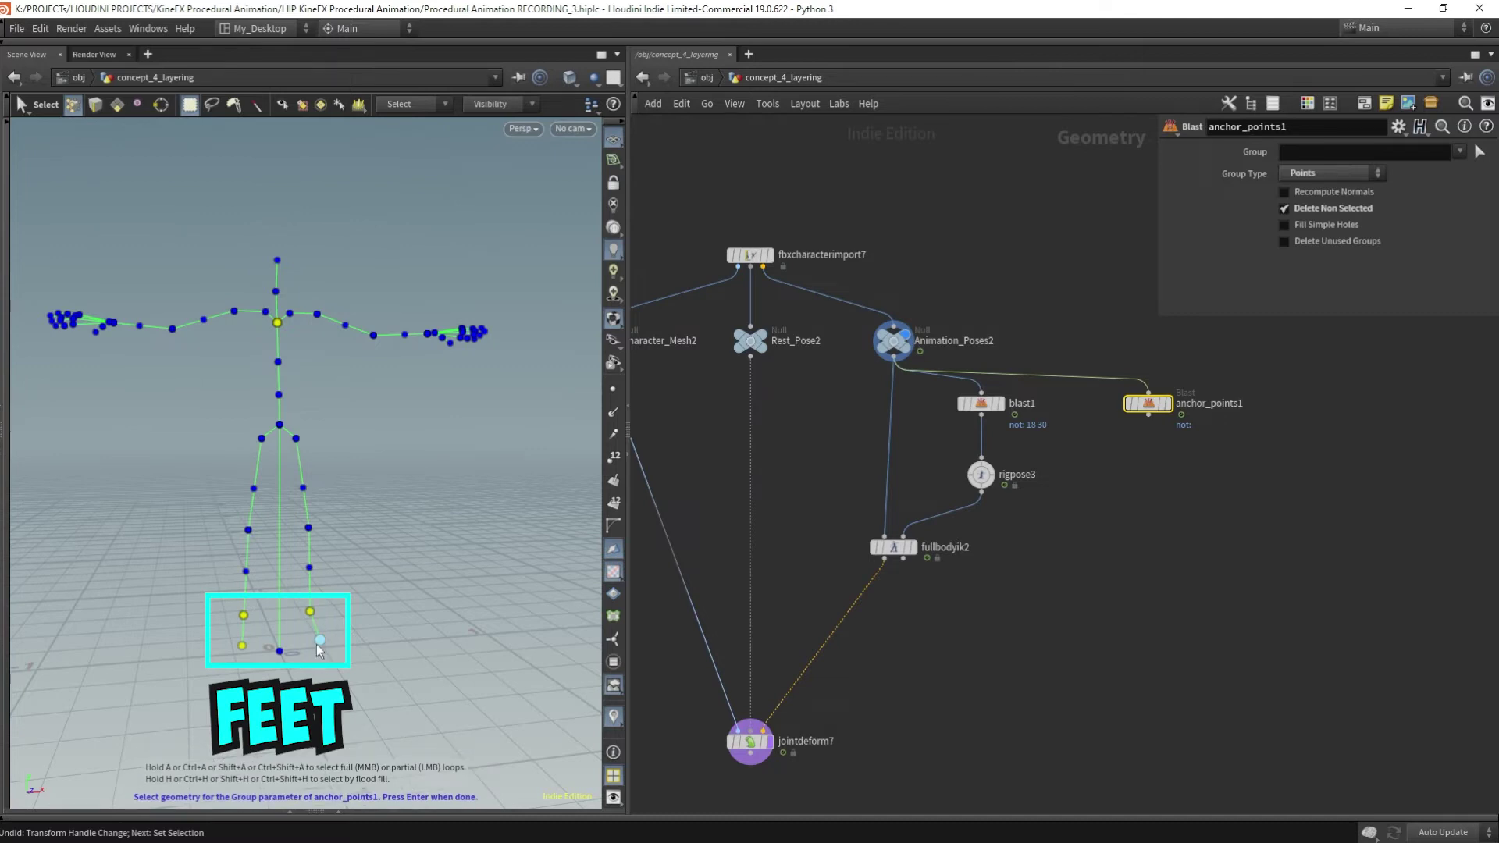
pyautogui.press('Return')
# Wire the Merge of the finger pose and anchor points into fullbodyik2 and align it beneath the Rig Pose node.
pyautogui.click(1044, 571)
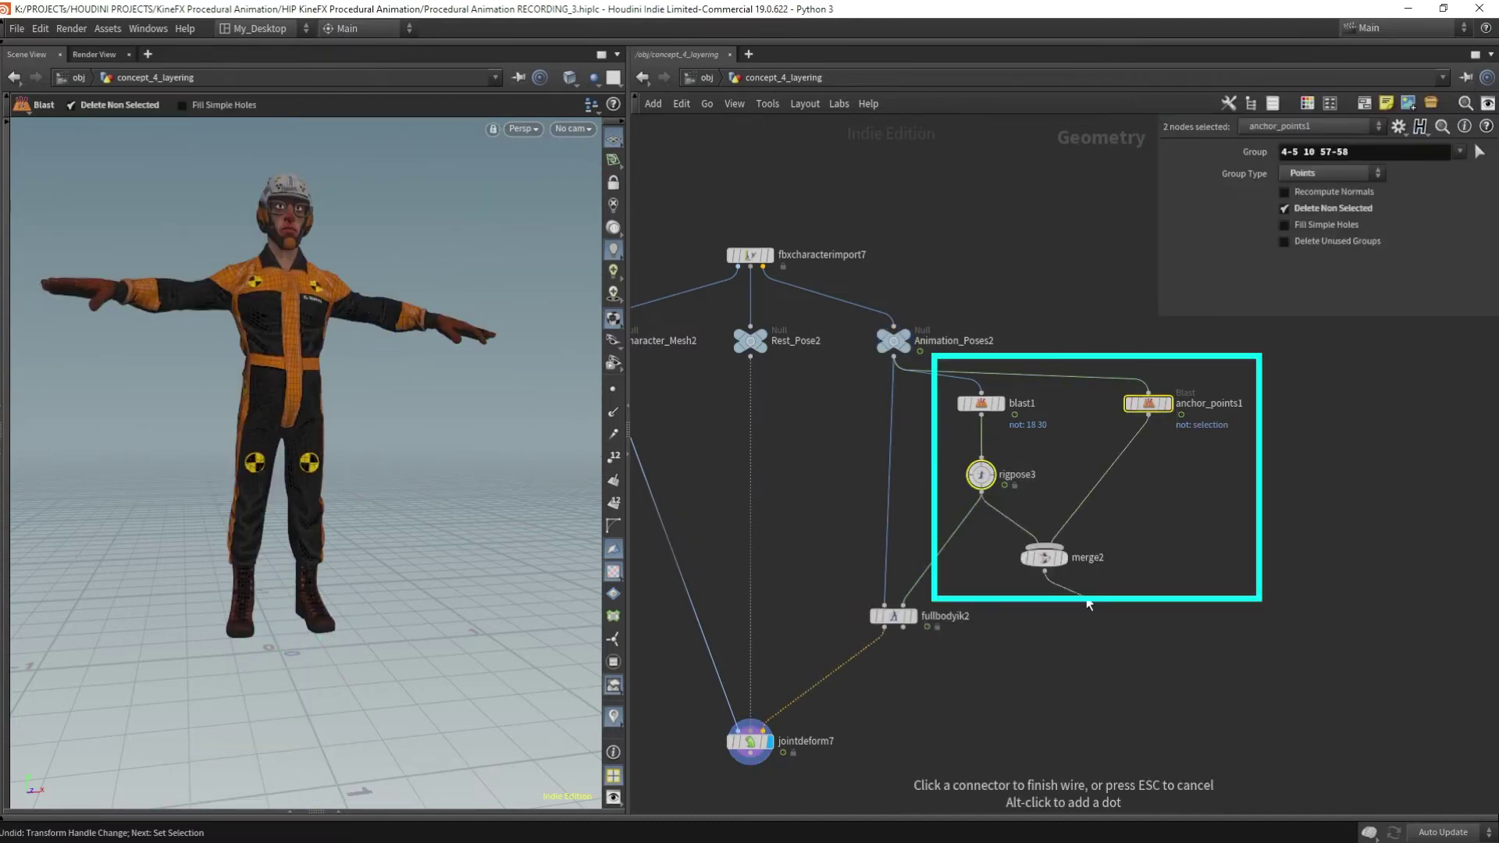
pyautogui.click(924, 613)
pyautogui.moveTo(1044, 558); pyautogui.dragTo(981, 554)
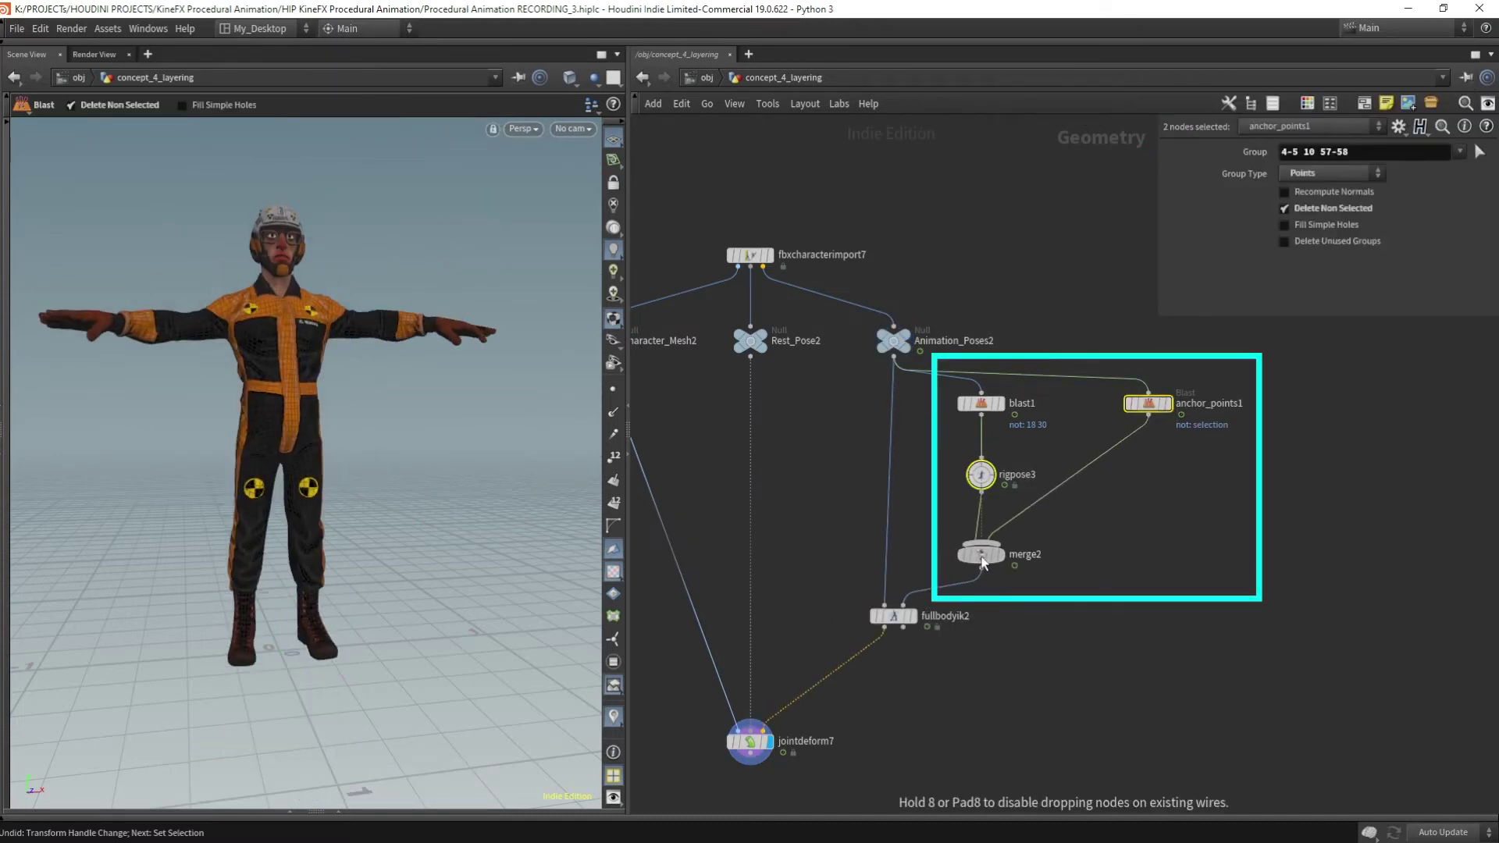
pyautogui.click(1034, 519)
# In the finger Rig Pose node rigpose3, rotate the thumb_03_l joint to bend the left thumb toward the index finger.
pyautogui.click(982, 475)
pyautogui.keyDown('alt'); pyautogui.moveTo(424, 251); pyautogui.dragTo(401, 301); pyautogui.keyUp('alt')
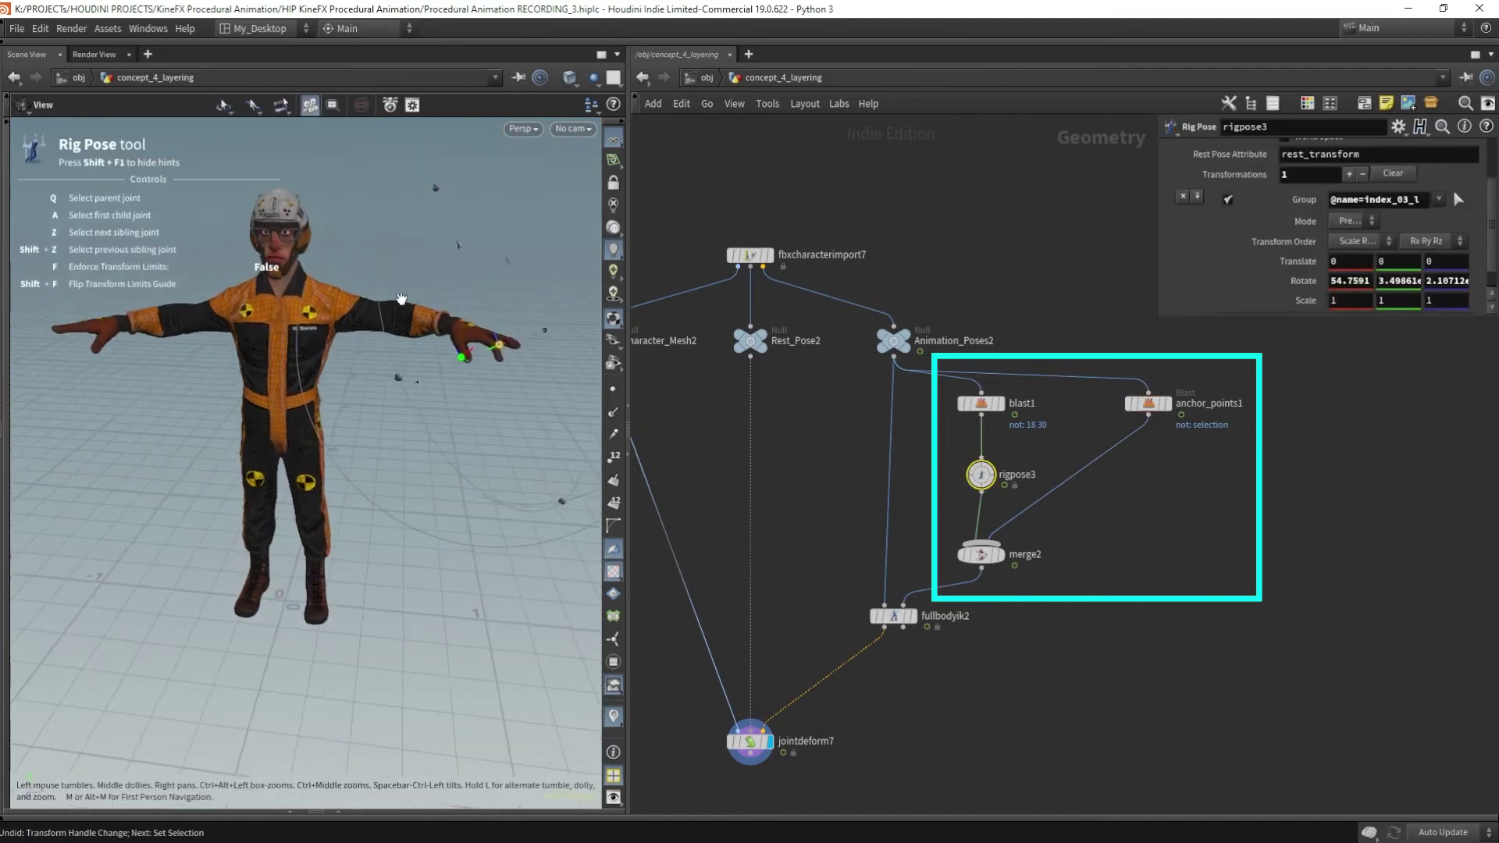
pyautogui.scroll(8, 511, 328)
pyautogui.moveTo(531, 563); pyautogui.dragTo(398, 496)
pyautogui.click(366, 438)
pyautogui.moveTo(232, 342); pyautogui.dragTo(243, 382)
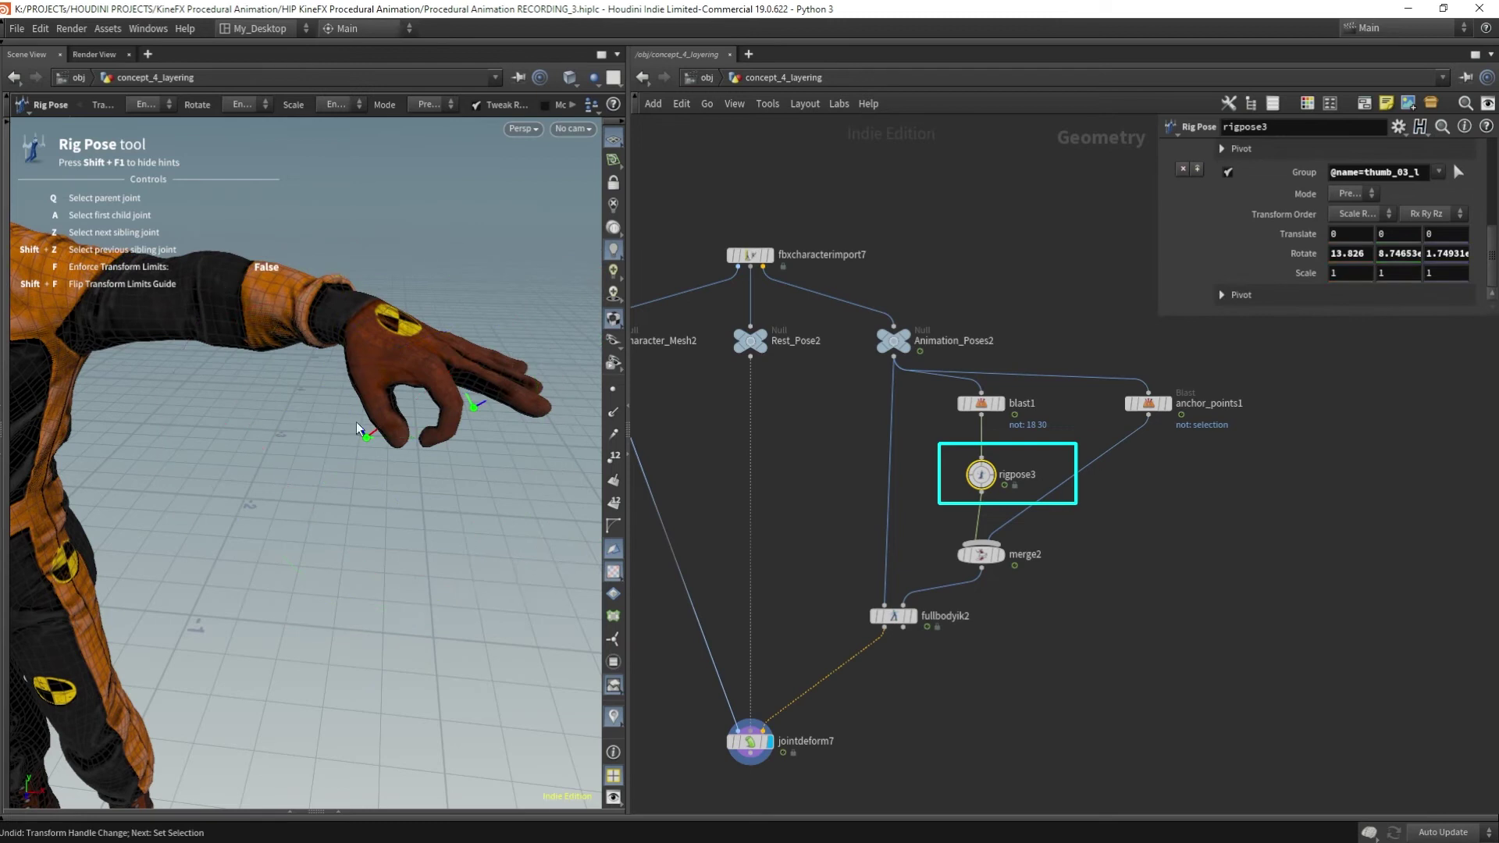
pyautogui.moveTo(388, 358); pyautogui.dragTo(367, 375)
# Rotate the index_03_l joint to about 134.4, -20.8, 19.9 degrees to finish the OK finger pose.
pyautogui.keyDown('alt'); pyautogui.moveTo(439, 425); pyautogui.dragTo(454, 318); pyautogui.keyUp('alt')
pyautogui.click(426, 300)
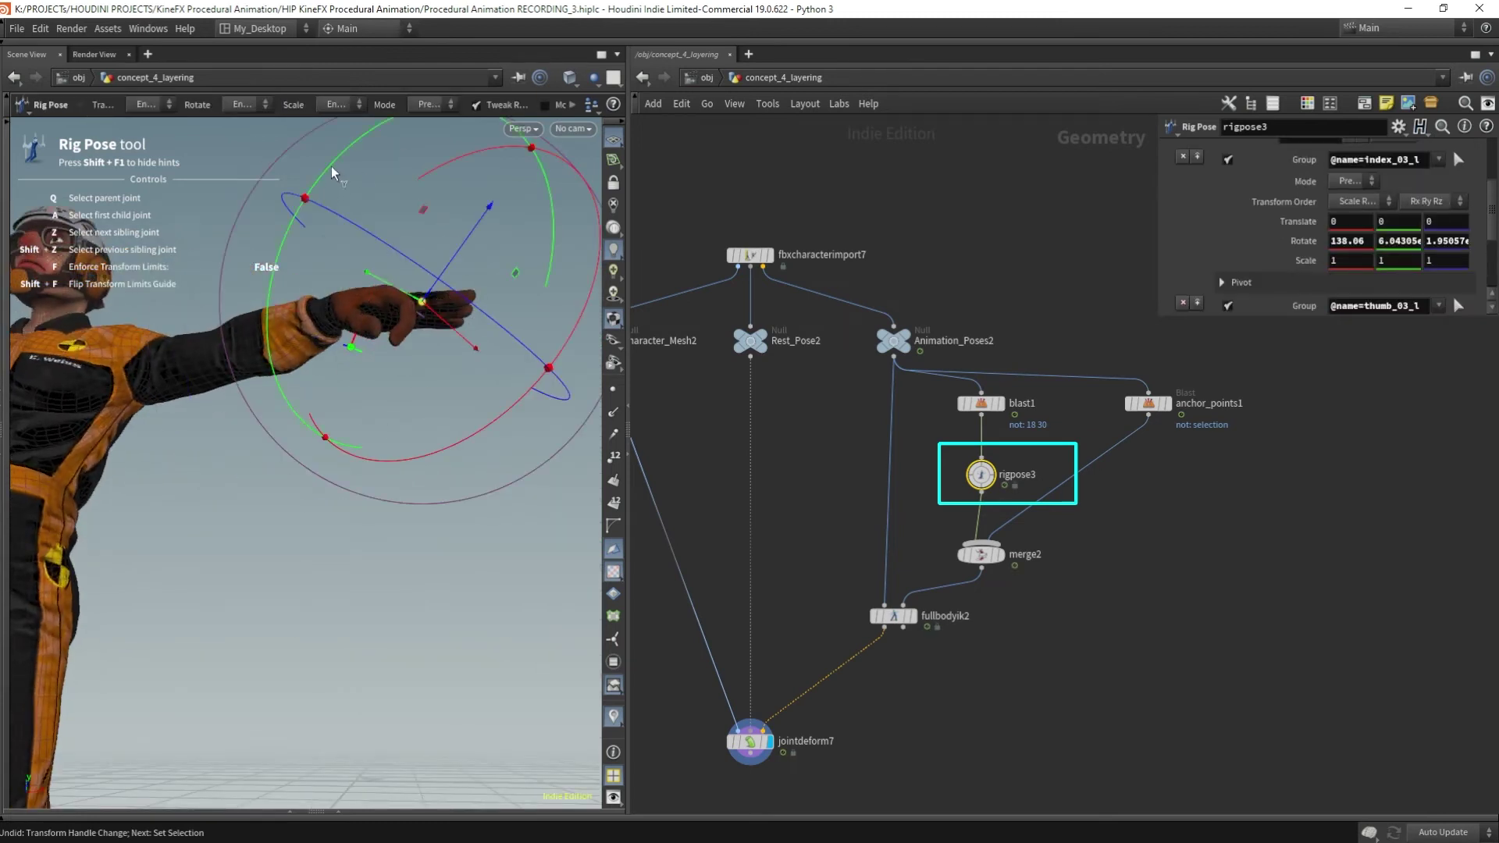
pyautogui.moveTo(337, 175); pyautogui.dragTo(318, 204)
pyautogui.keyDown('alt'); pyautogui.moveTo(461, 320); pyautogui.dragTo(398, 306); pyautogui.keyUp('alt')
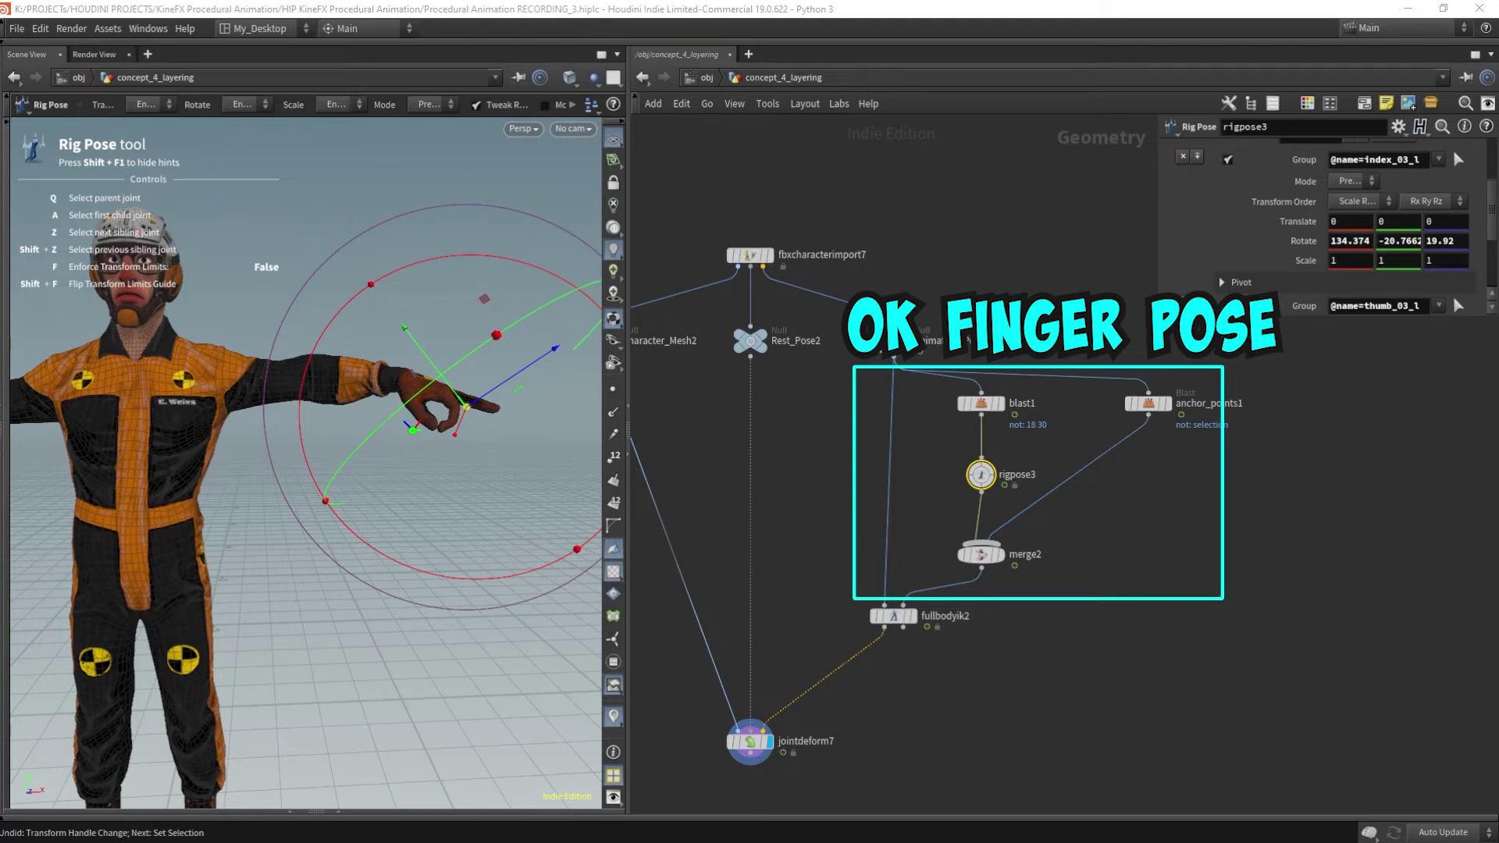
# Add a Full Body IK node fed by fullbodyik2 and move it and jointdeform7 down to make room for another posing step.
pyautogui.press('Tab')
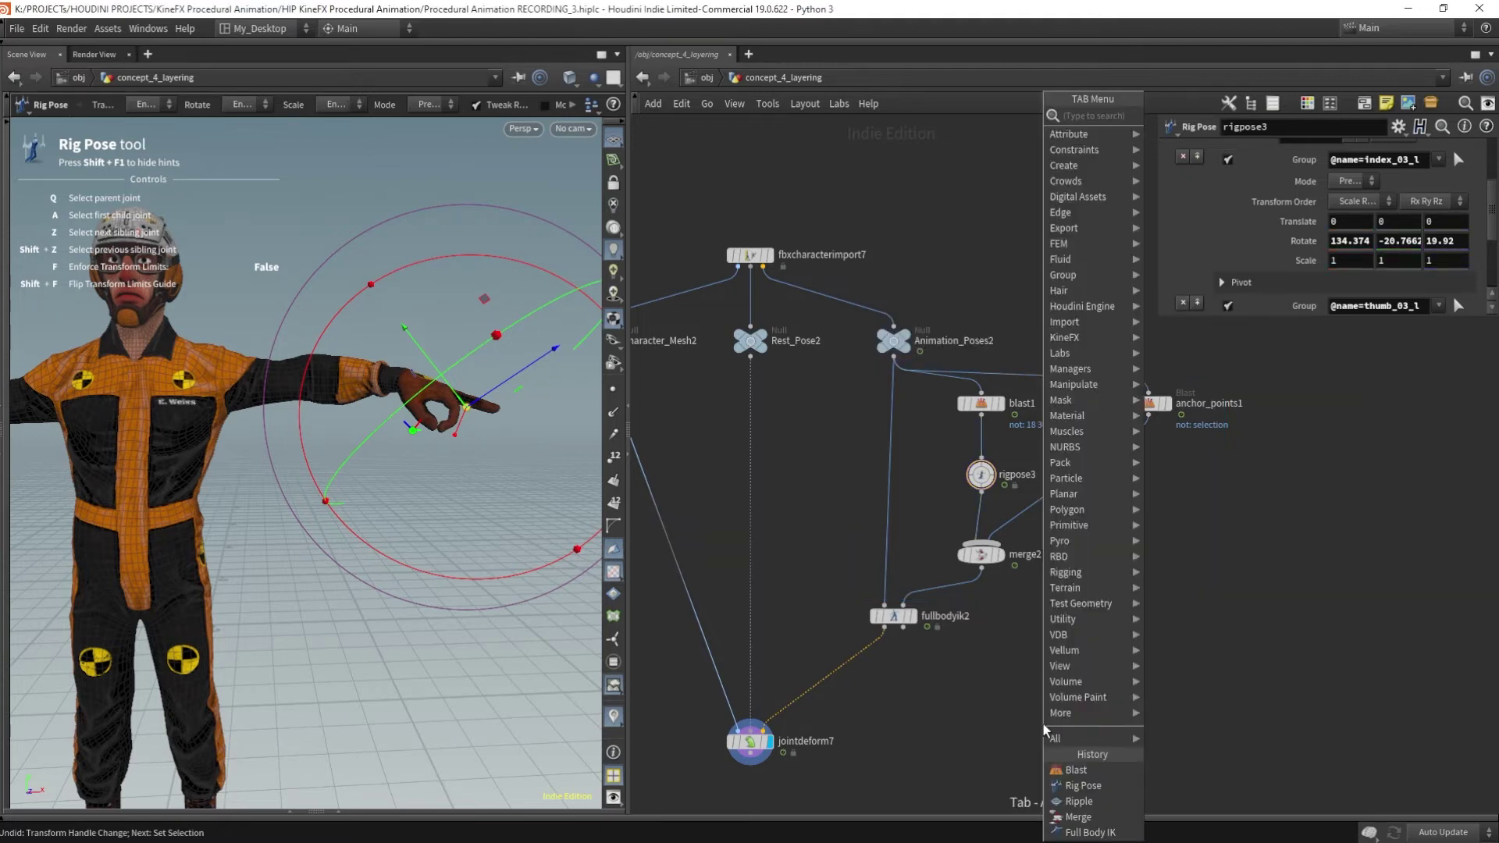
pyautogui.write('full')
pyautogui.press('Return')
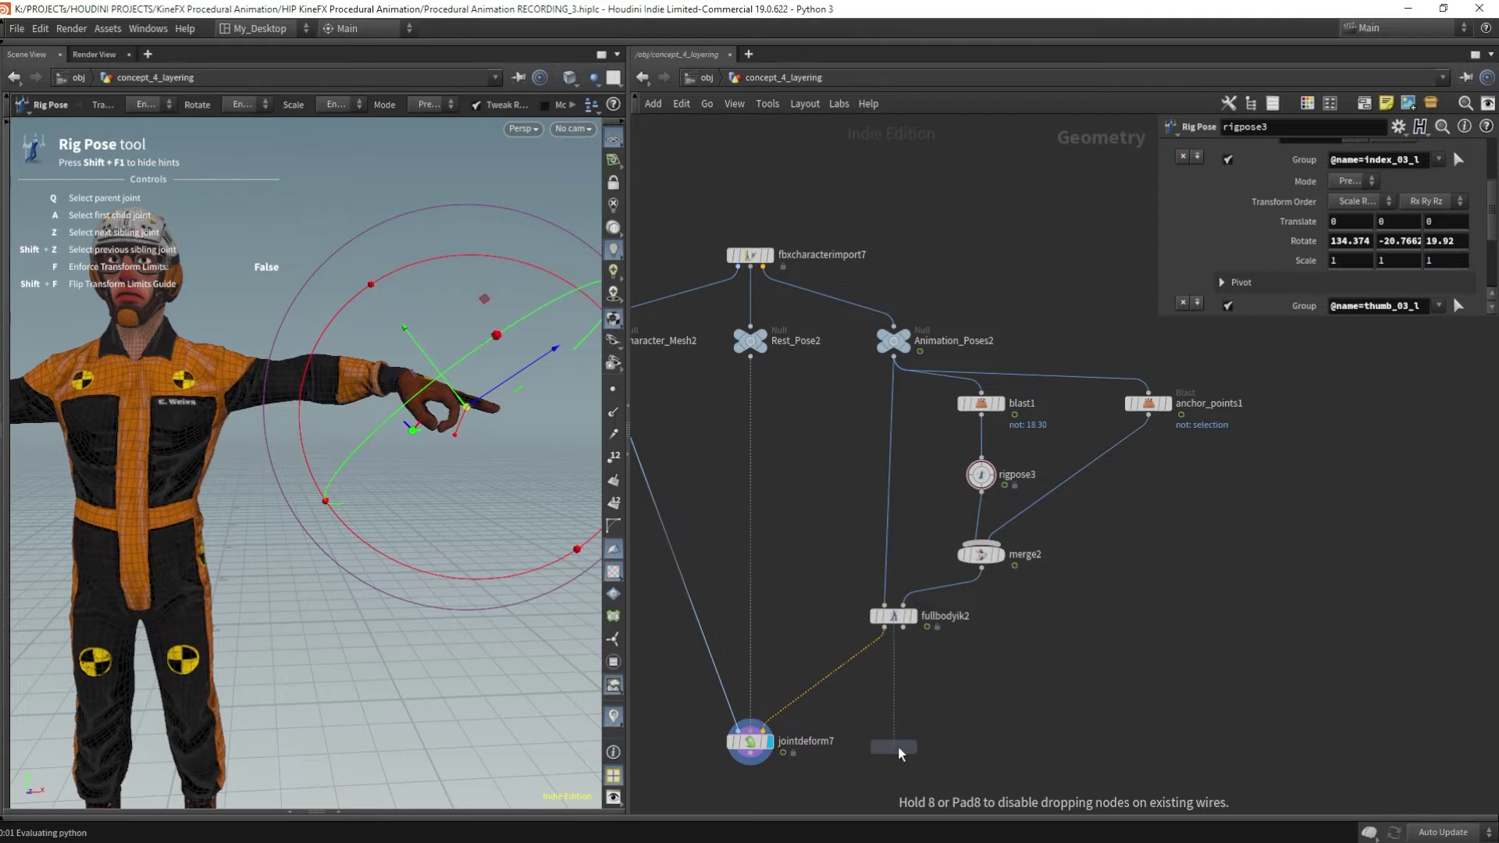
pyautogui.click(898, 753)
pyautogui.moveTo(1017, 729); pyautogui.dragTo(1027, 562, button='middle')
pyautogui.scroll(-1, 1041, 601)
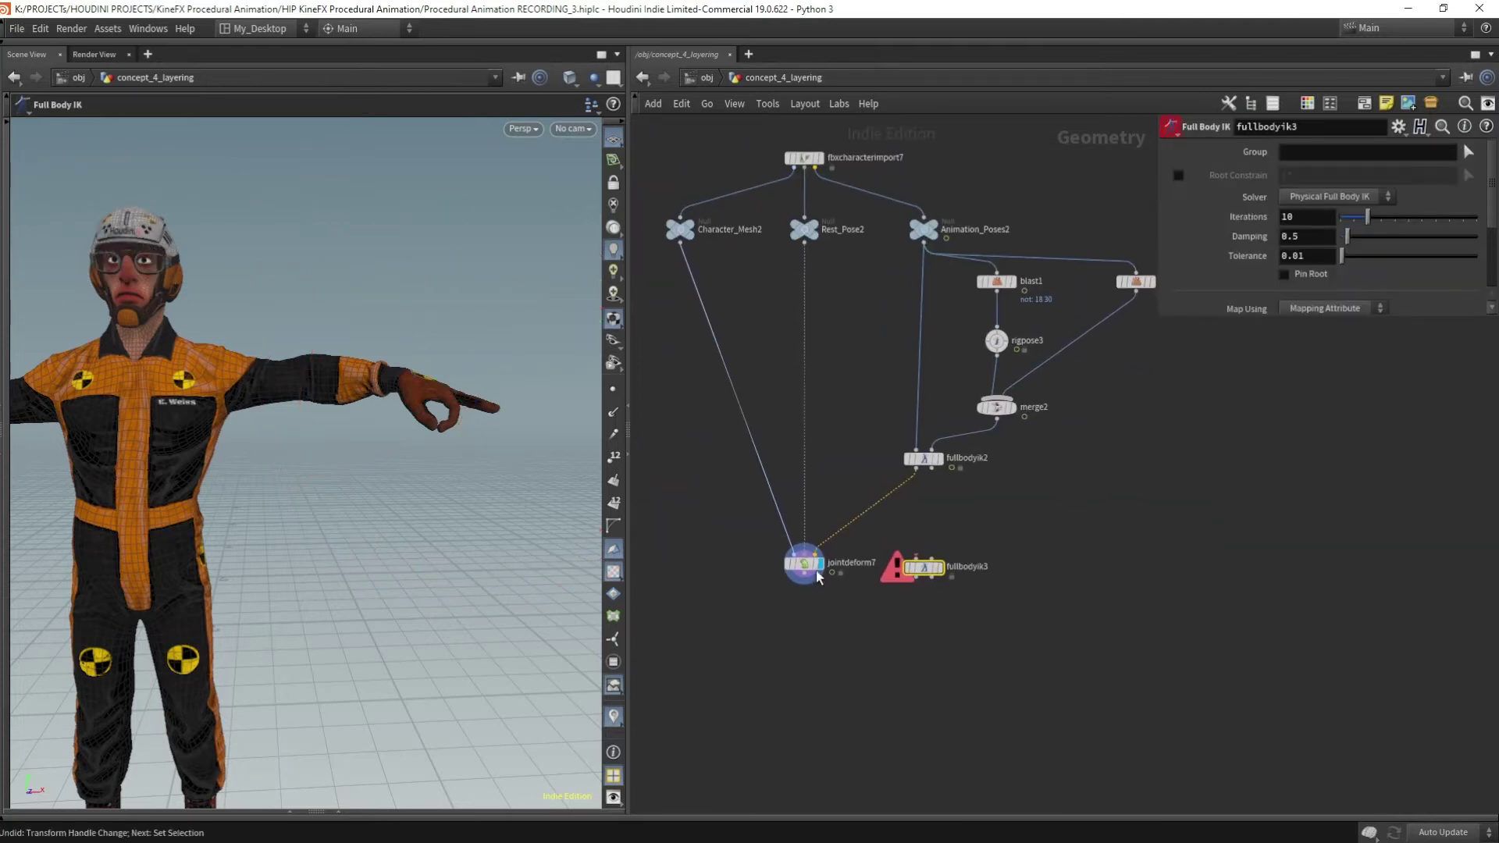
pyautogui.moveTo(818, 576); pyautogui.dragTo(818, 784)
pyautogui.moveTo(921, 573); pyautogui.dragTo(922, 726)
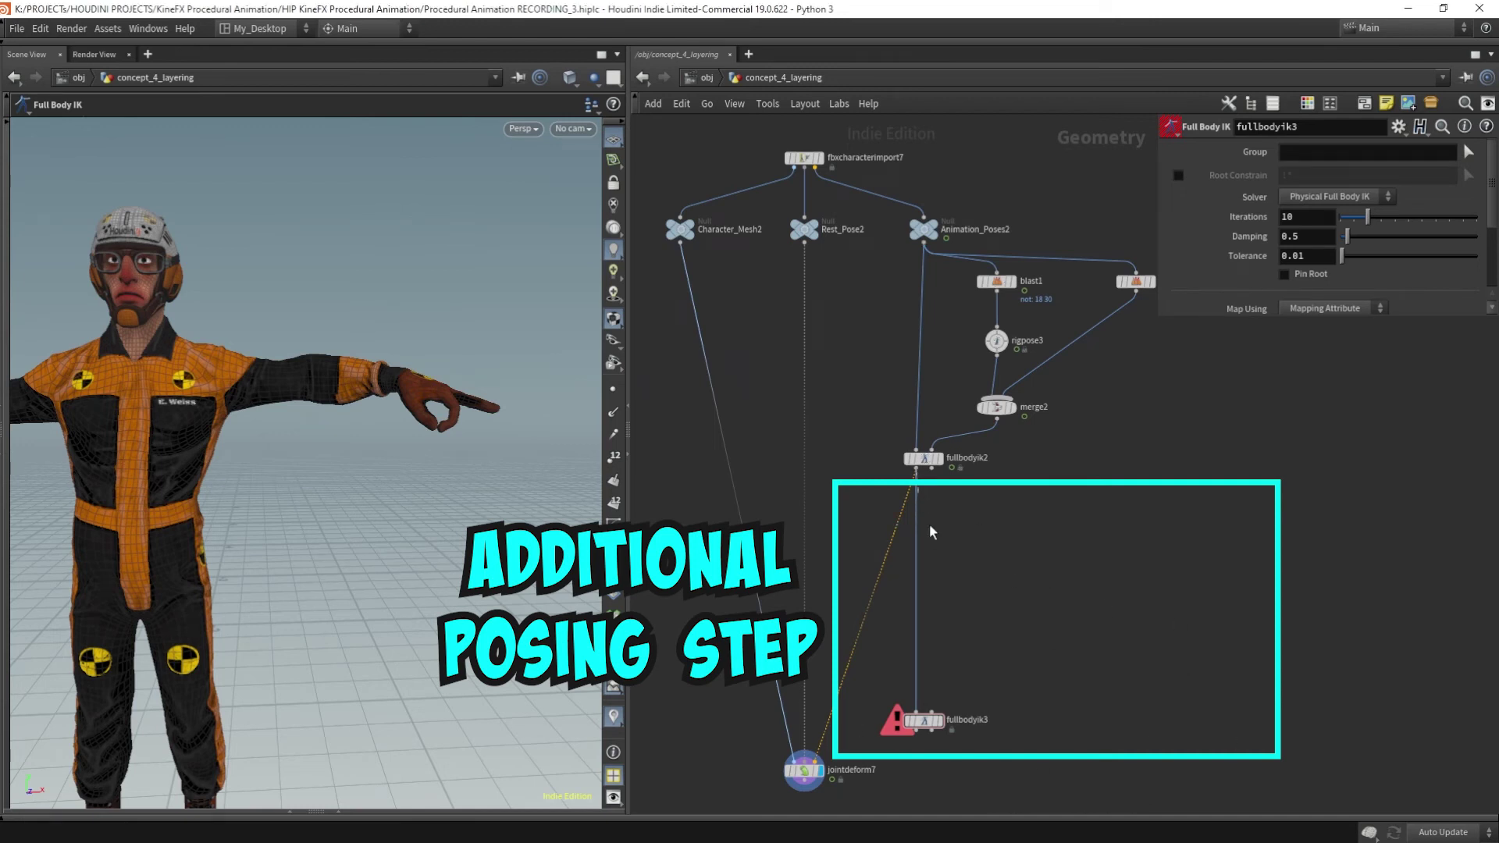
# Branch a new Blast node off fullbodyik2's output, place it beneath merge2 and display it.
pyautogui.click(916, 470)
pyautogui.press('Tab')
pyautogui.write('blast')
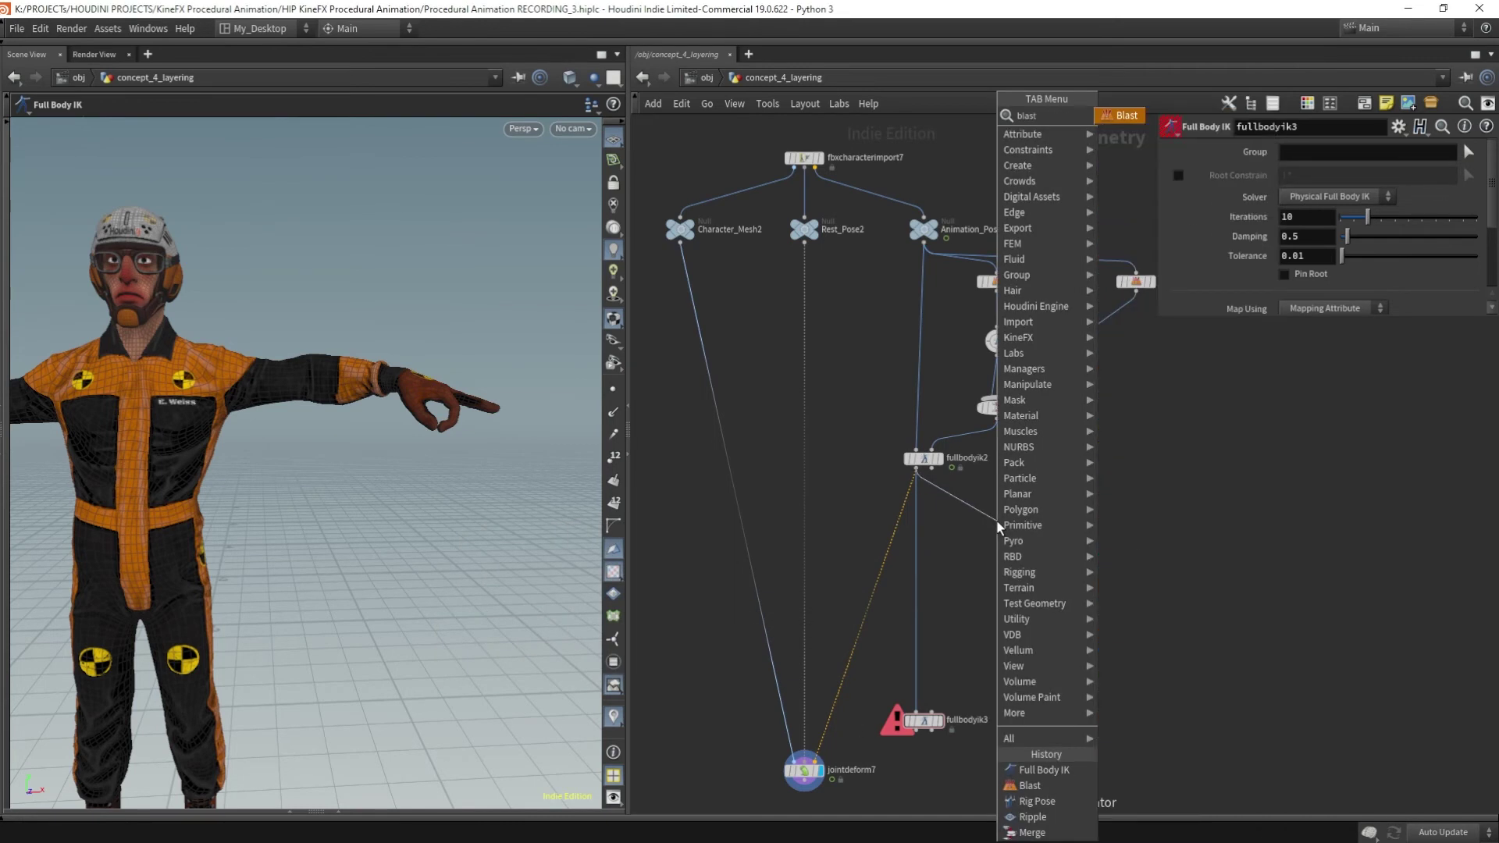
pyautogui.press('Return')
pyautogui.moveTo(997, 521); pyautogui.dragTo(997, 509)
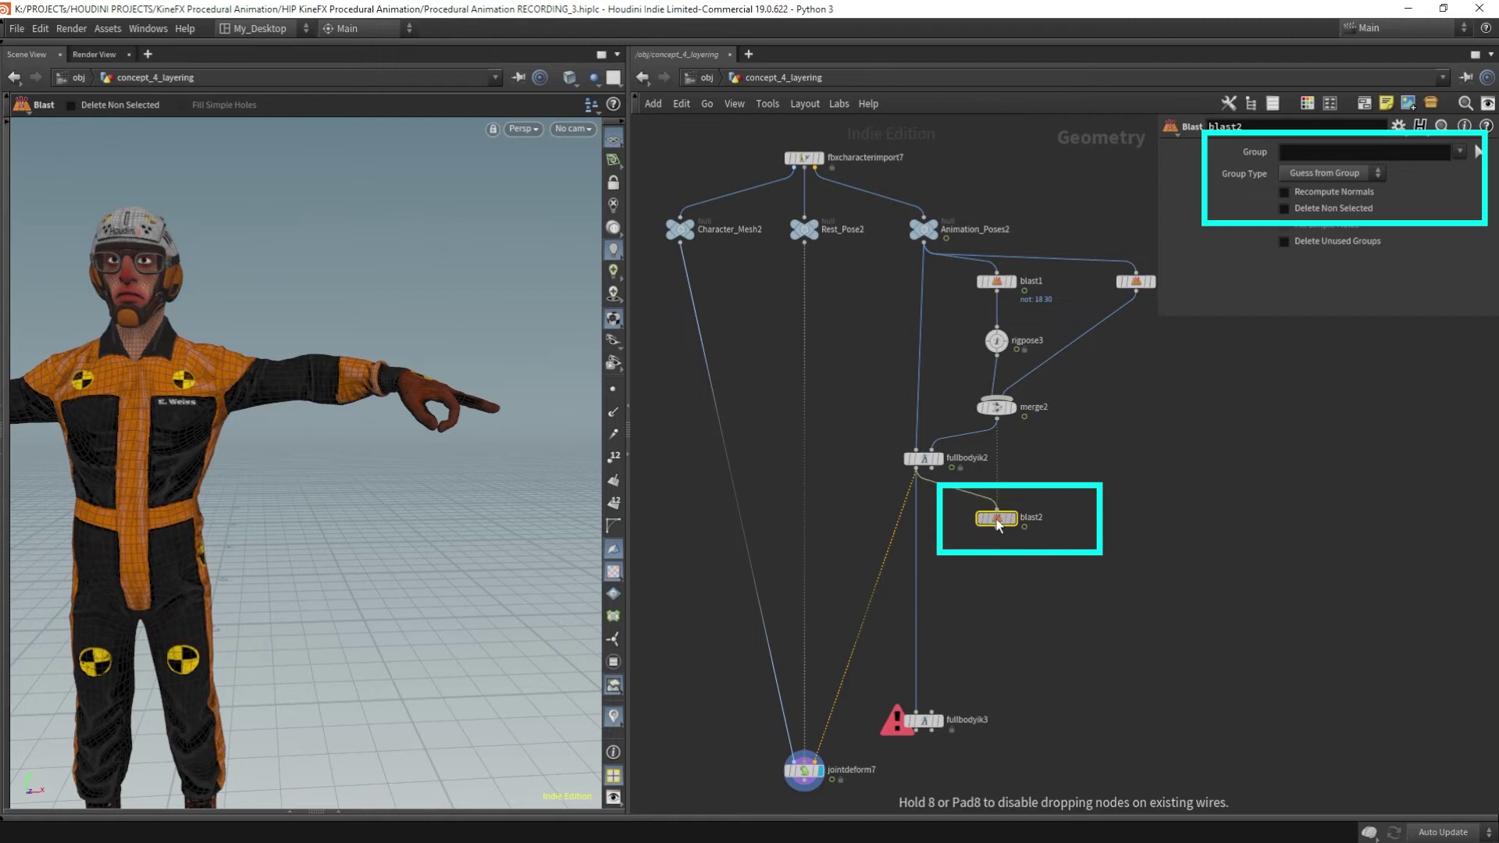
pyautogui.click(999, 523)
pyautogui.click(1018, 525)
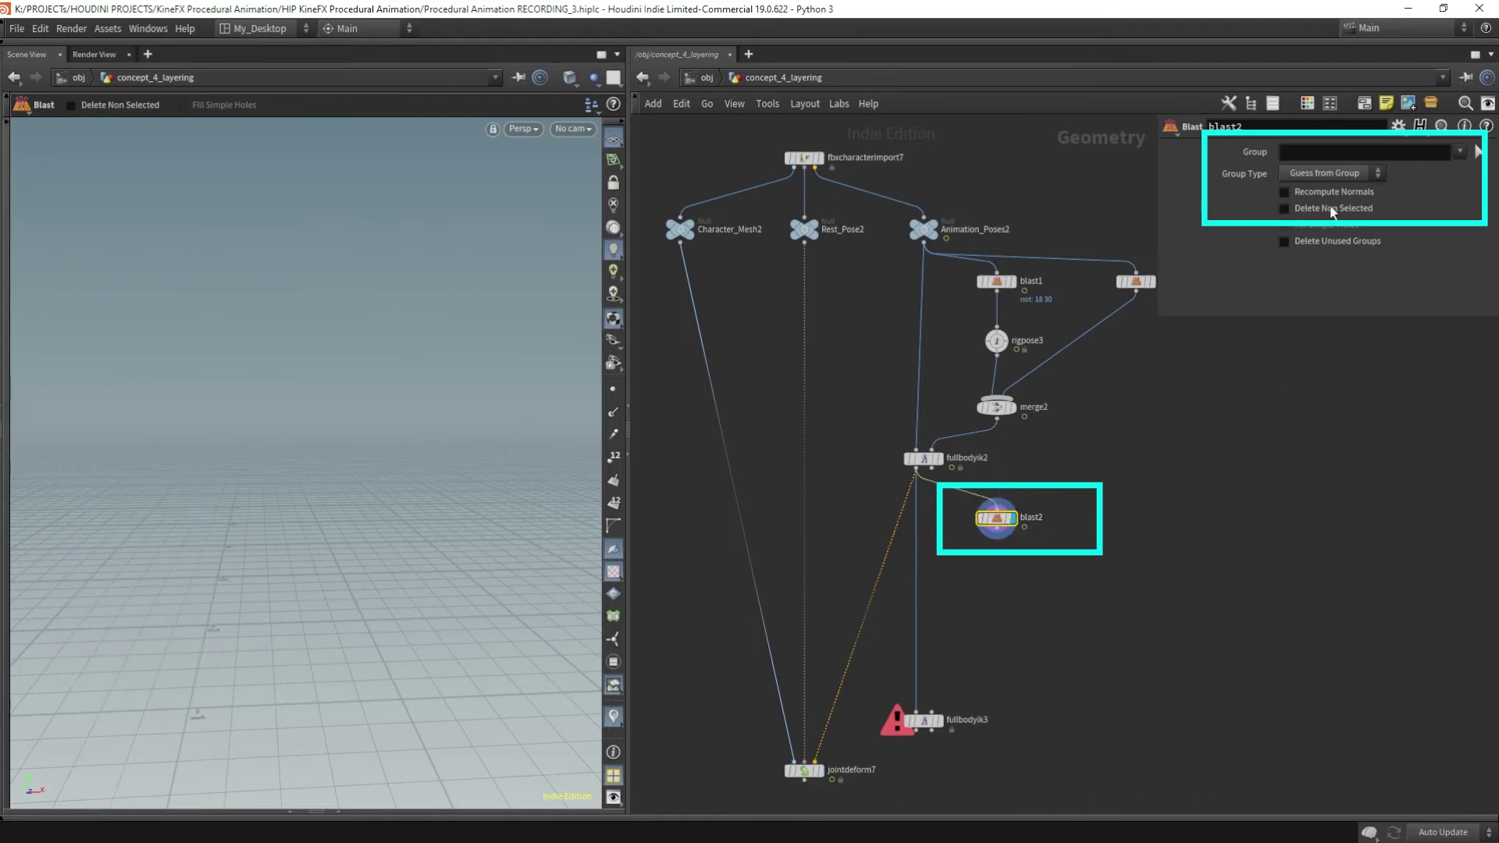
# Set the new Blast to delete non-selected Points and pick the left hand joint, point 15, as its group.
pyautogui.click(1332, 209)
pyautogui.click(1333, 174)
pyautogui.click(1357, 228)
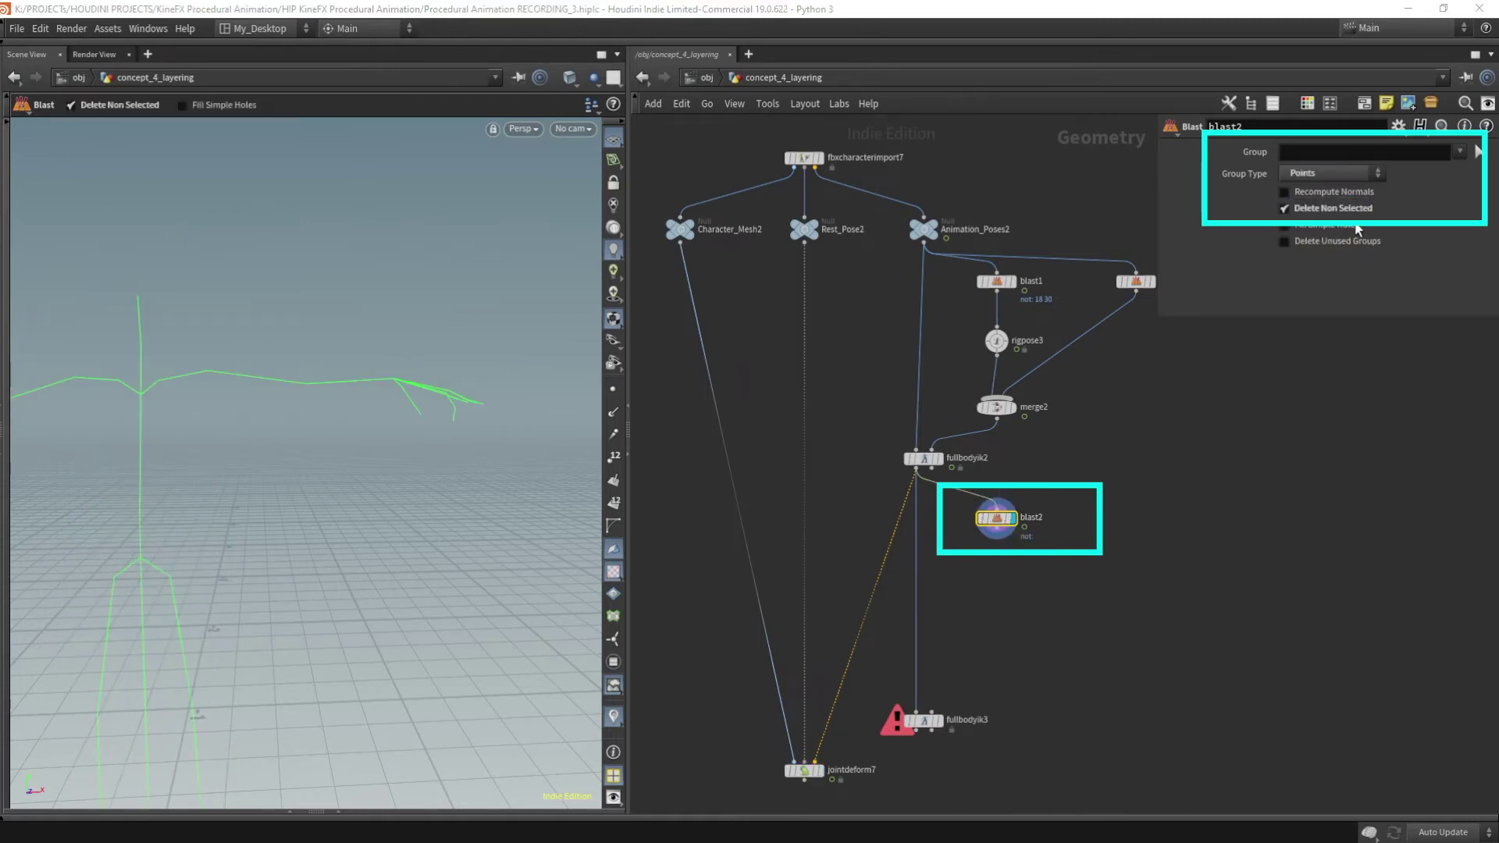
pyautogui.click(1477, 151)
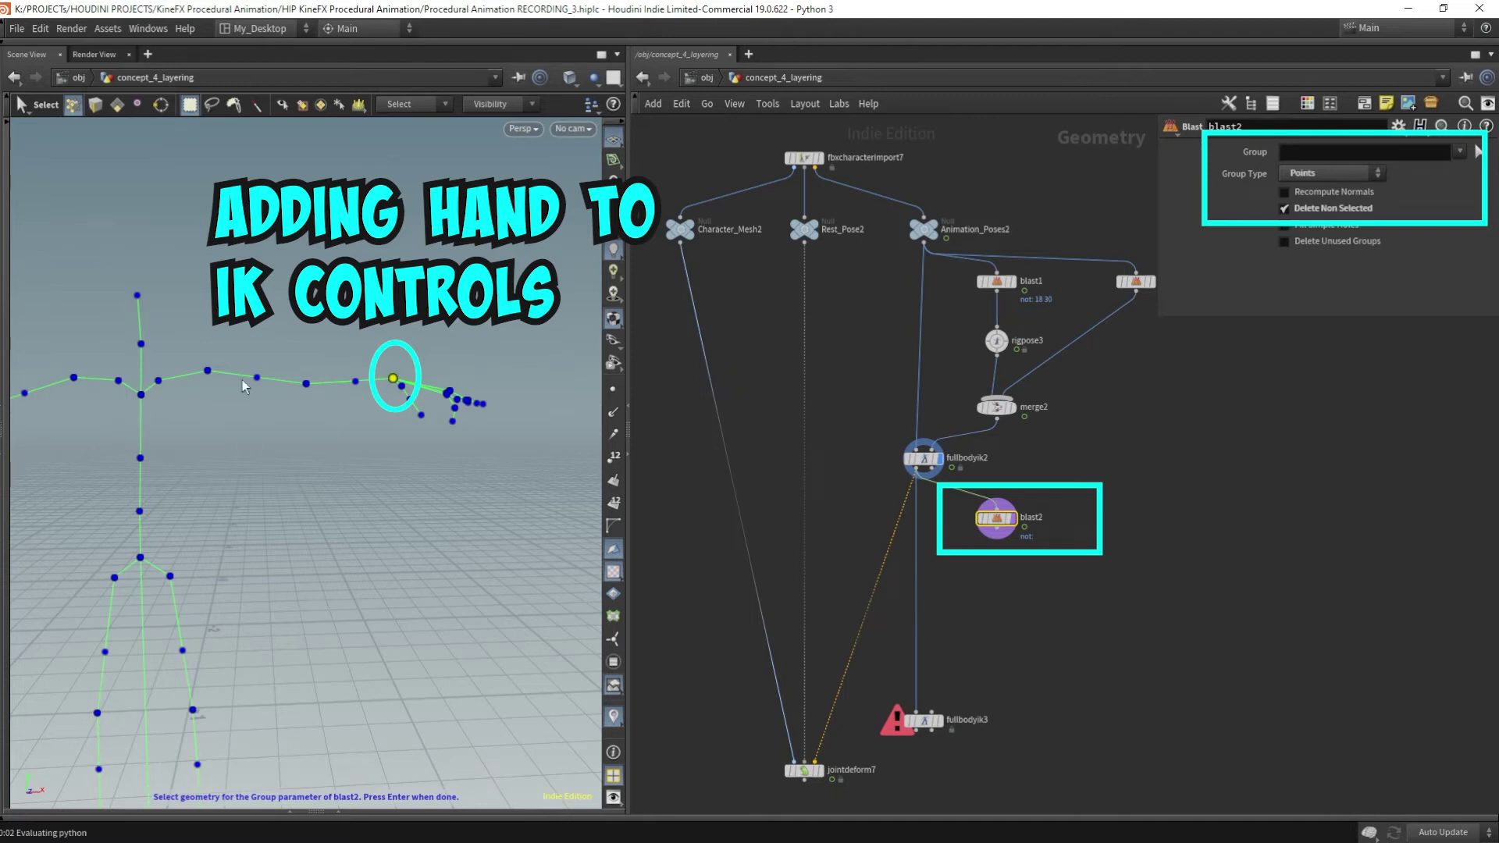
pyautogui.press('Return')
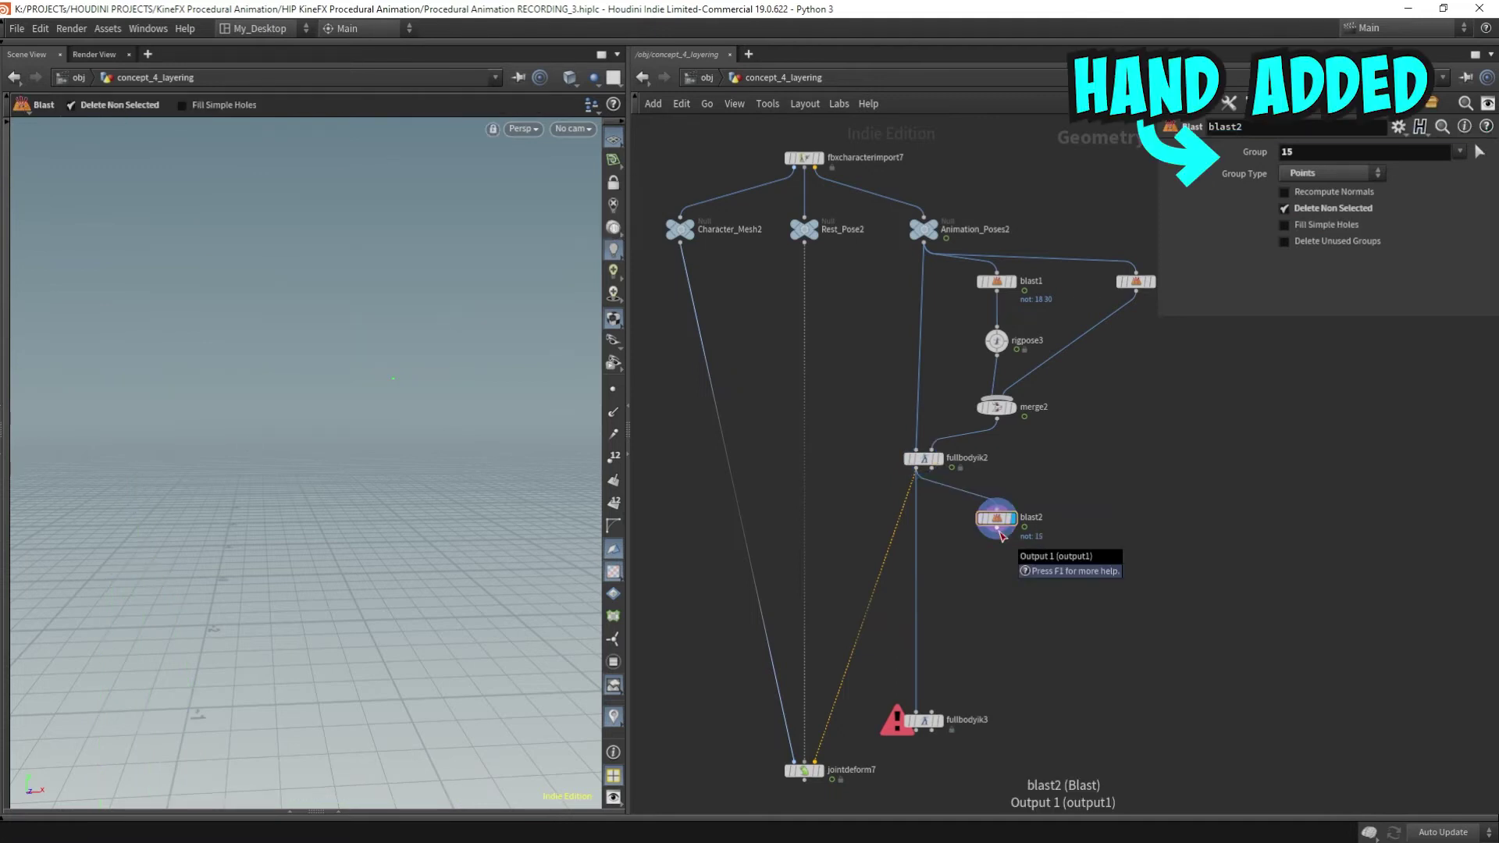
# Wire the hand Blast into the second input of fullbodyik3, then select and display that solver.
pyautogui.moveTo(1000, 532); pyautogui.dragTo(962, 681)
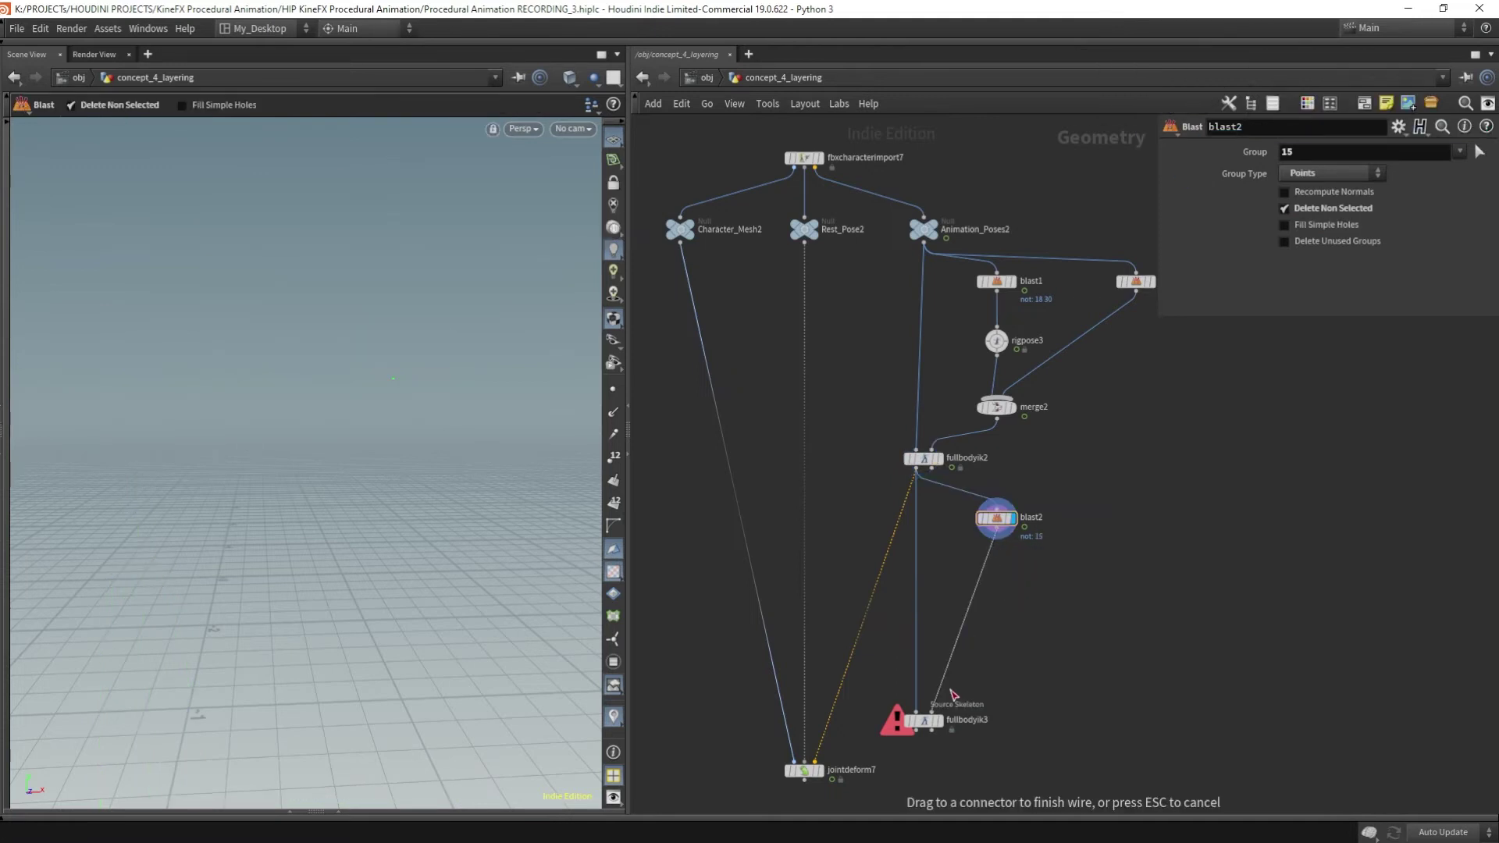
pyautogui.click(953, 694)
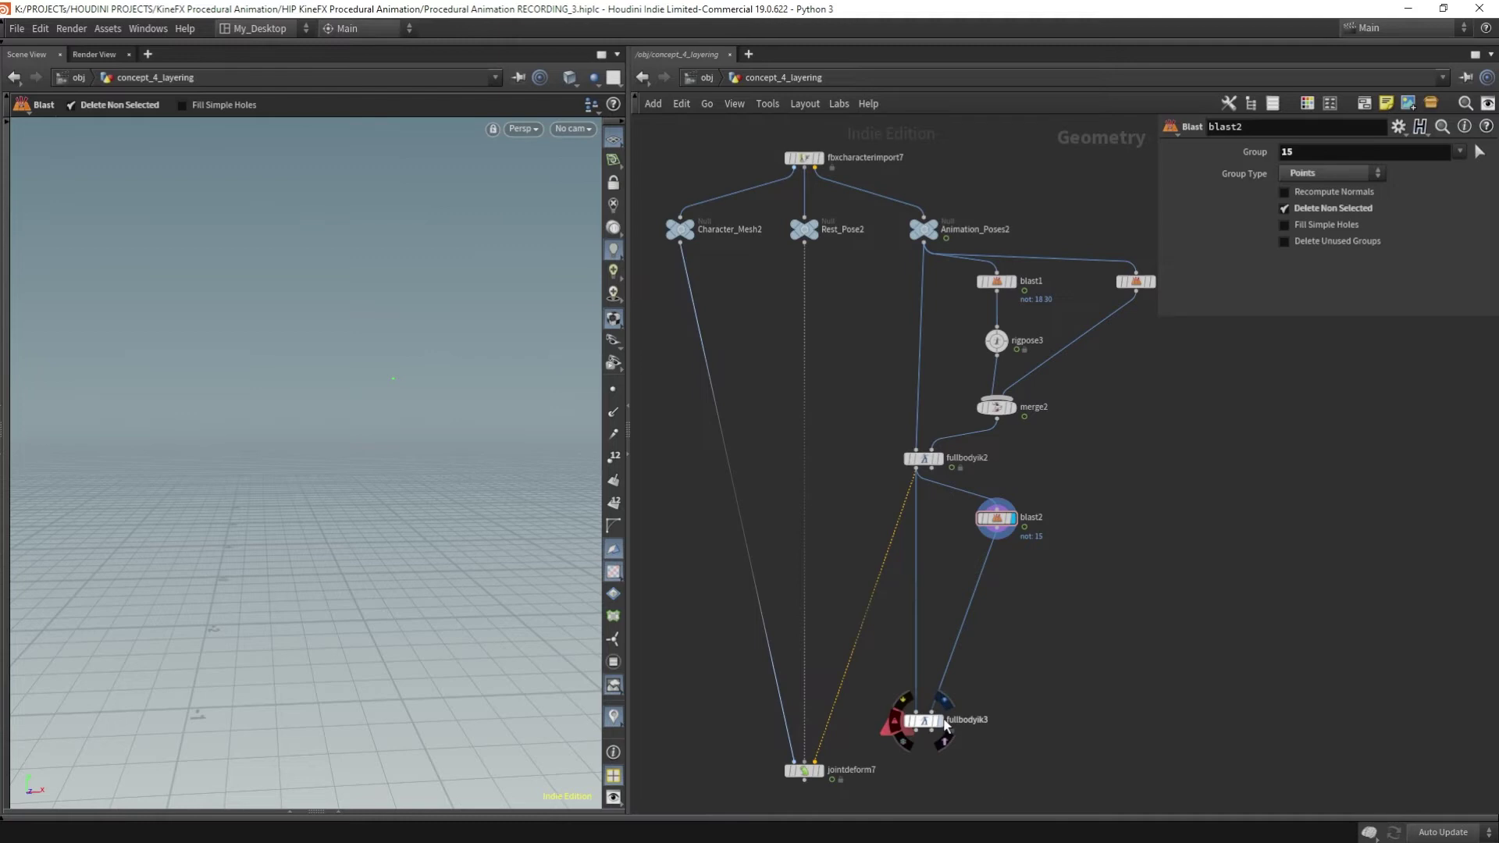
pyautogui.click(941, 721)
pyautogui.click(927, 723)
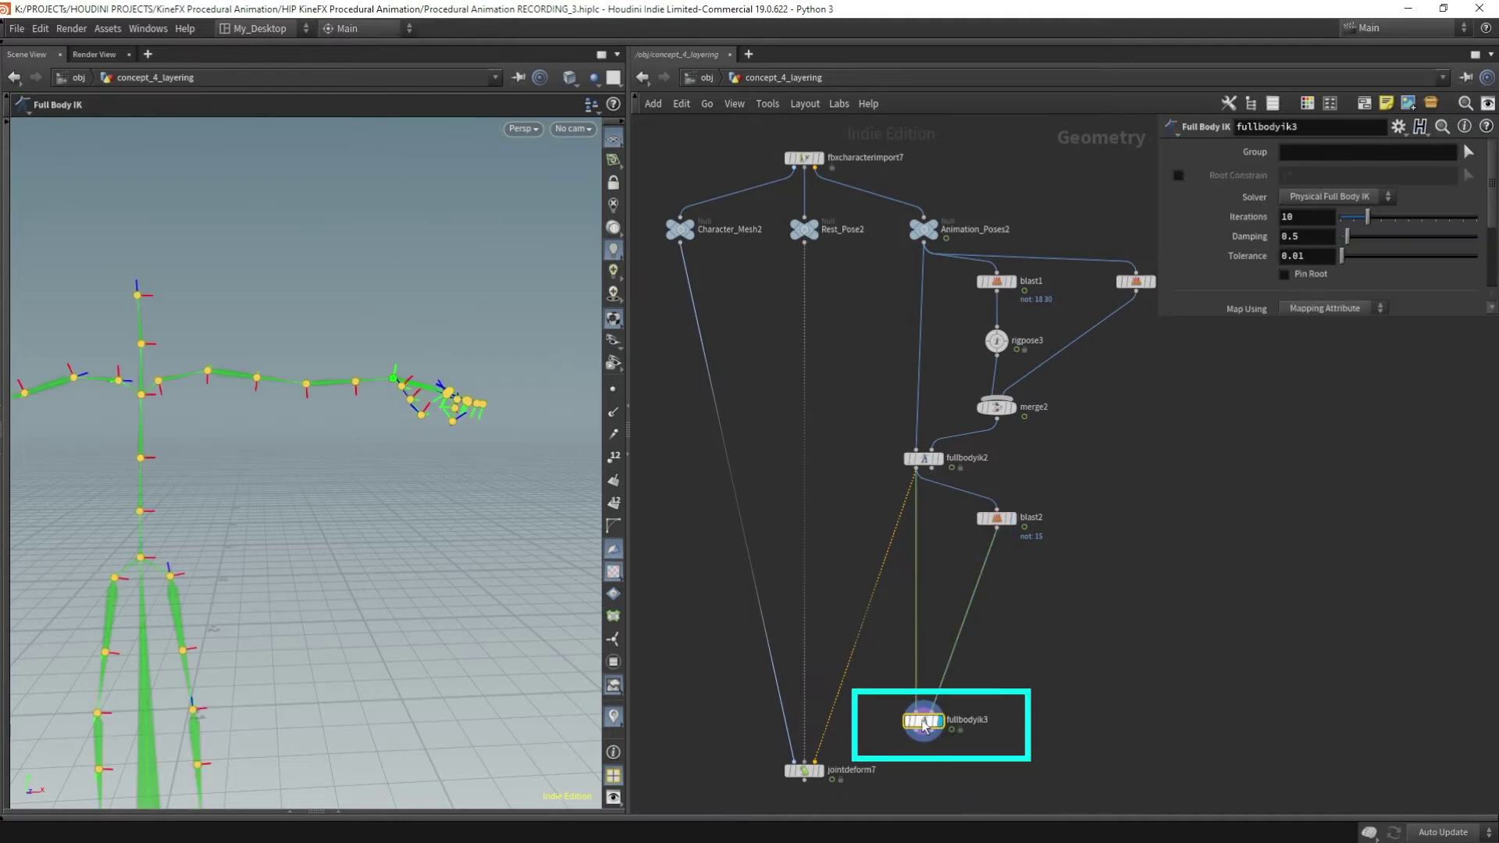
# Enlarge the parameter area and set fullbodyik3's Map Using option to Match By Attribute.
pyautogui.moveTo(1162, 315); pyautogui.dragTo(1104, 537)
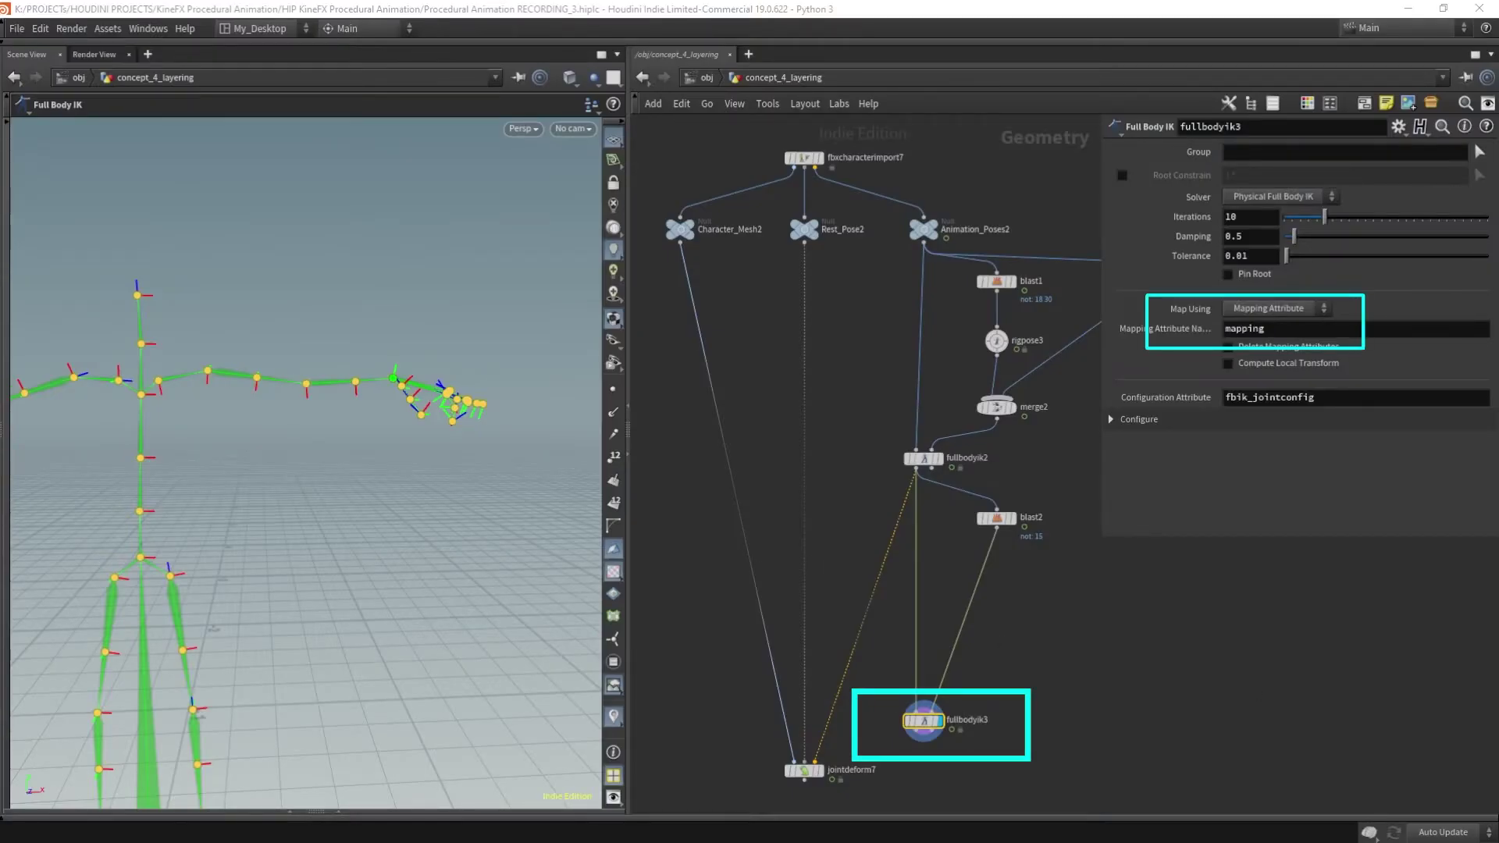
pyautogui.click(1256, 309)
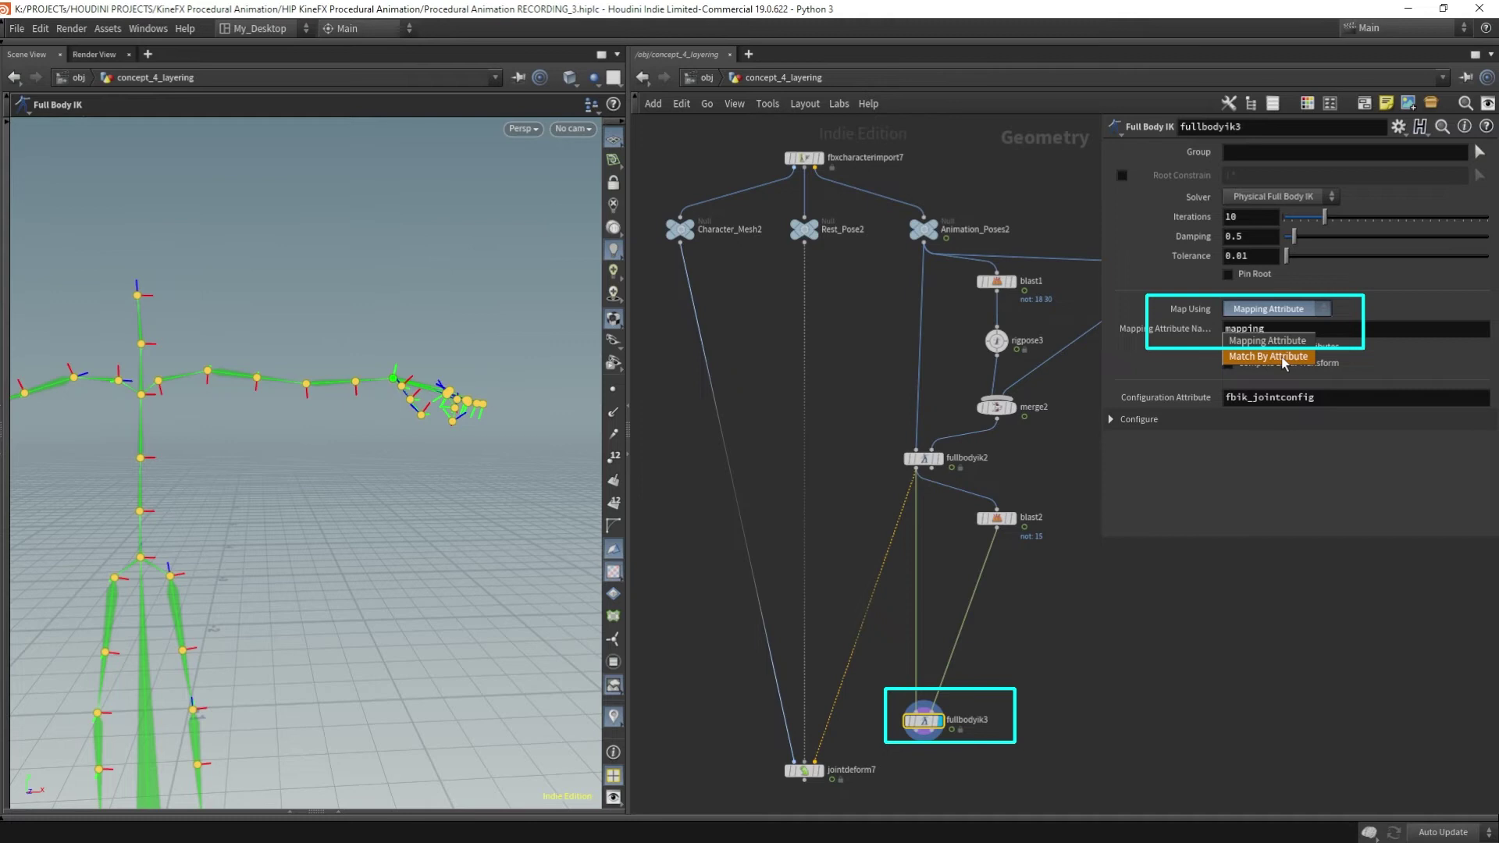
pyautogui.click(1282, 359)
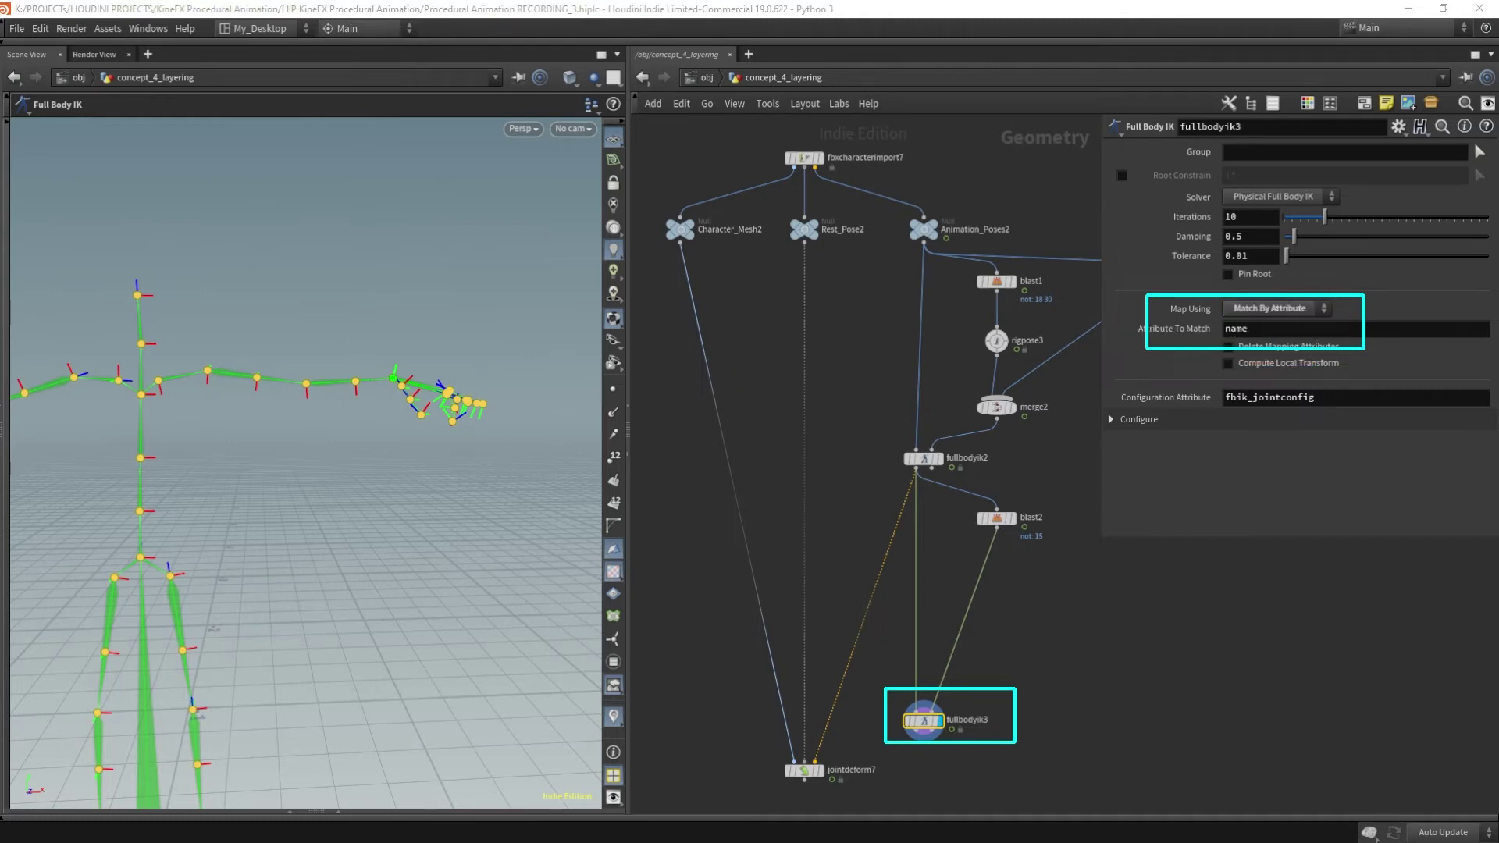
# Wire fullbodyik3 into the animated pose input of jointdeform7 and display the deformed character.
pyautogui.click(924, 731)
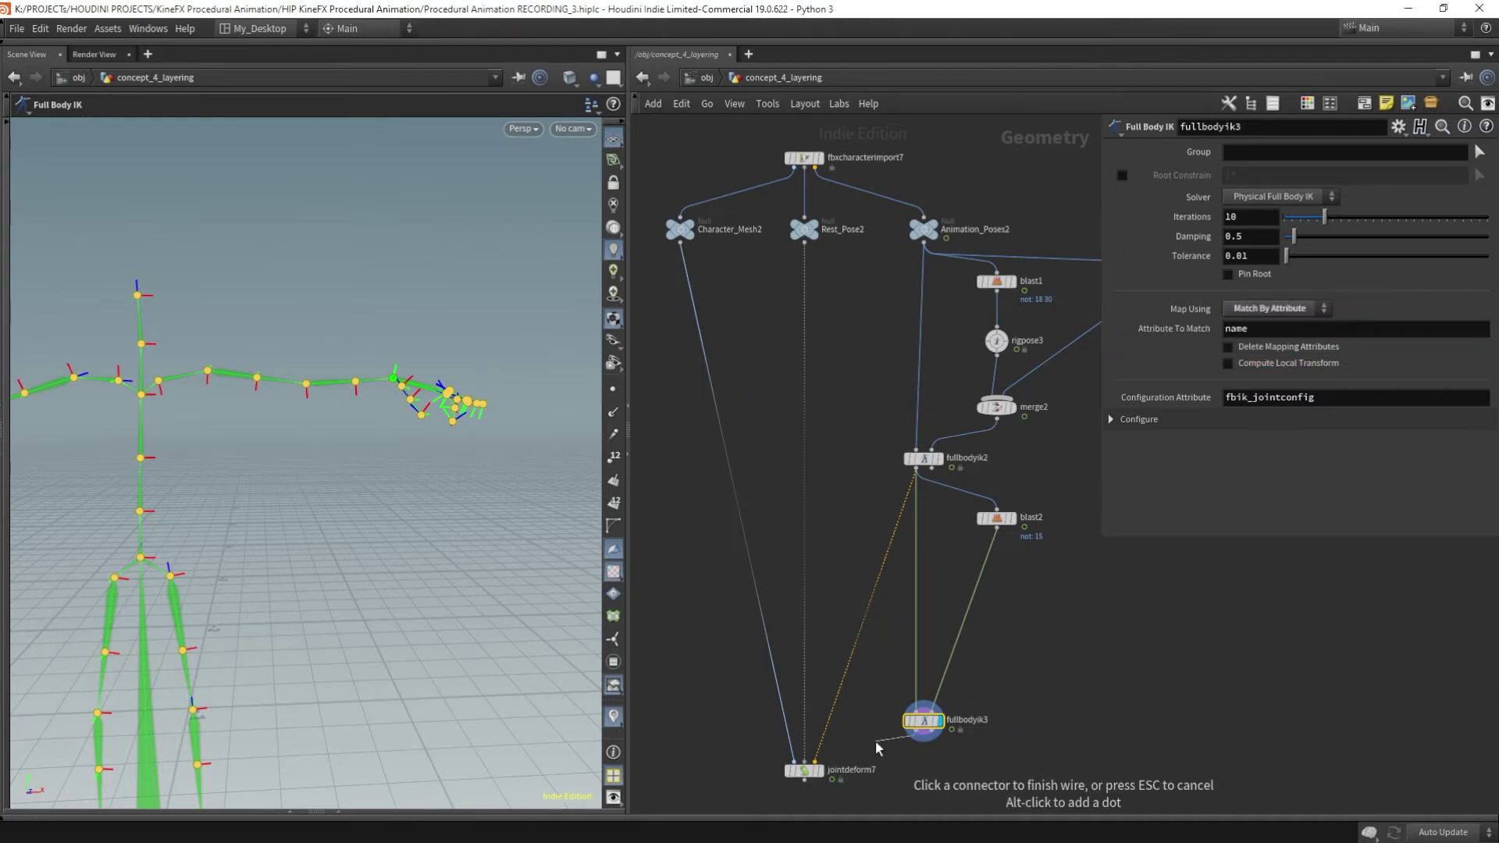
pyautogui.click(815, 761)
pyautogui.click(825, 779)
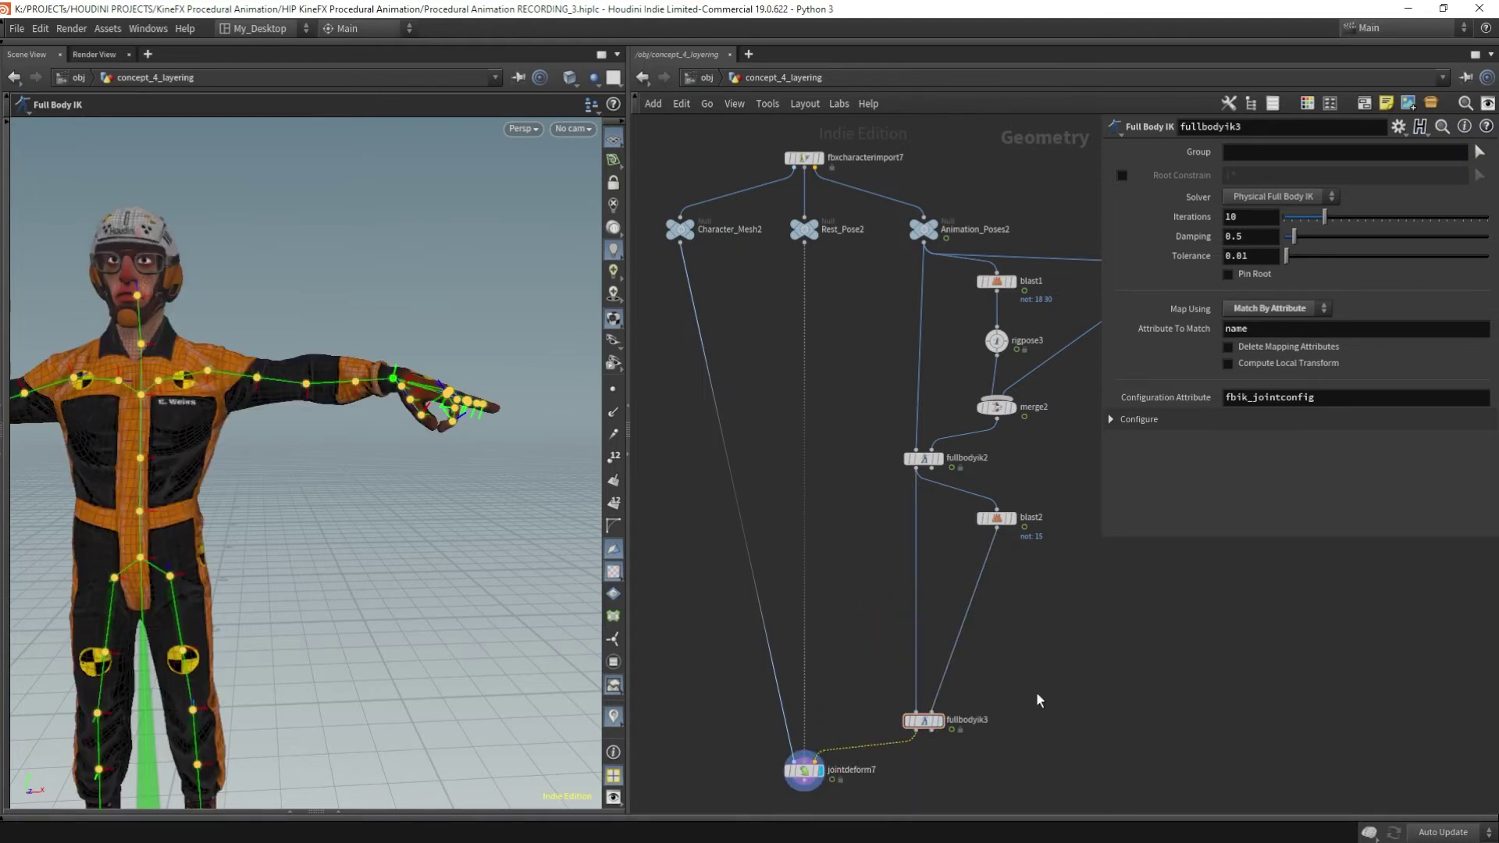
# Insert a Rig Pose node between the hand Blast and fullbodyik3 and select the left hand joint in the viewport.
pyautogui.press('Tab')
pyautogui.write('rig ps')
pyautogui.press('Return')
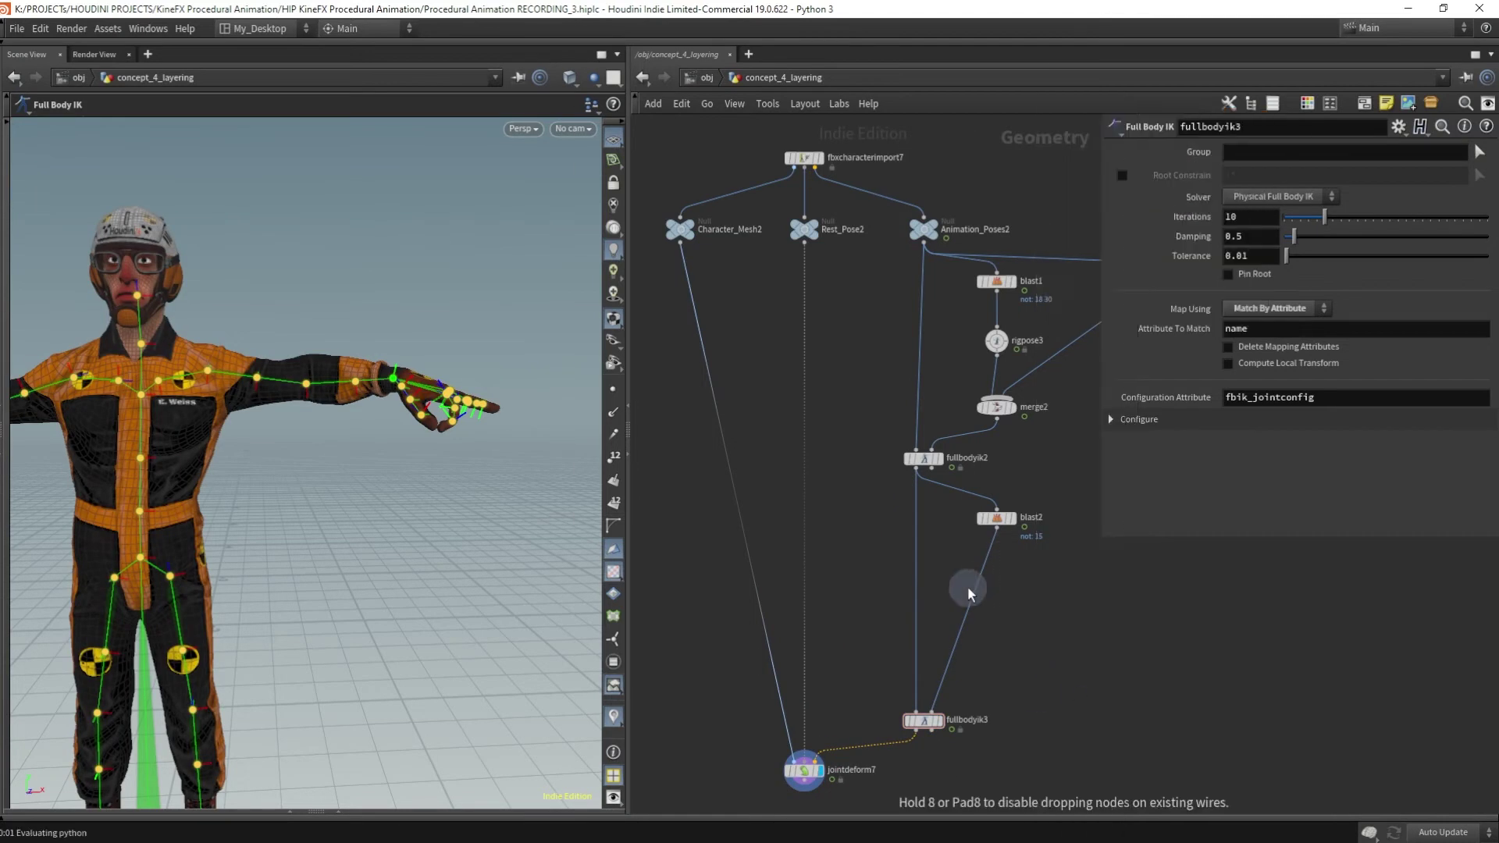
pyautogui.click(997, 582)
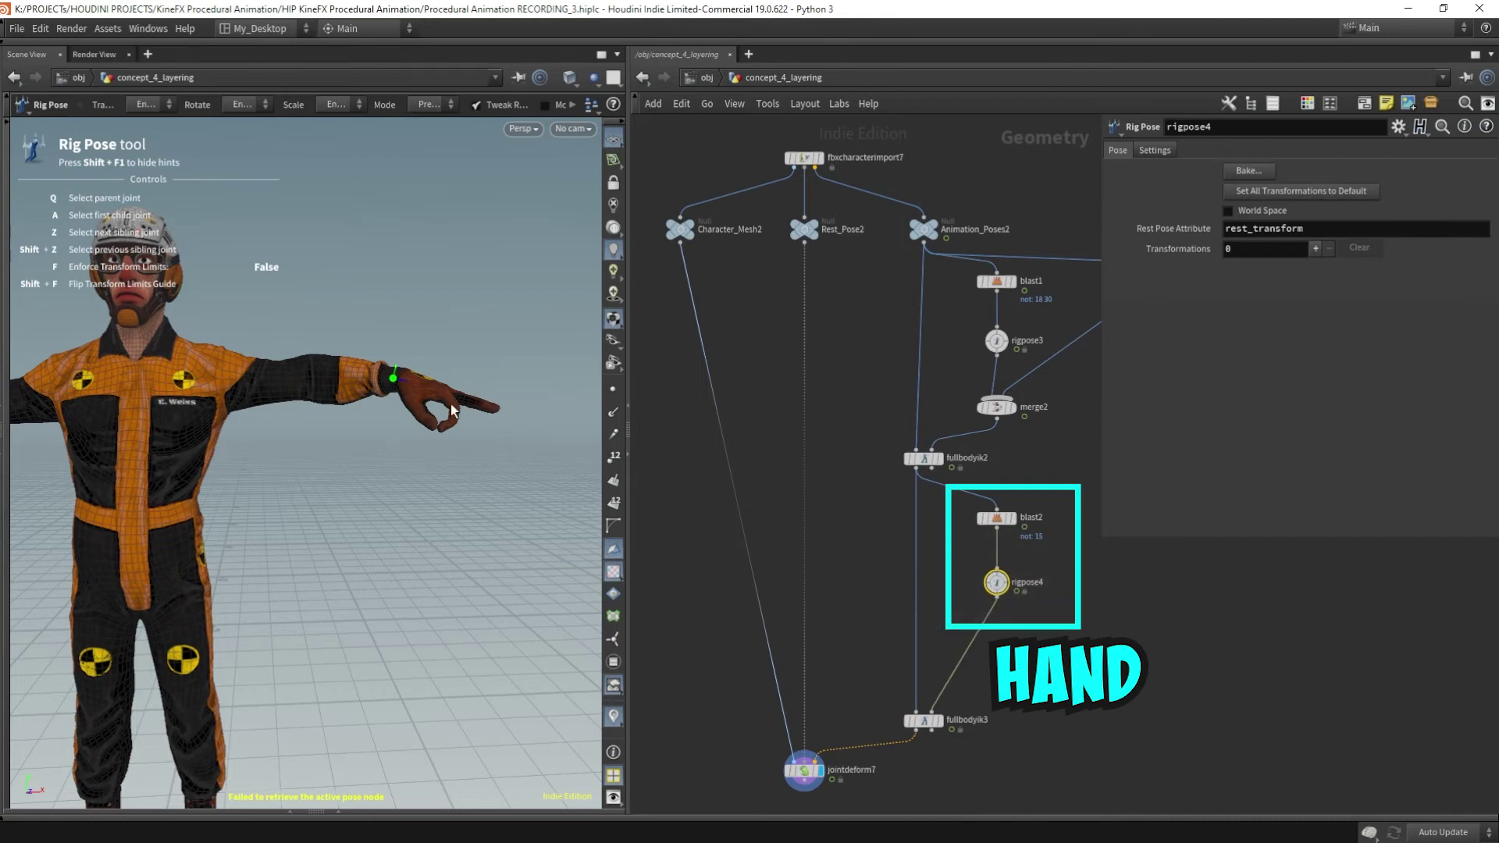
pyautogui.click(410, 385)
pyautogui.moveTo(410, 385)
pyautogui.mouseDown()
pyautogui.moveTo(434, 428)
pyautogui.moveTo(367, 239)
pyautogui.moveTo(422, 187)
pyautogui.moveTo(406, 258)
pyautogui.moveTo(468, 344)
pyautogui.moveTo(399, 393)
pyautogui.moveTo(385, 383)
pyautogui.mouseUp()
pyautogui.press('p')
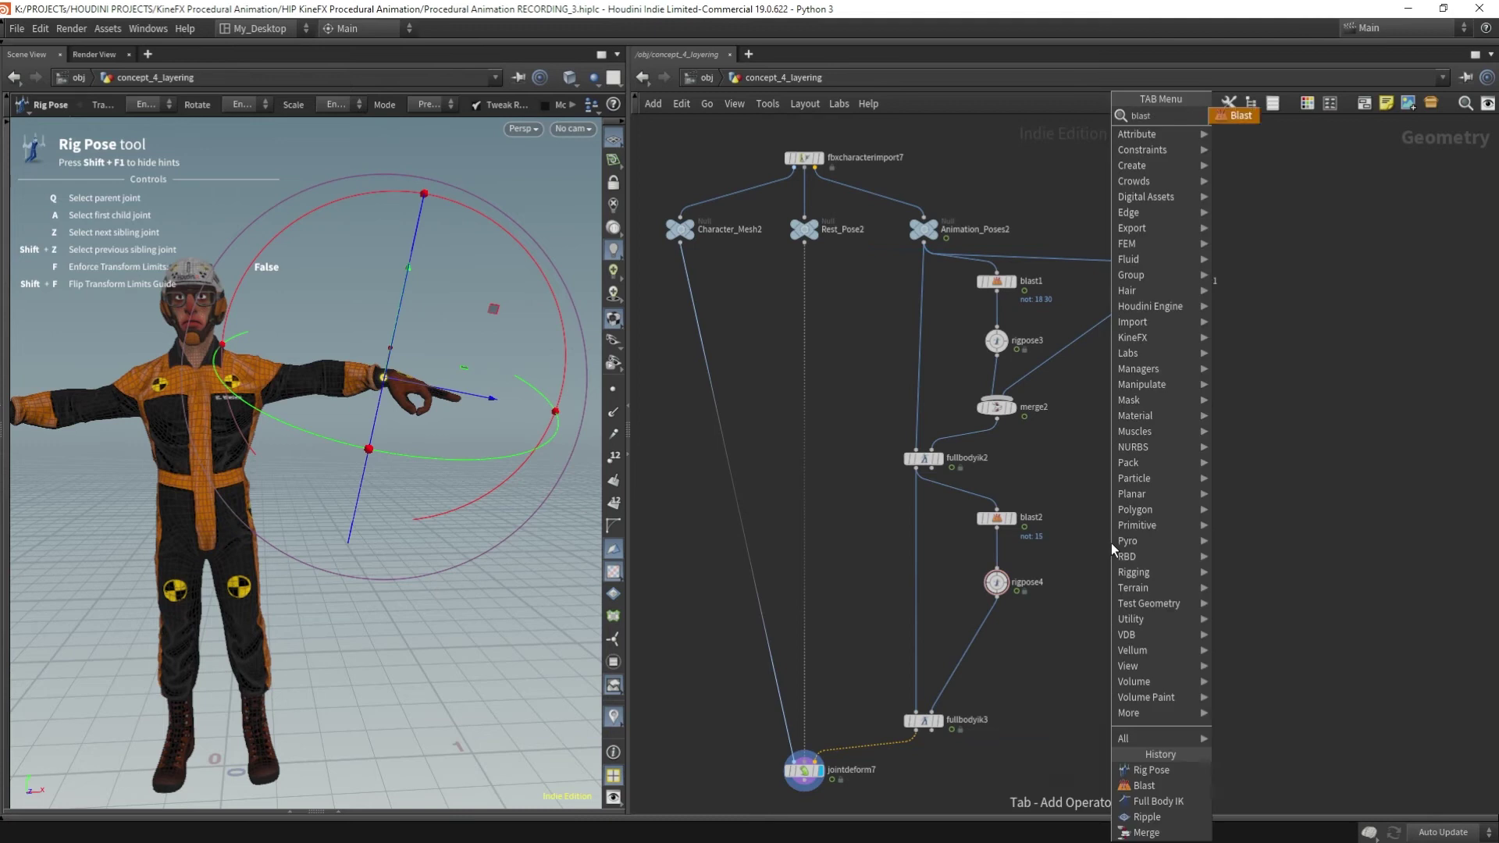
# Add another Blast fed by fullbodyik2, beside the hand Blast, set to Points with Delete Non Selected enabled.
pyautogui.write('blast')
pyautogui.press('Return')
pyautogui.click(1103, 517)
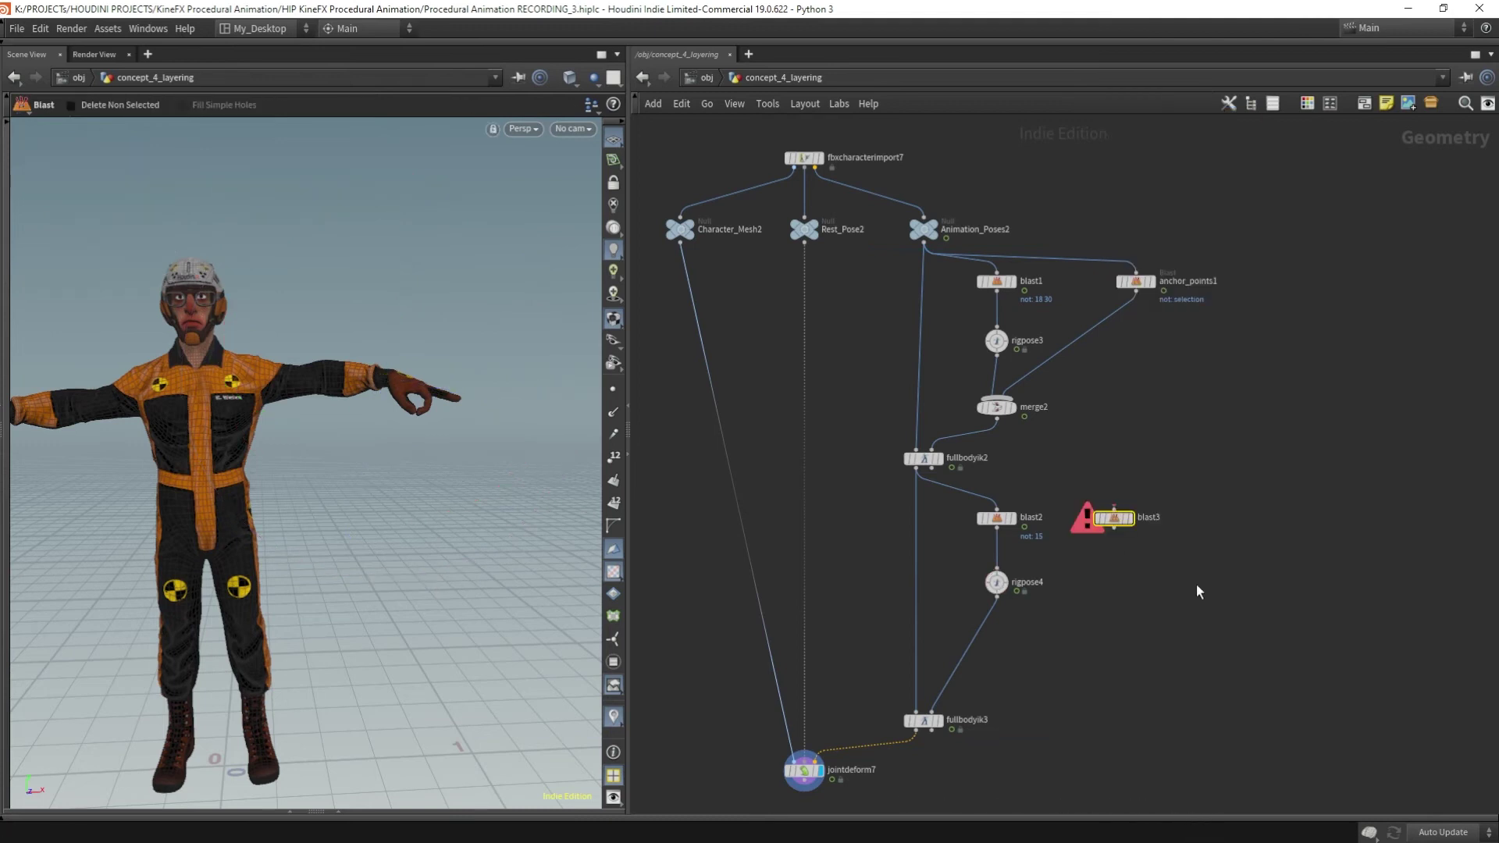
pyautogui.press('p')
pyautogui.click(1273, 173)
pyautogui.click(1256, 252)
pyautogui.moveTo(976, 508); pyautogui.dragTo(894, 488, button='middle')
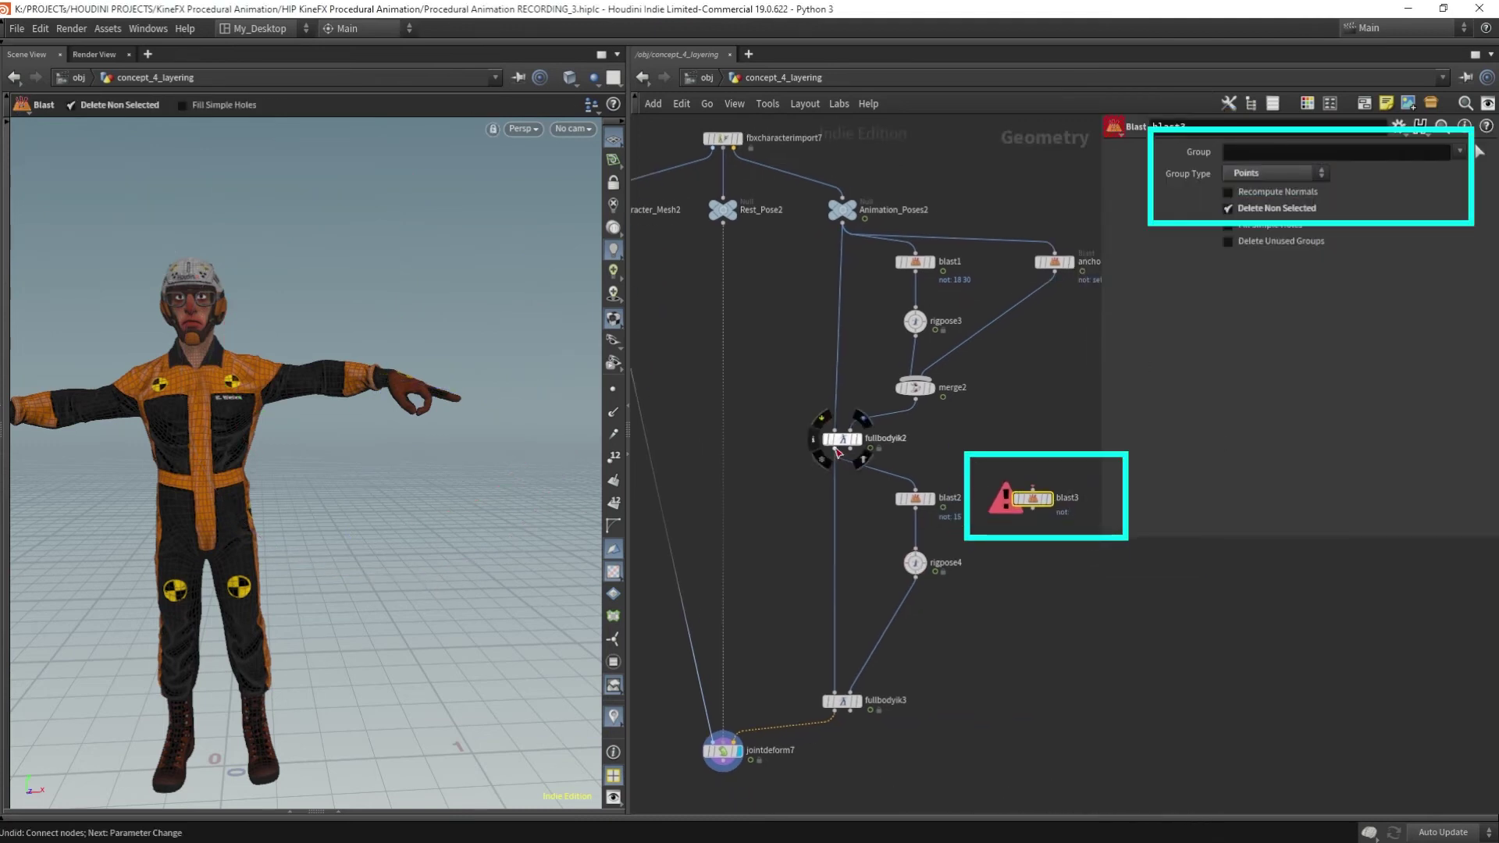
pyautogui.click(836, 448)
pyautogui.click(1032, 489)
# Pick the upper spine and both feet's joints, points 4-5, 10 and 57-58, as the Blast's group and rename it anchor_points2.
pyautogui.click(1048, 498)
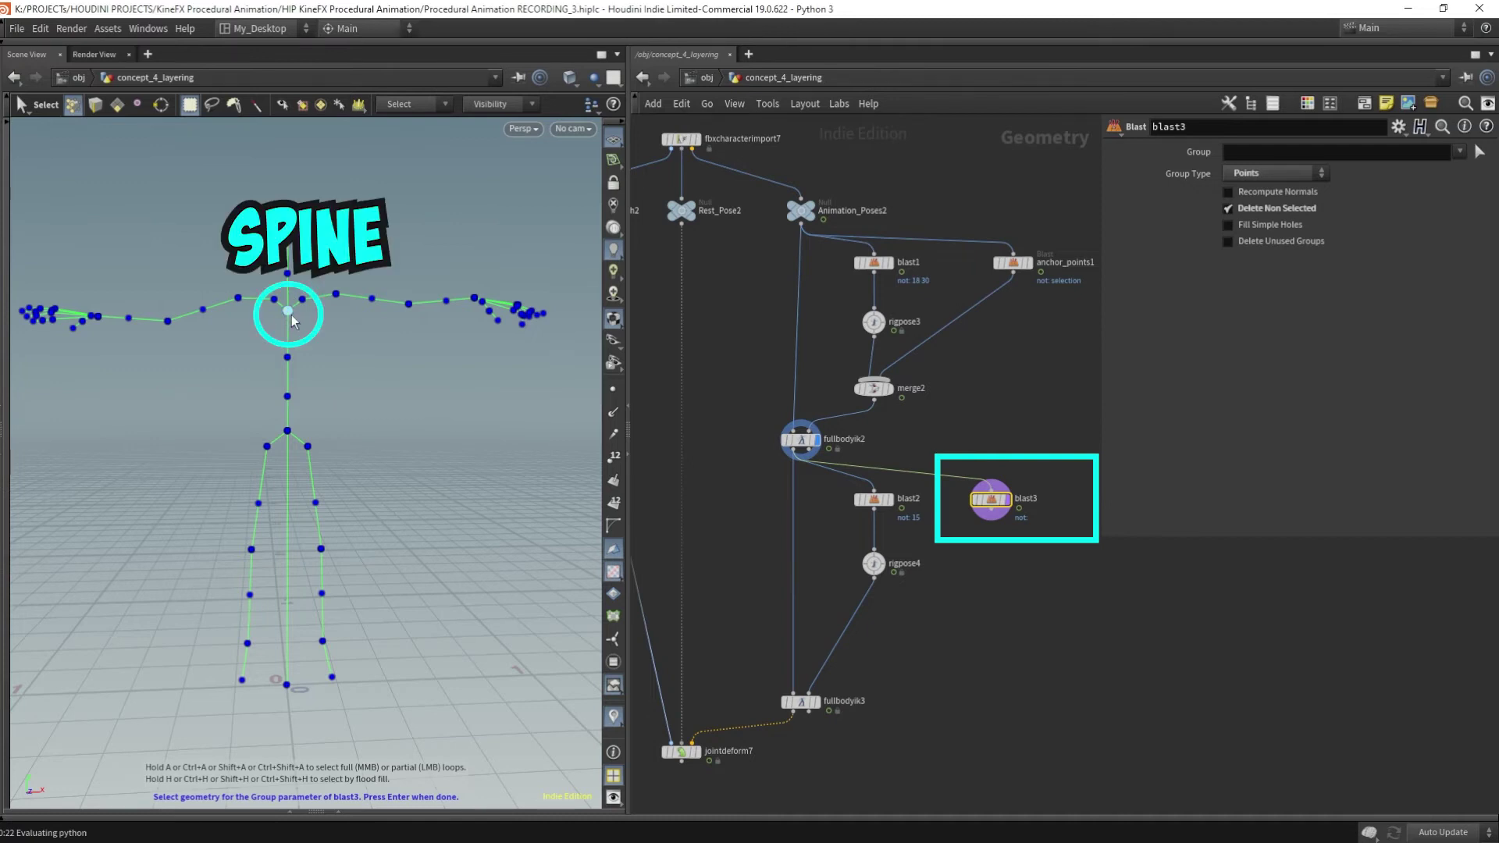
pyautogui.keyDown('shift'); pyautogui.moveTo(263, 633); pyautogui.dragTo(225, 690); pyautogui.keyUp('shift')
pyautogui.moveTo(345, 622)
pyautogui.keyDown('shift'); pyautogui.mouseDown()
pyautogui.moveTo(321, 639)
pyautogui.moveTo(310, 708)
pyautogui.mouseUp(); pyautogui.keyUp('shift')
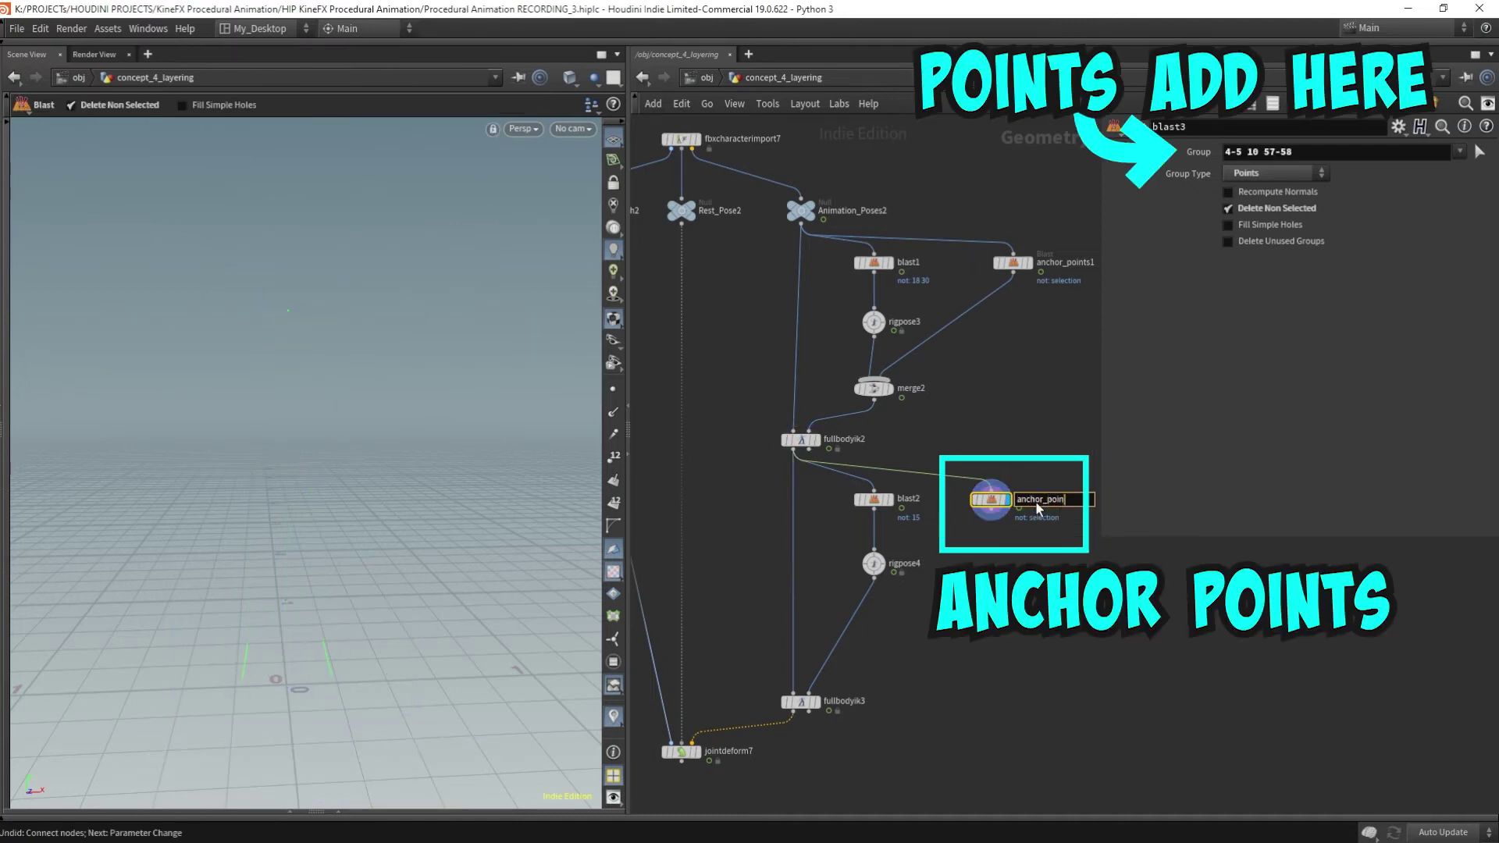
pyautogui.write('ts2')
pyautogui.press('Return')
# Merge rigpose4 with anchor_points2, wire the Merge into fullbodyik3's second input and align it beneath rigpose4.
pyautogui.moveTo(897, 608); pyautogui.dragTo(834, 547)
pyautogui.keyDown('shift'); pyautogui.moveTo(1032, 559); pyautogui.dragTo(981, 505); pyautogui.keyUp('shift')
pyautogui.click(991, 512)
pyautogui.keyDown('alt'); pyautogui.click(887, 668); pyautogui.keyUp('alt')
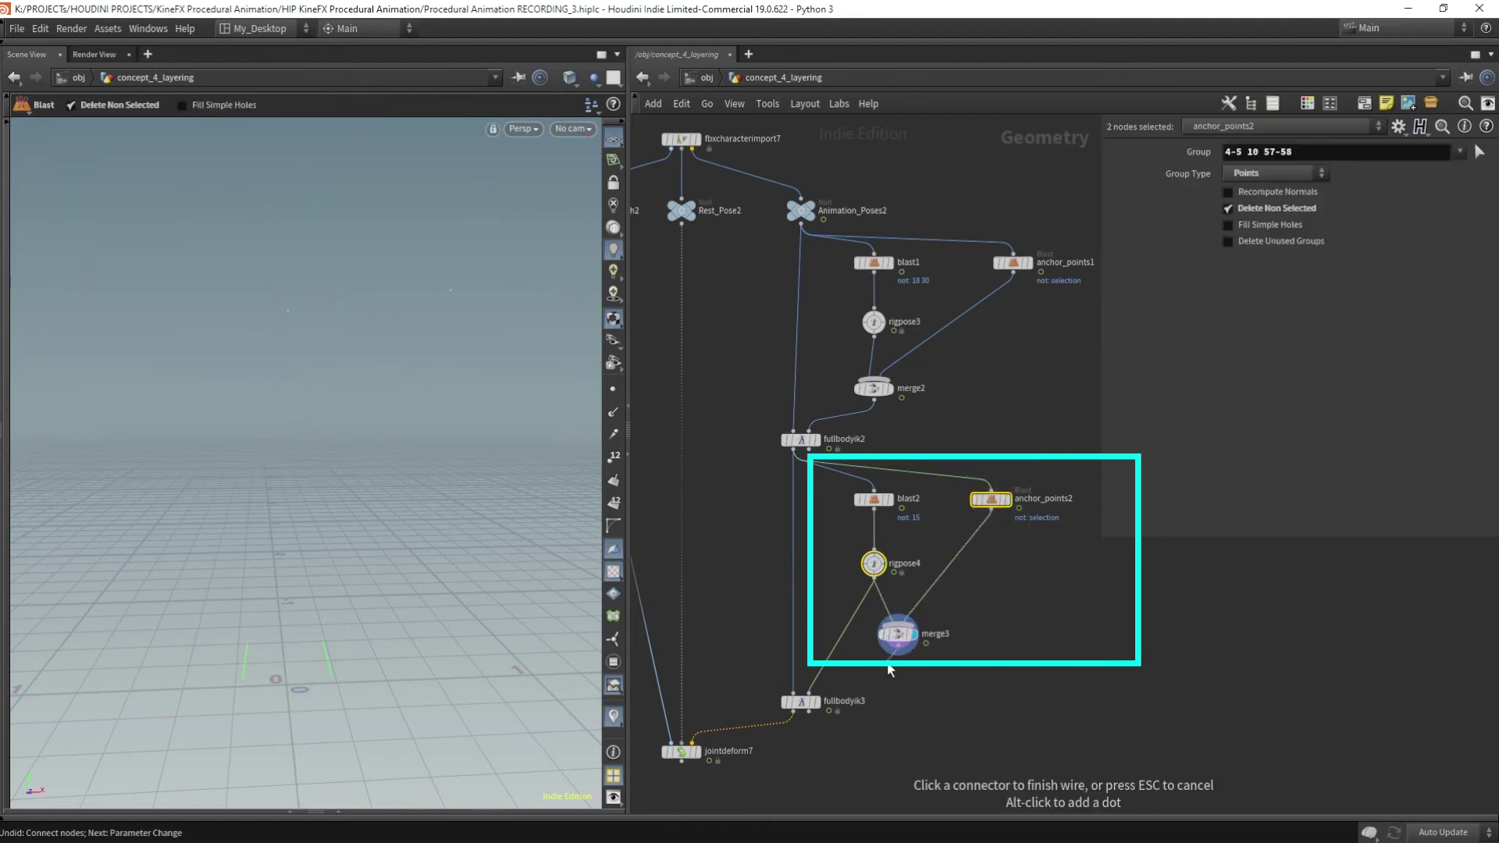
pyautogui.click(824, 682)
pyautogui.moveTo(885, 640); pyautogui.dragTo(871, 637)
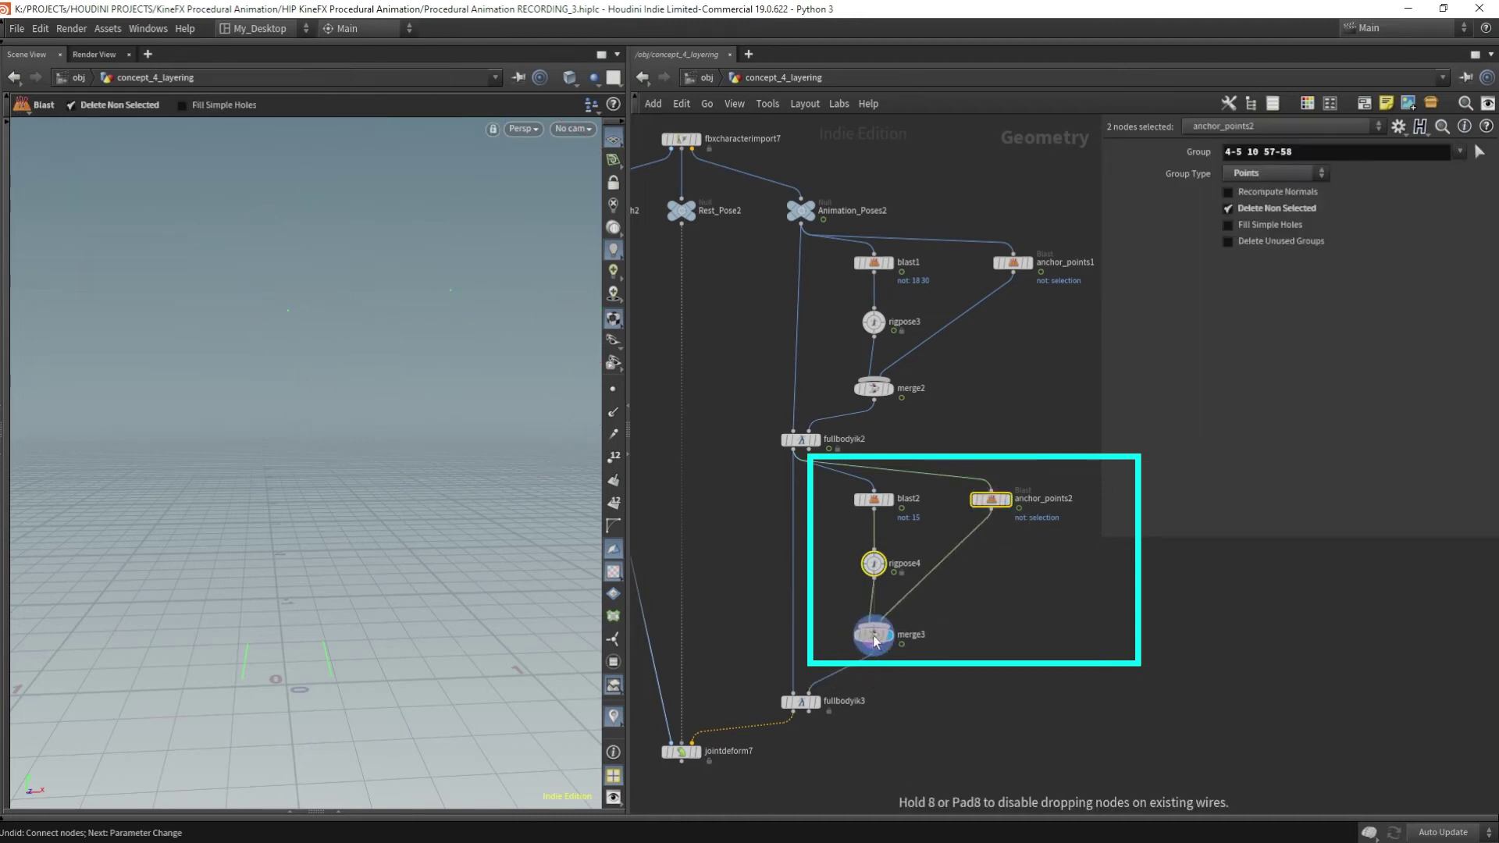
# Display jointdeform7 and move the hand_l joint in rigpose4 to a translation of about -0.021, -0.047, 0.036.
pyautogui.click(864, 702)
pyautogui.click(687, 758)
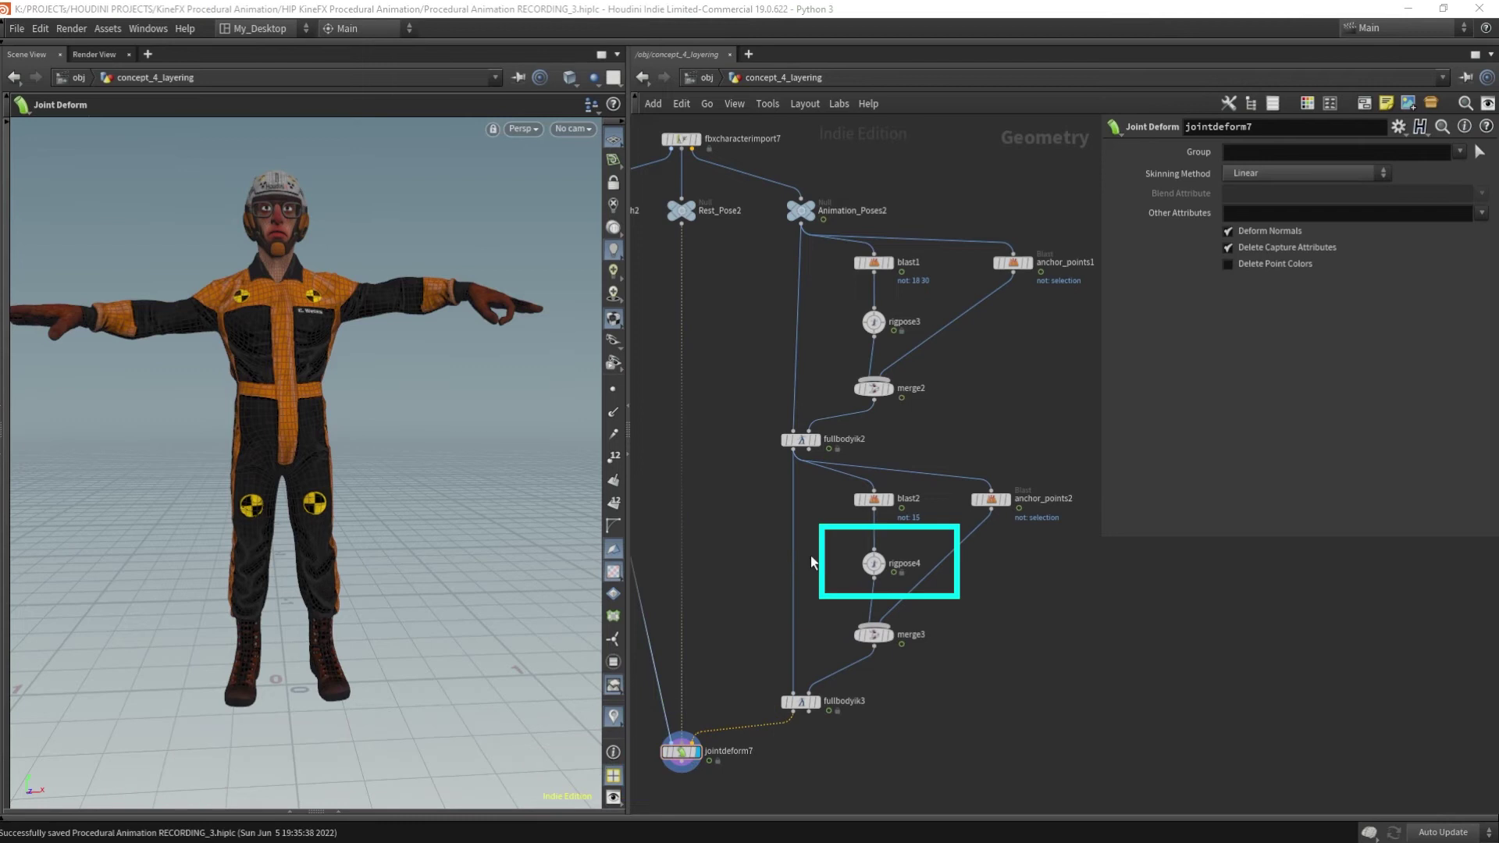
pyautogui.moveTo(812, 560); pyautogui.dragTo(952, 582)
pyautogui.moveTo(454, 295); pyautogui.dragTo(480, 313)
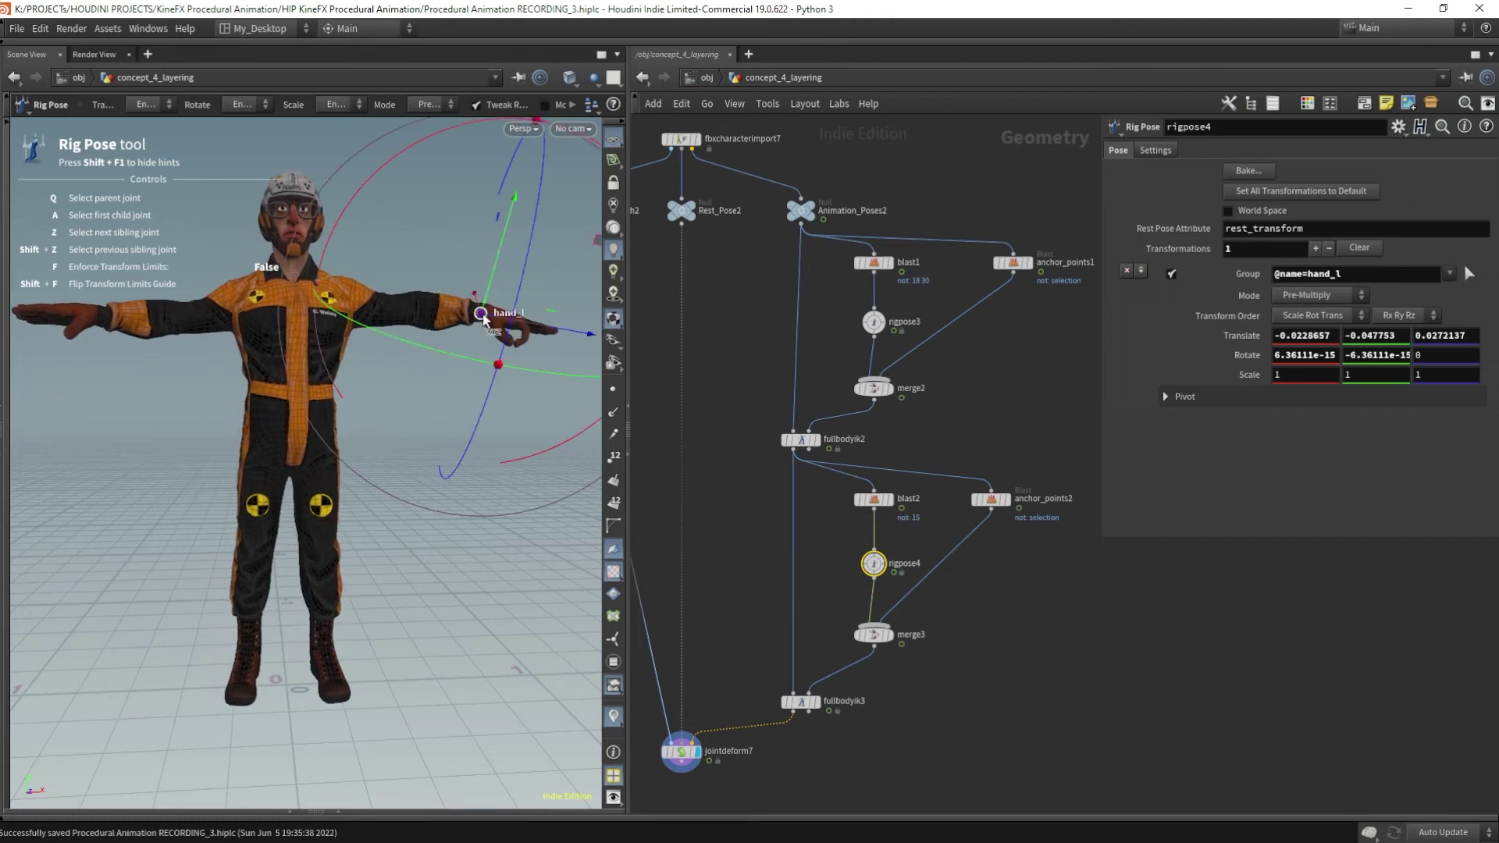
# Widen the viewport and bring hand_l in front of the chest, translated about -0.339, 0.006, -0.512 and rotated about -94.8, -40.5, 74.2 degrees.
pyautogui.moveTo(628, 248); pyautogui.dragTo(731, 262)
pyautogui.press('h')
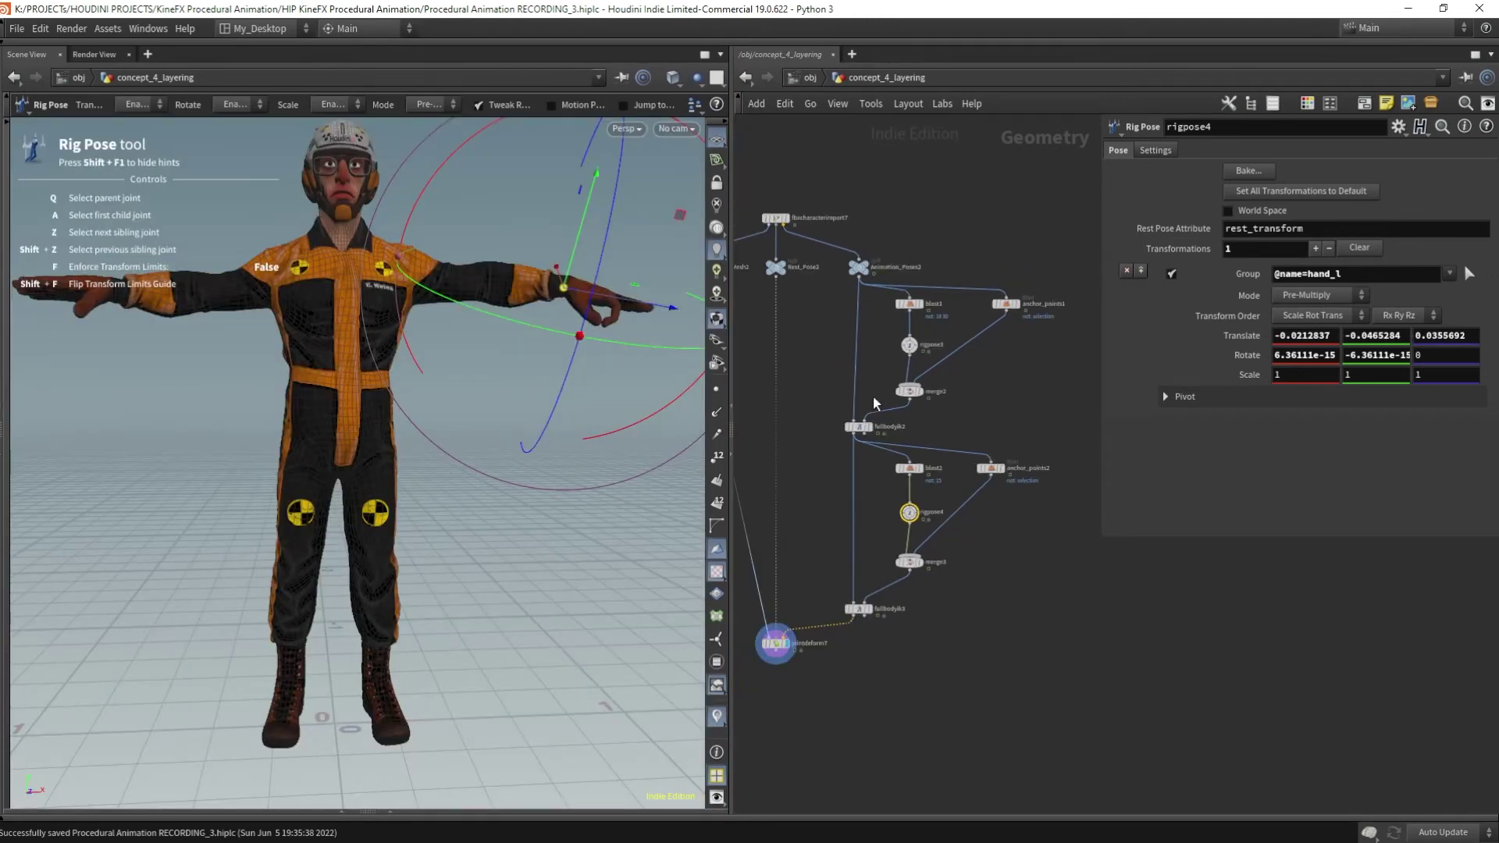
pyautogui.keyDown('alt'); pyautogui.moveTo(591, 274); pyautogui.dragTo(596, 418); pyautogui.keyUp('alt')
pyautogui.moveTo(540, 164); pyautogui.dragTo(654, 382)
pyautogui.moveTo(570, 349); pyautogui.dragTo(383, 428)
pyautogui.keyDown('alt'); pyautogui.moveTo(500, 382); pyautogui.dragTo(502, 312); pyautogui.keyUp('alt')
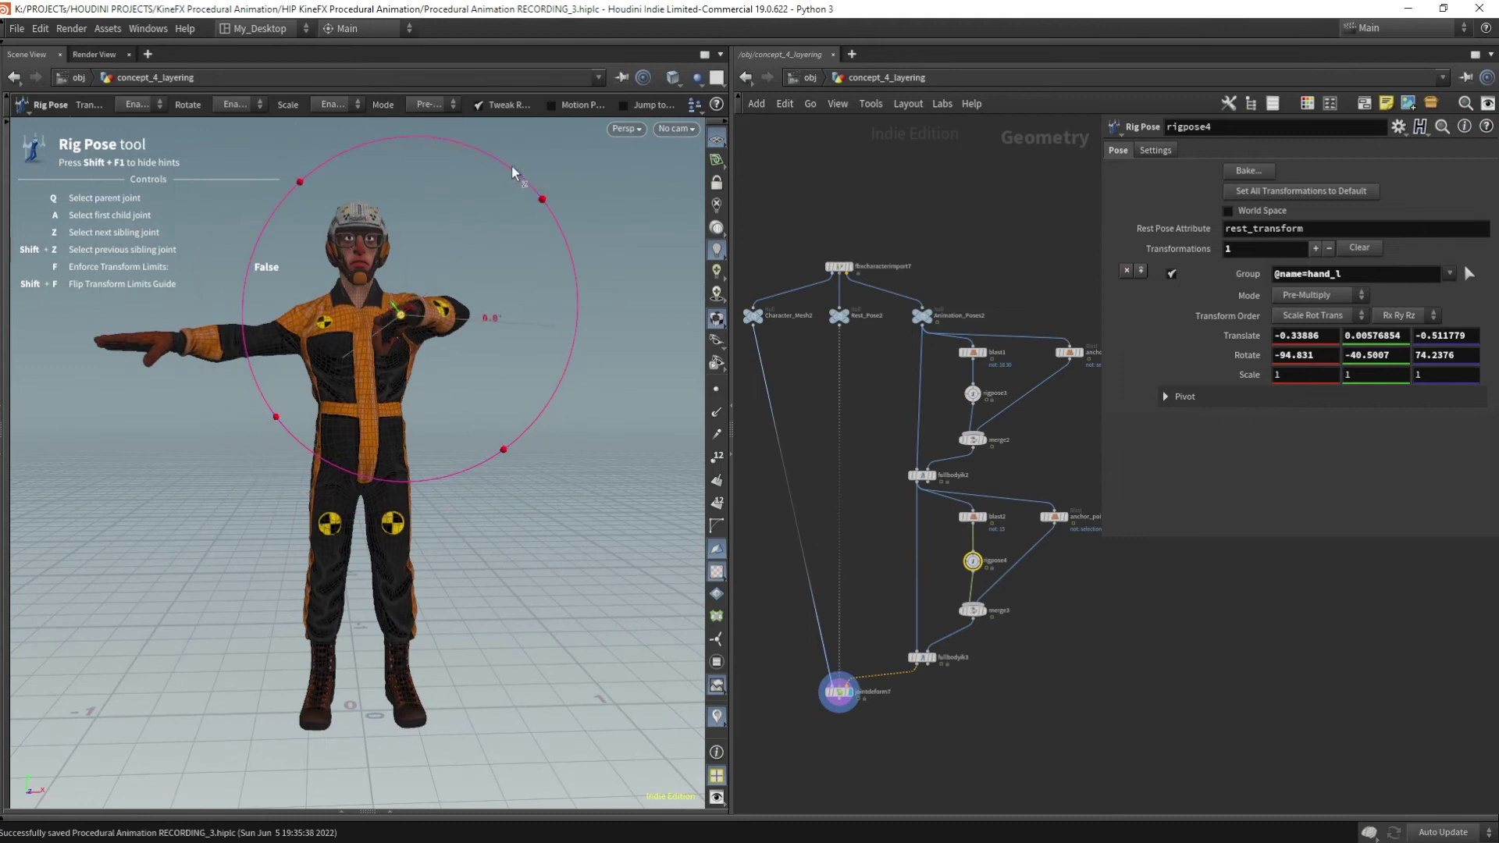
# Raise hand_l so its ring of fingers frames the eye, translated about -0.260, 0.121, -0.473 and rotated about -213.6, -51.8, 171.6 degrees.
pyautogui.moveTo(513, 166); pyautogui.dragTo(559, 362)
pyautogui.moveTo(447, 185); pyautogui.dragTo(492, 165)
pyautogui.moveTo(434, 256); pyautogui.dragTo(517, 312)
pyautogui.keyDown('alt'); pyautogui.moveTo(411, 408); pyautogui.dragTo(413, 279); pyautogui.keyUp('alt')
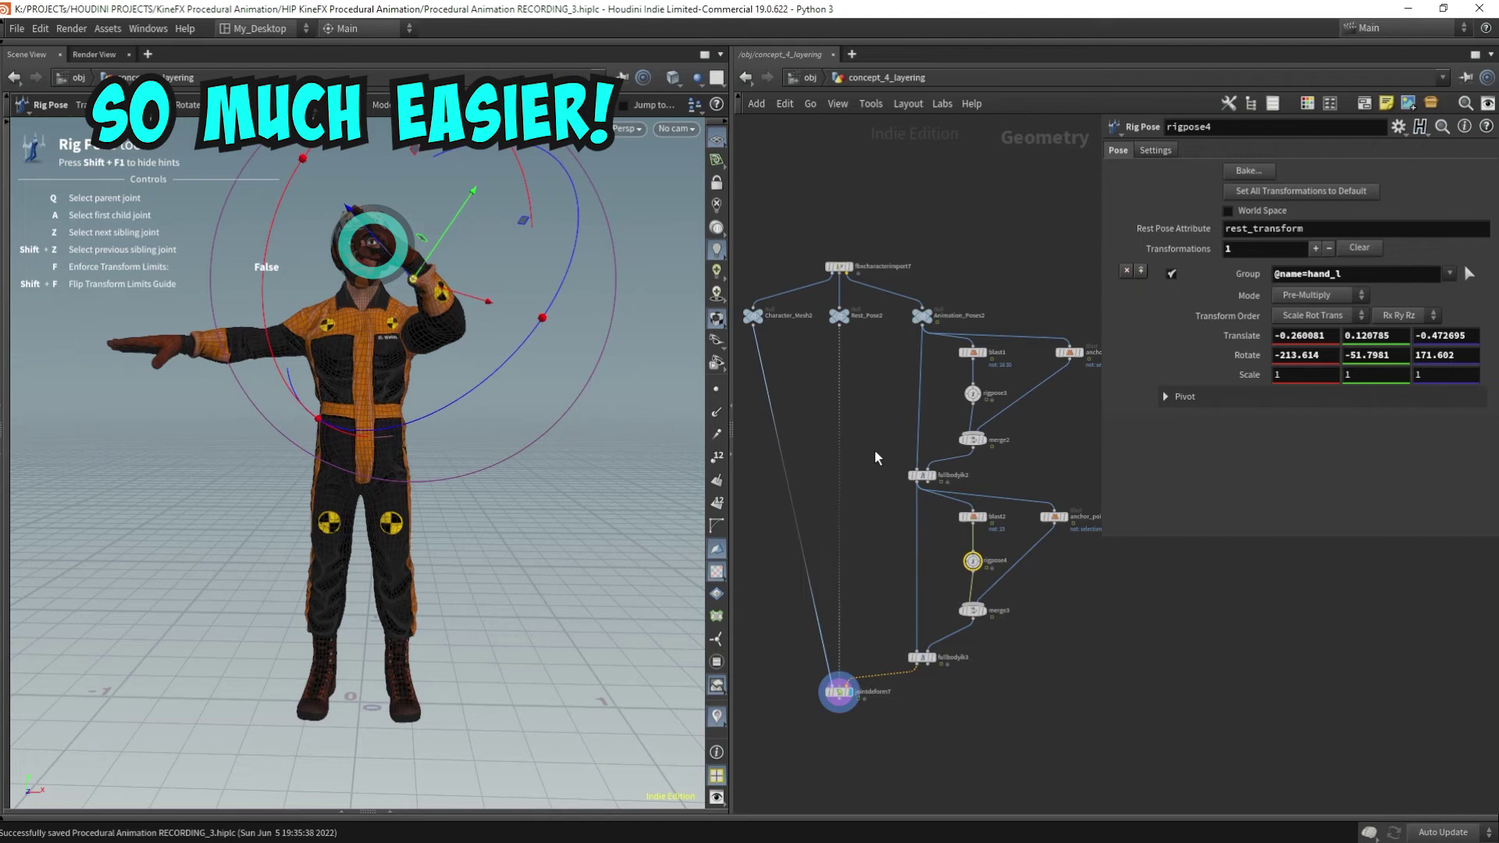
# Check the finger pose up close and turn hand_l in front of the face to a rotation of about -201.8, -46.2, 126.2 degrees.
pyautogui.keyDown('alt'); pyautogui.scroll(6, 361, 239); pyautogui.keyUp('alt')
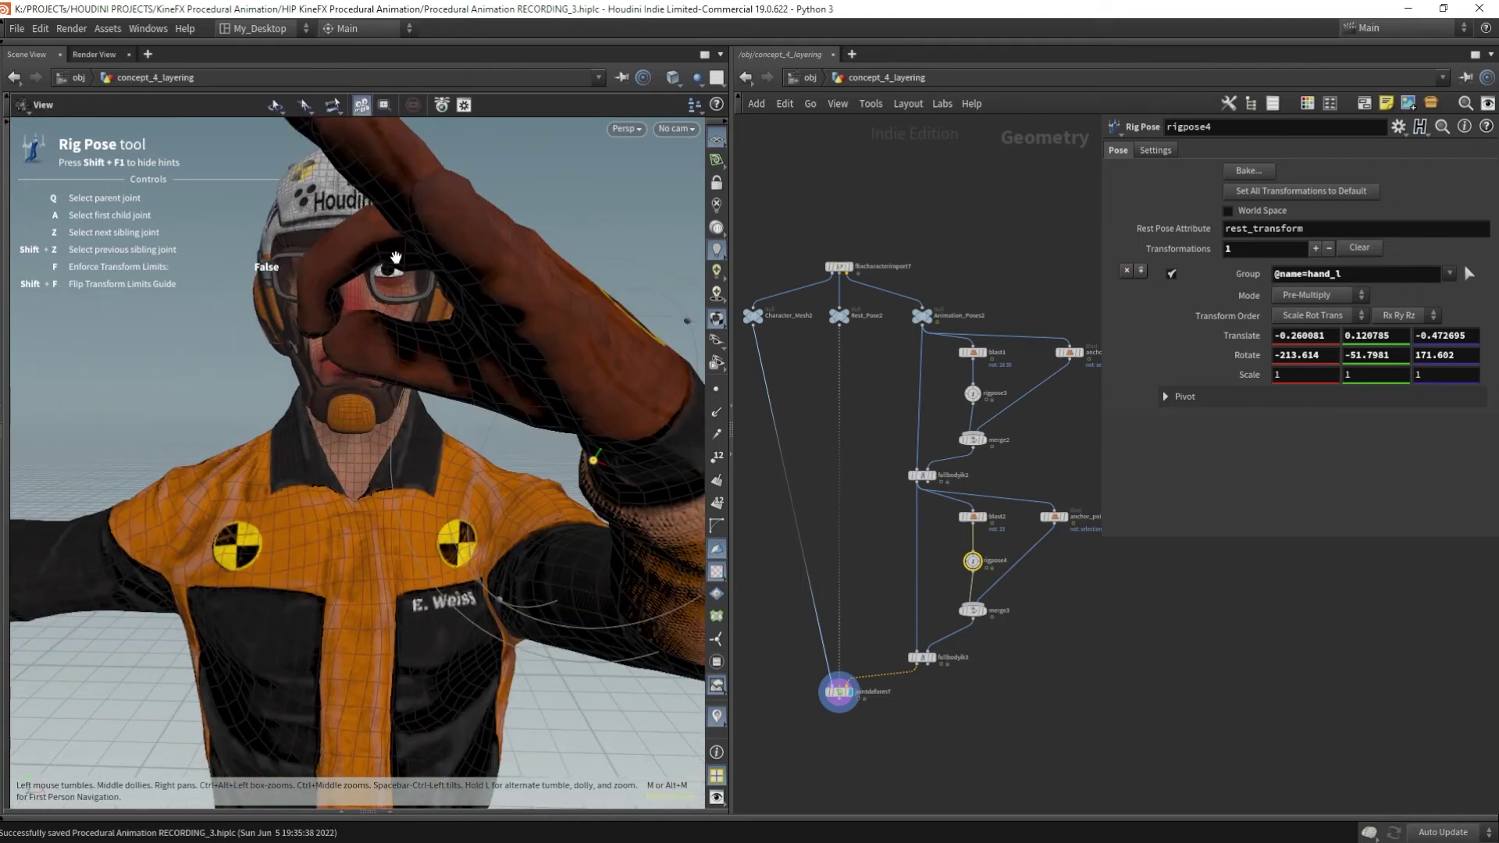
pyautogui.keyDown('alt'); pyautogui.scroll(-1, 404, 255); pyautogui.keyUp('alt')
pyautogui.moveTo(404, 255); pyautogui.dragTo(613, 285)
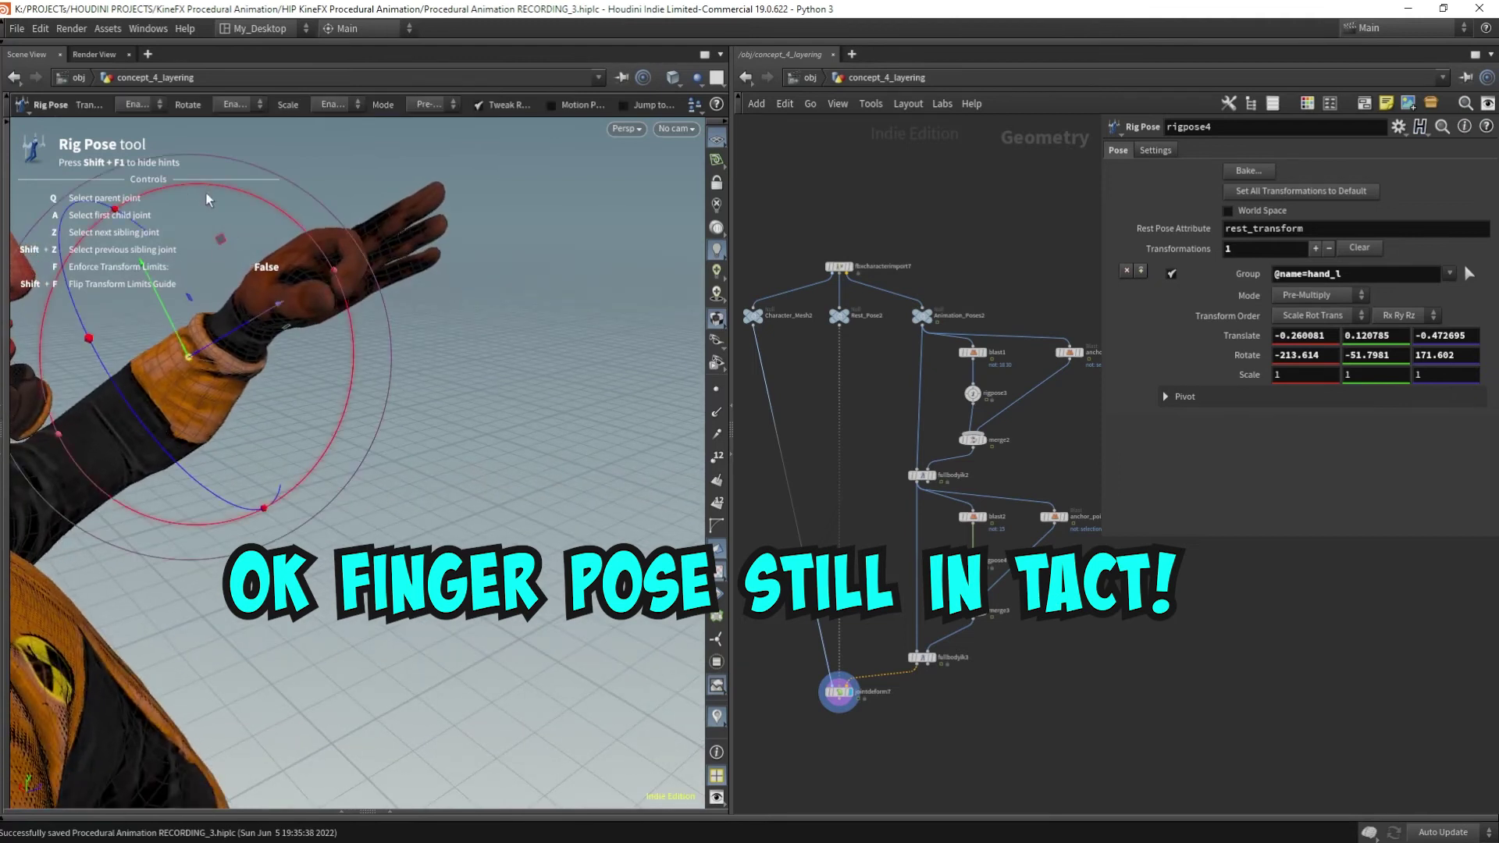
pyautogui.moveTo(246, 202); pyautogui.dragTo(441, 235)
pyautogui.moveTo(445, 172); pyautogui.dragTo(406, 298)
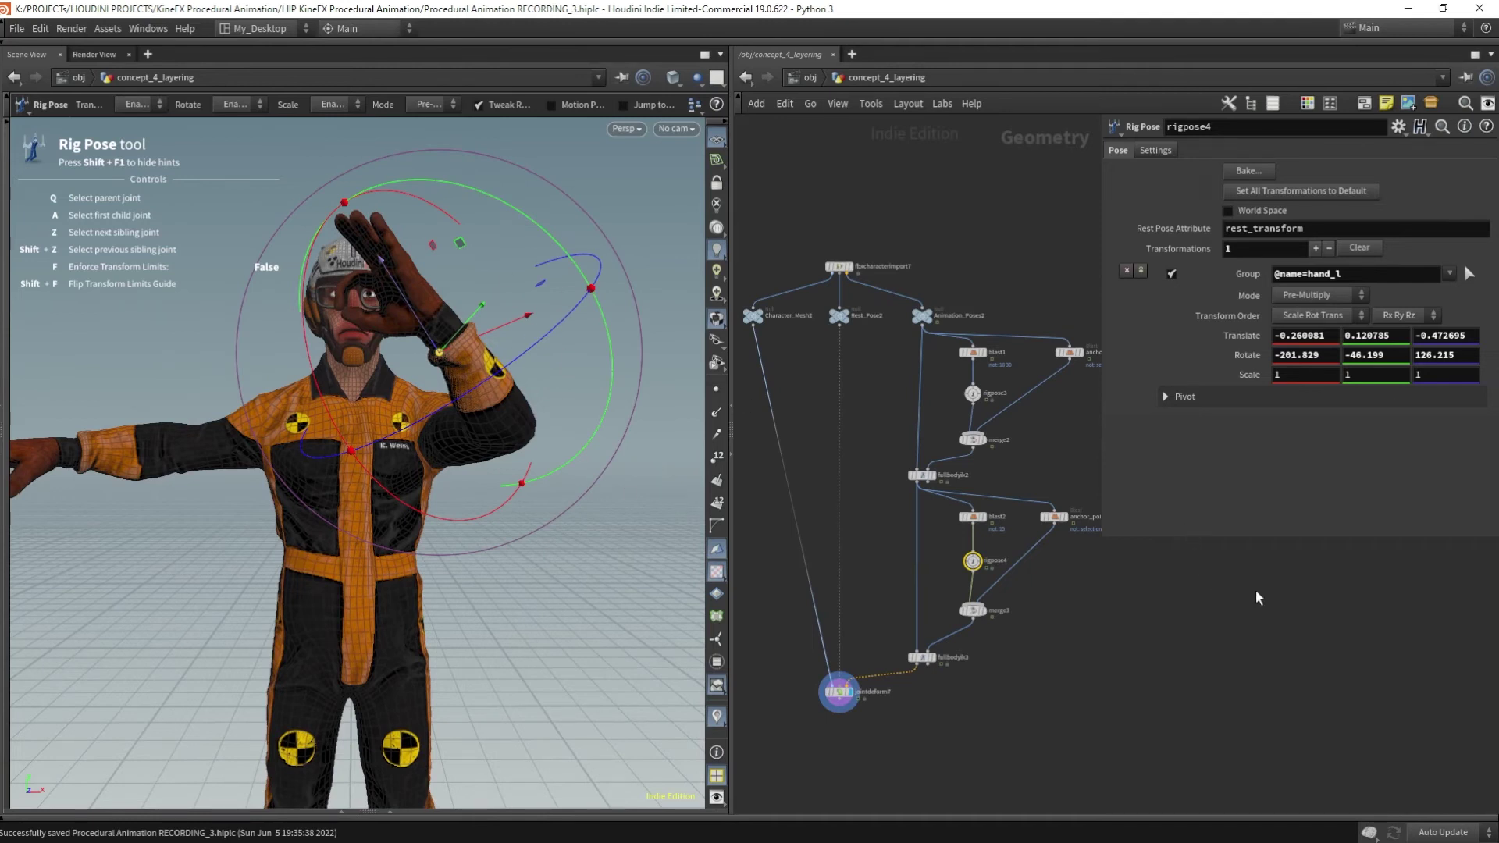
# Hide the node parameters overlaying the network so both IK layers are unobstructed.
pyautogui.press('p')
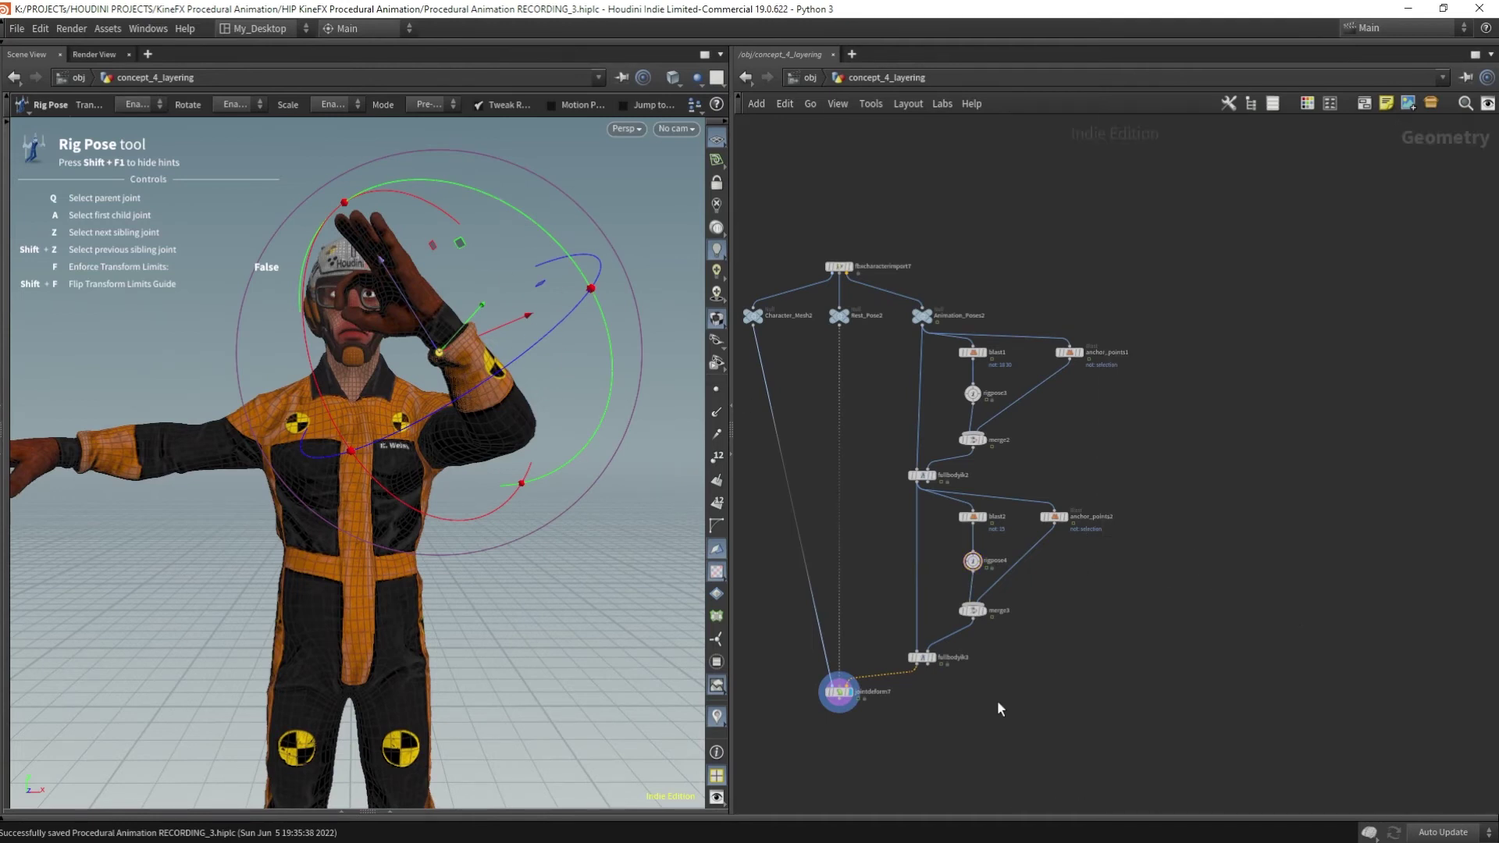
pyautogui.moveTo(1039, 671); pyautogui.dragTo(1125, 673, button='middle')
pyautogui.scroll(2, 1108, 635)
pyautogui.scroll(-1, 1107, 634)
pyautogui.moveTo(1163, 624); pyautogui.dragTo(1172, 646, button='middle')
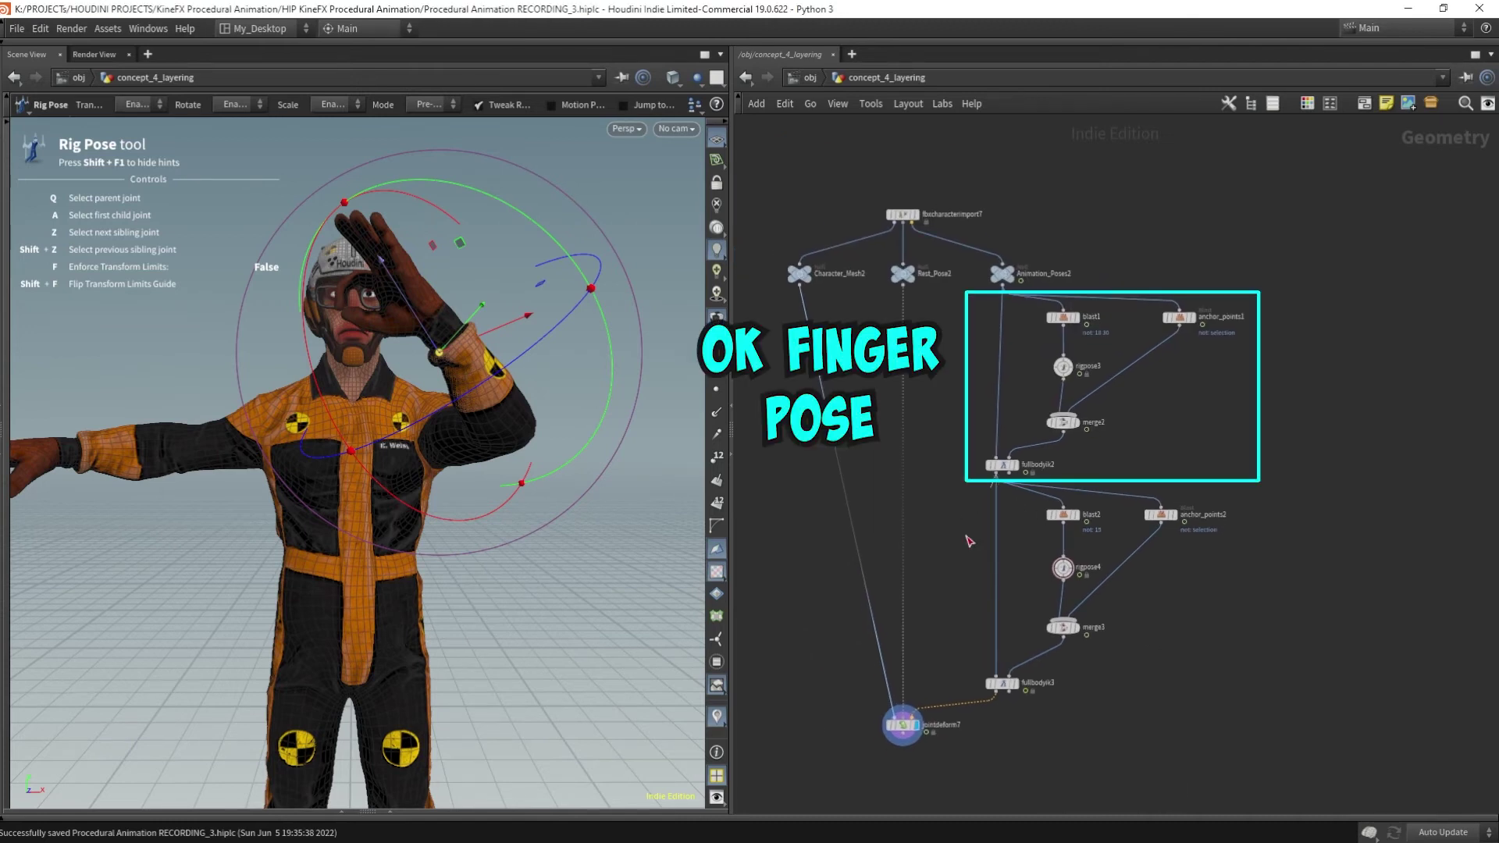
# Wire fullbodyik2 directly into jointdeform7's animated pose input and bypass the nodes of the second IK layer.
pyautogui.moveTo(997, 473); pyautogui.dragTo(924, 719)
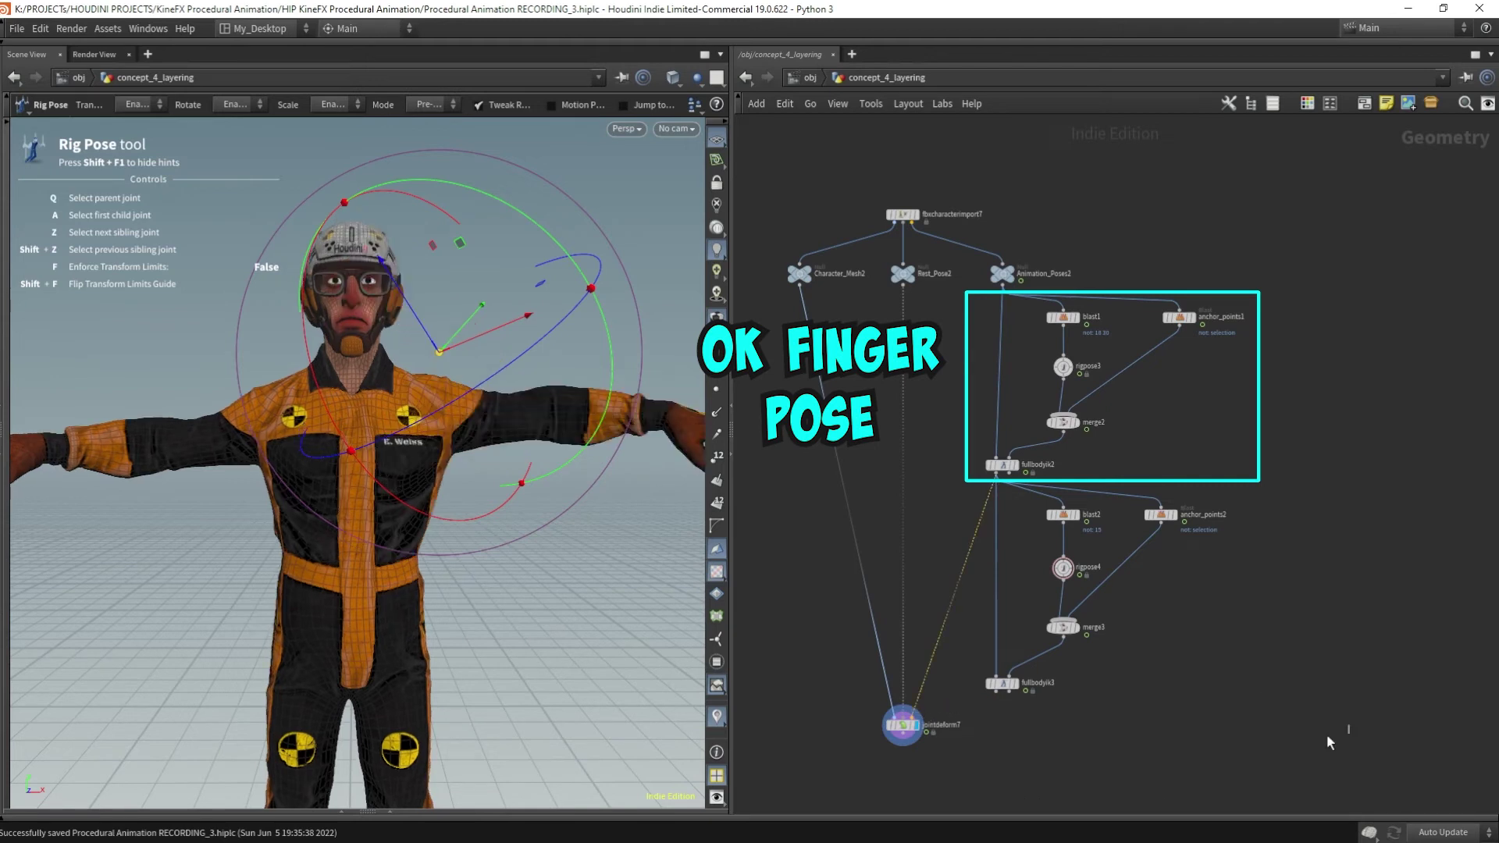
pyautogui.moveTo(1330, 738); pyautogui.dragTo(982, 497)
pyautogui.click(1050, 514)
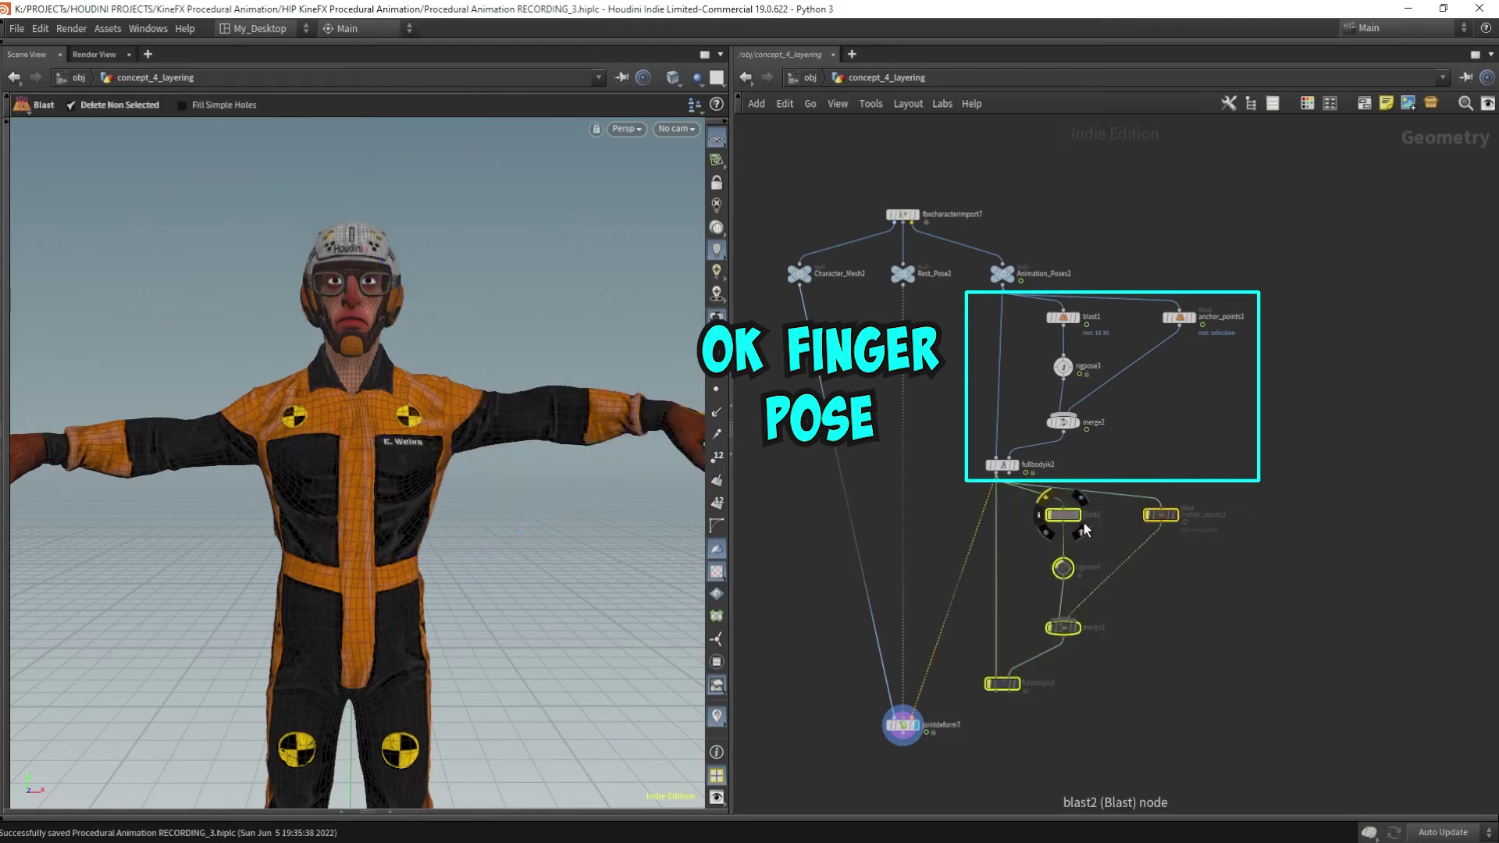
pyautogui.click(1326, 545)
pyautogui.scroll(-3, 624, 492)
pyautogui.keyDown('alt'); pyautogui.moveTo(609, 468); pyautogui.dragTo(545, 371); pyautogui.keyUp('alt')
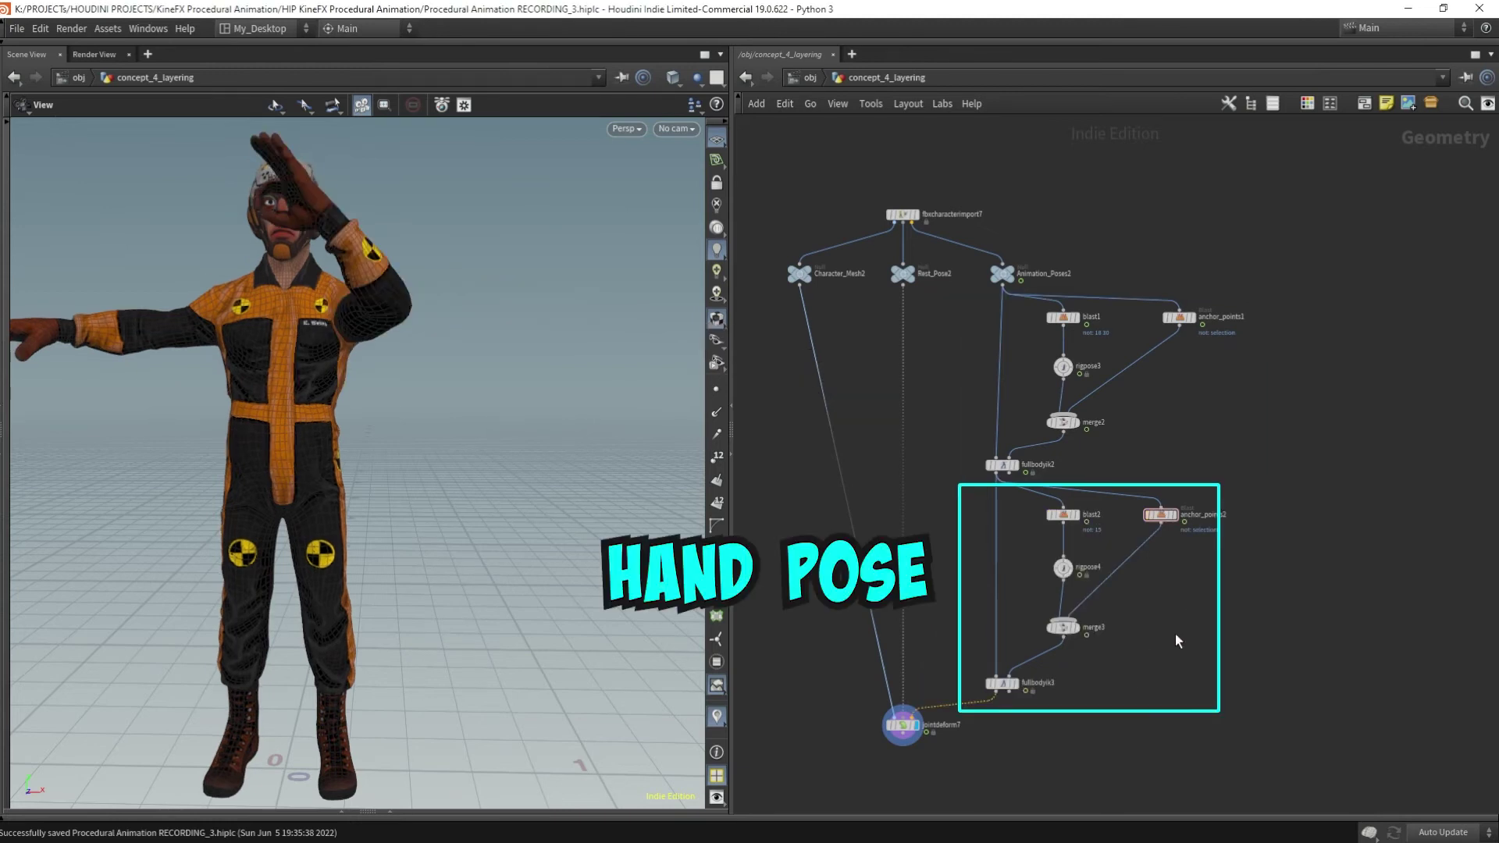
pyautogui.scroll(1, 416, 270)
pyautogui.moveTo(422, 271); pyautogui.dragTo(375, 380, button='right')
pyautogui.moveTo(399, 359); pyautogui.dragTo(388, 370)
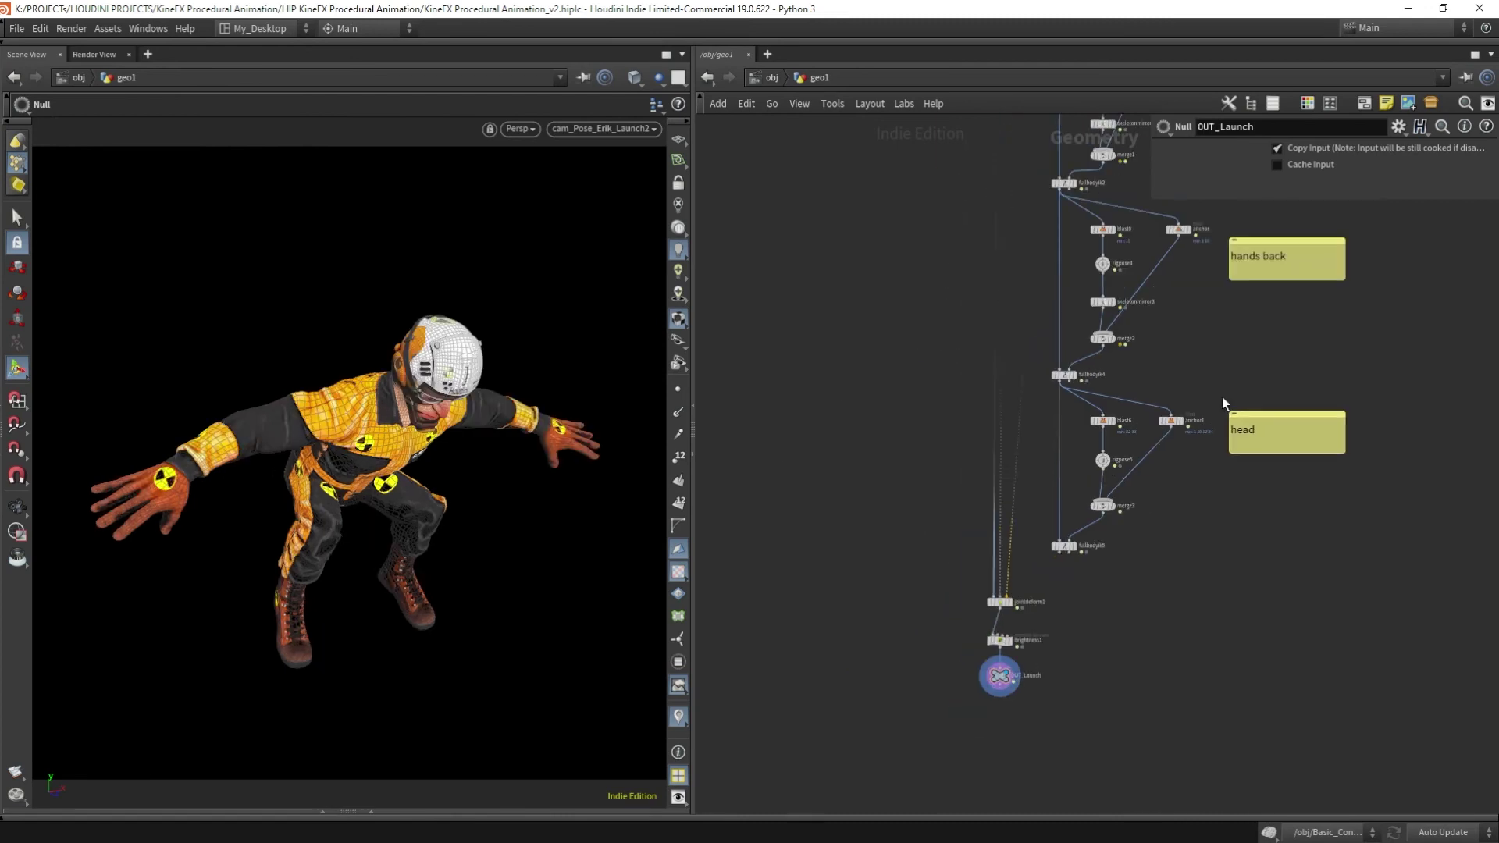
# Connect the head layer's Full Body IK output to the animated pose input of the Joint Deform feeding OUT_Launch.
pyautogui.scroll(-3, 1221, 396)
pyautogui.click(993, 478)
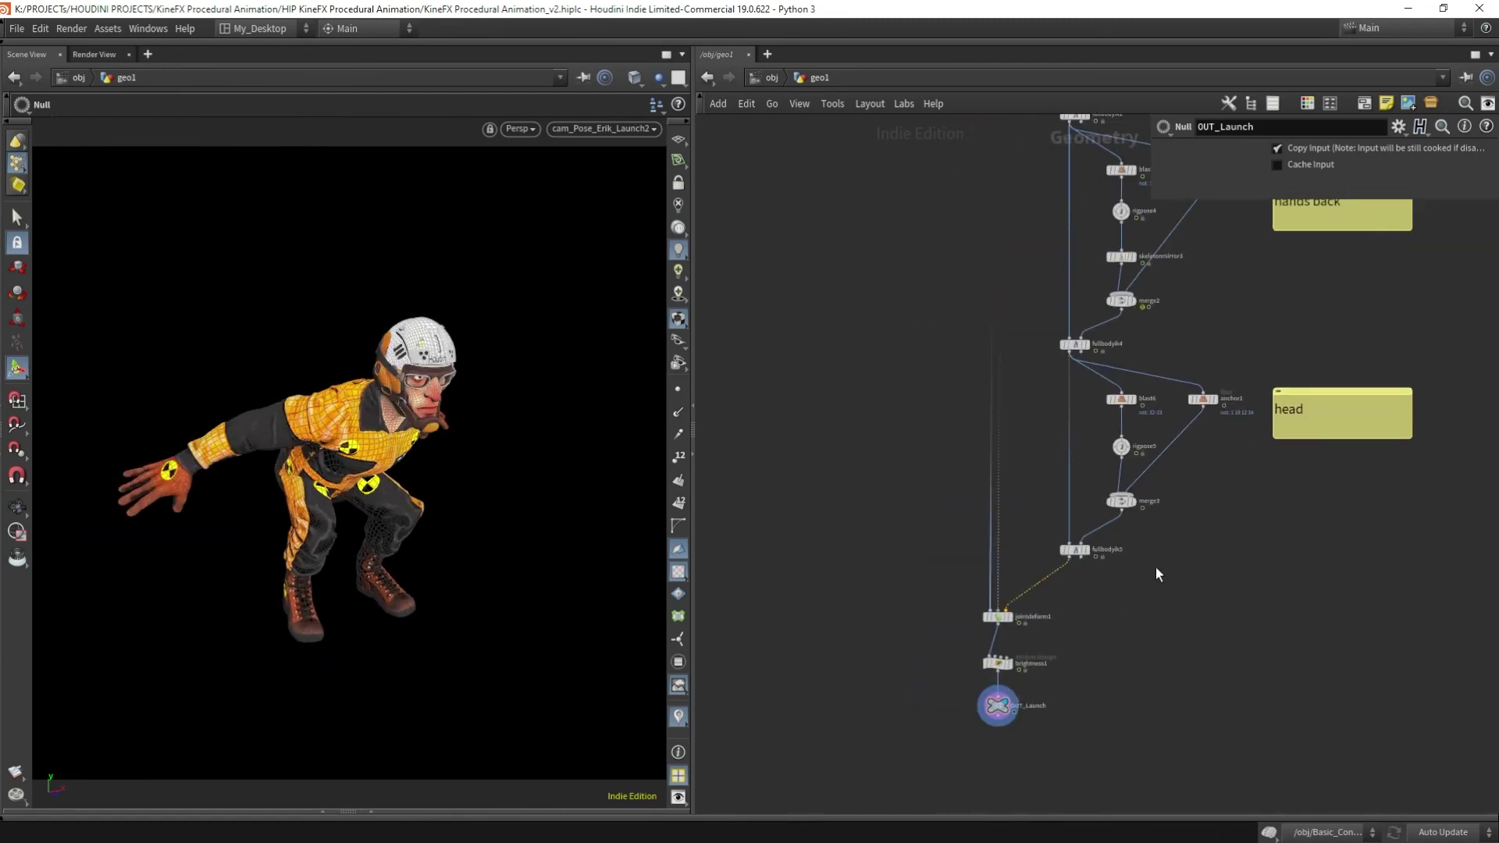
pyautogui.scroll(-5, 1046, 387)
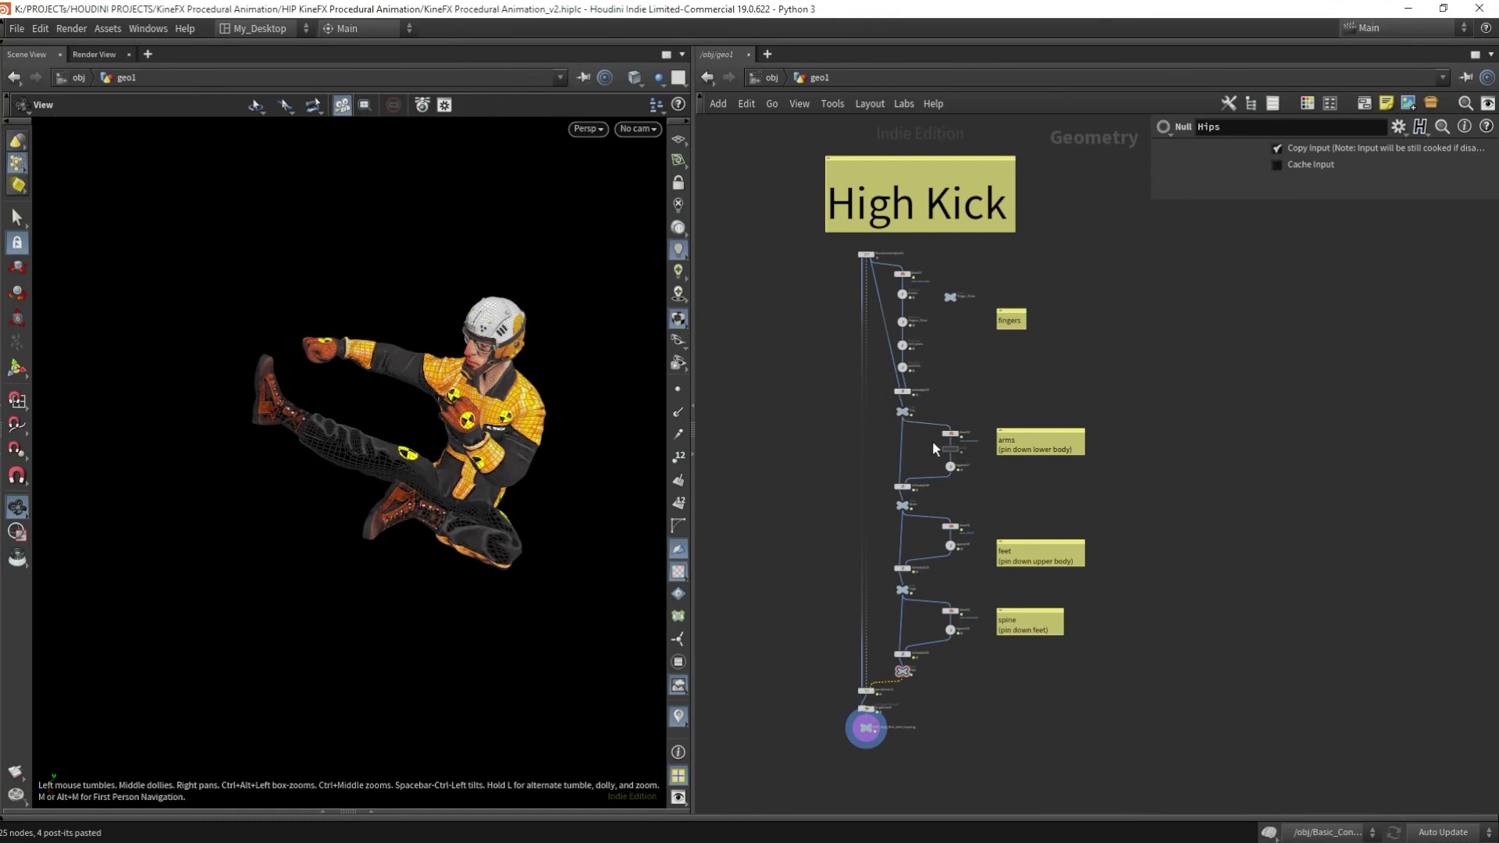
# Wire the Fist null of the High Kick network into jointdeform3's animated pose input and view the character from the front.
pyautogui.scroll(3, 926, 424)
pyautogui.click(884, 418)
pyautogui.scroll(-2, 883, 422)
pyautogui.moveTo(861, 682); pyautogui.dragTo(866, 570, button='middle')
pyautogui.click(851, 631)
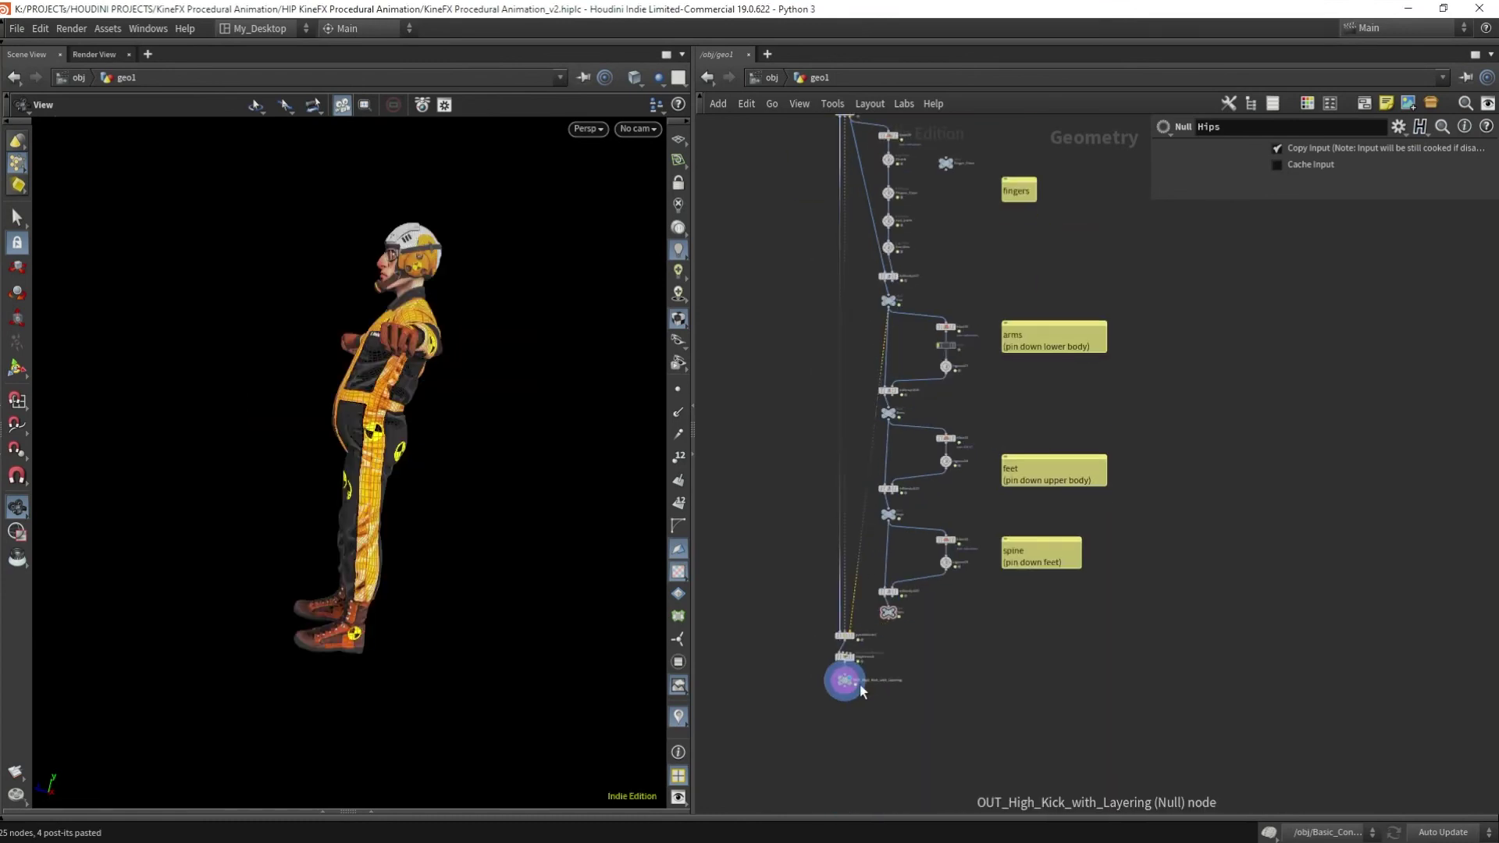
pyautogui.moveTo(398, 422); pyautogui.dragTo(433, 365)
pyautogui.scroll(3, 892, 423)
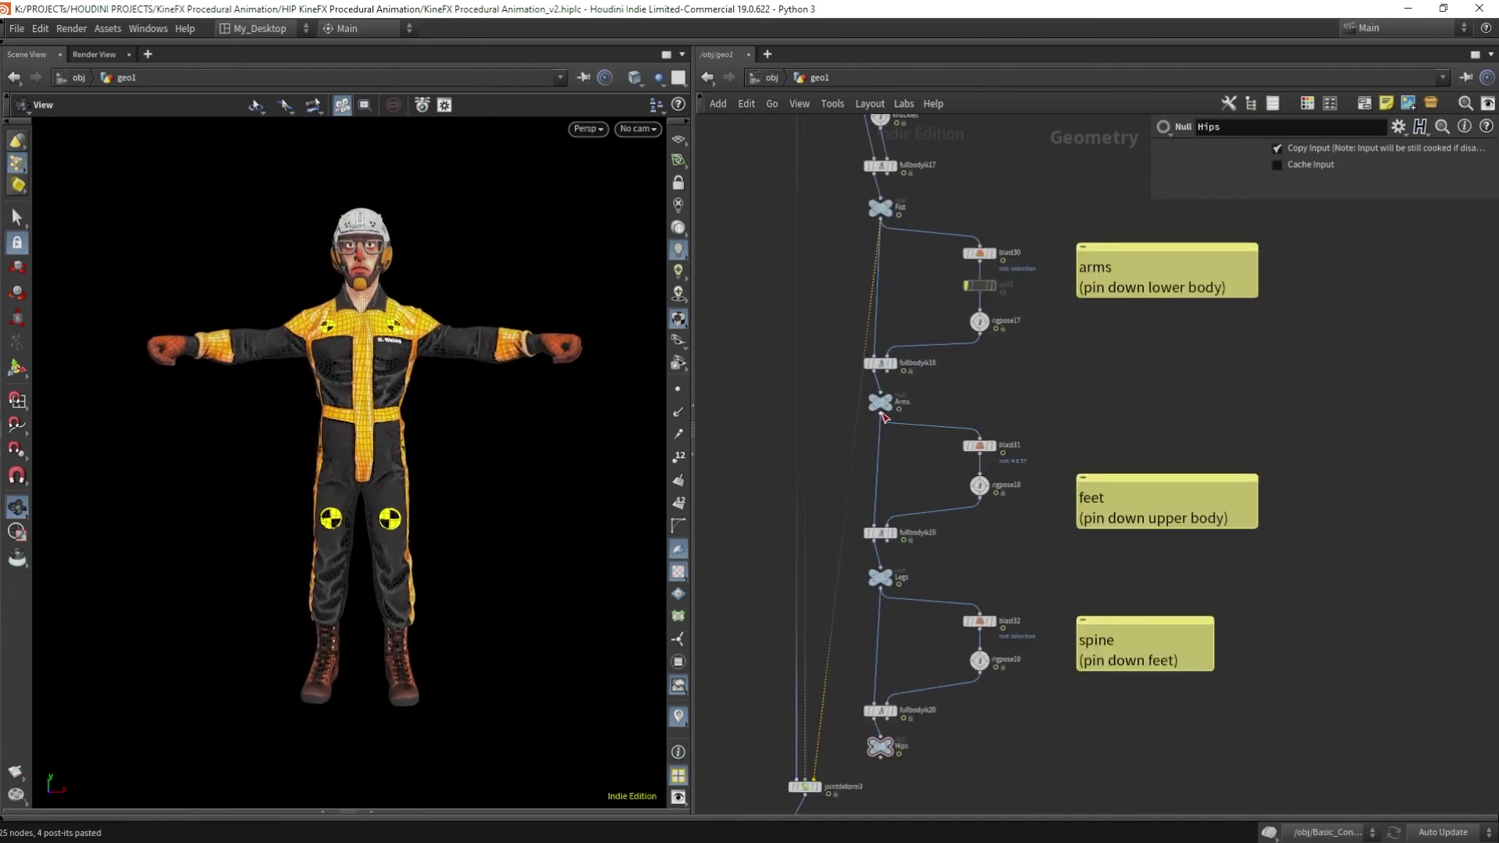
# Wire the Arms null into jointdeform3's animated pose input and view the character from the side.
pyautogui.click(881, 414)
pyautogui.moveTo(928, 455); pyautogui.dragTo(910, 341, button='middle')
pyautogui.click(795, 665)
pyautogui.moveTo(453, 522); pyautogui.dragTo(361, 464)
pyautogui.moveTo(448, 462); pyautogui.dragTo(385, 451, button='right')
# Connect the Legs null to jointdeform3's animated pose input, and replace that connection with the Hips null.
pyautogui.click(863, 478)
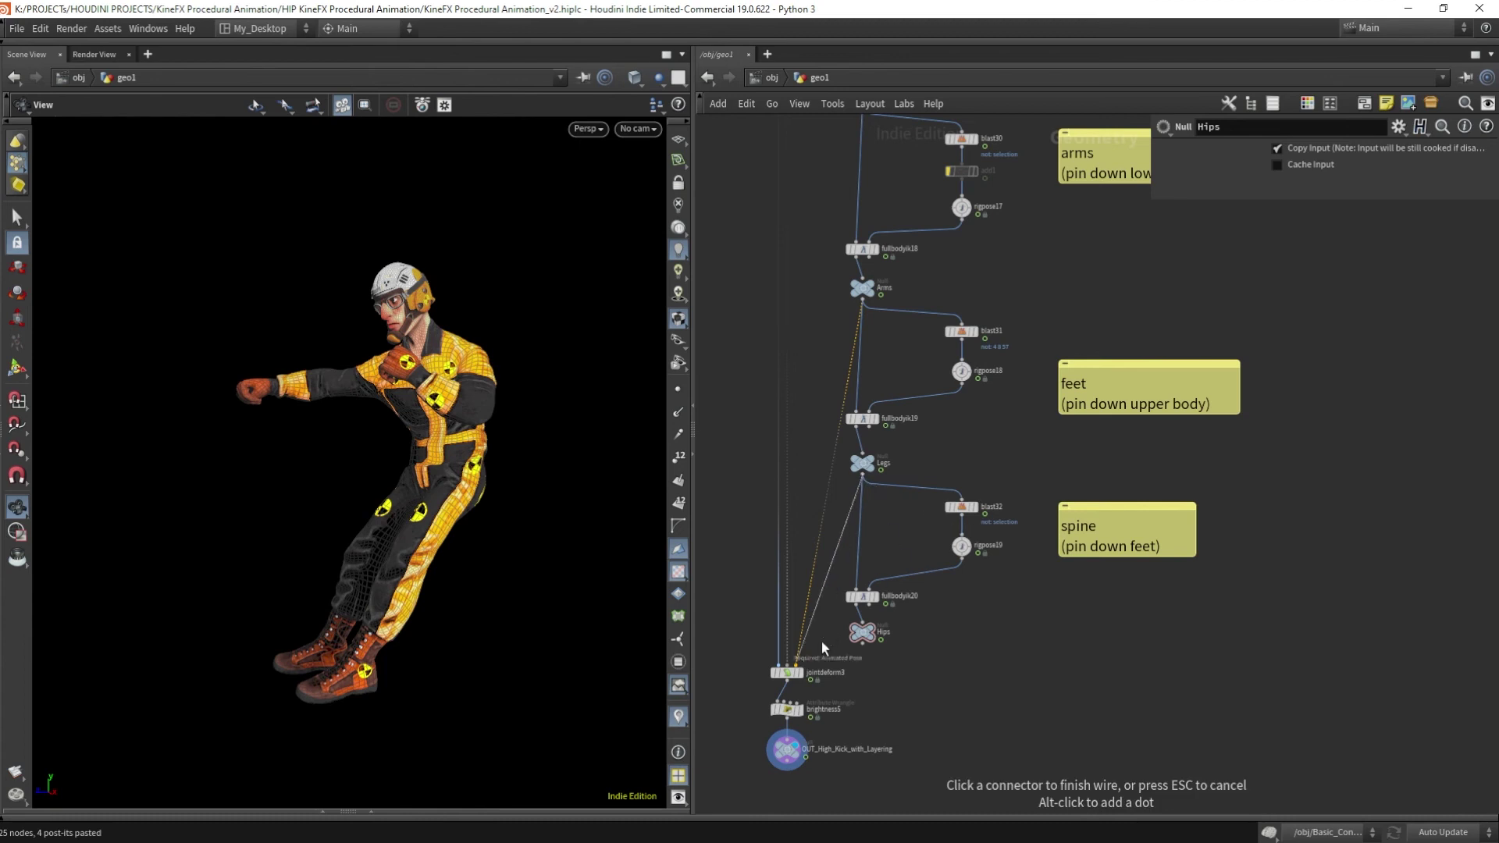
pyautogui.click(794, 665)
pyautogui.click(862, 645)
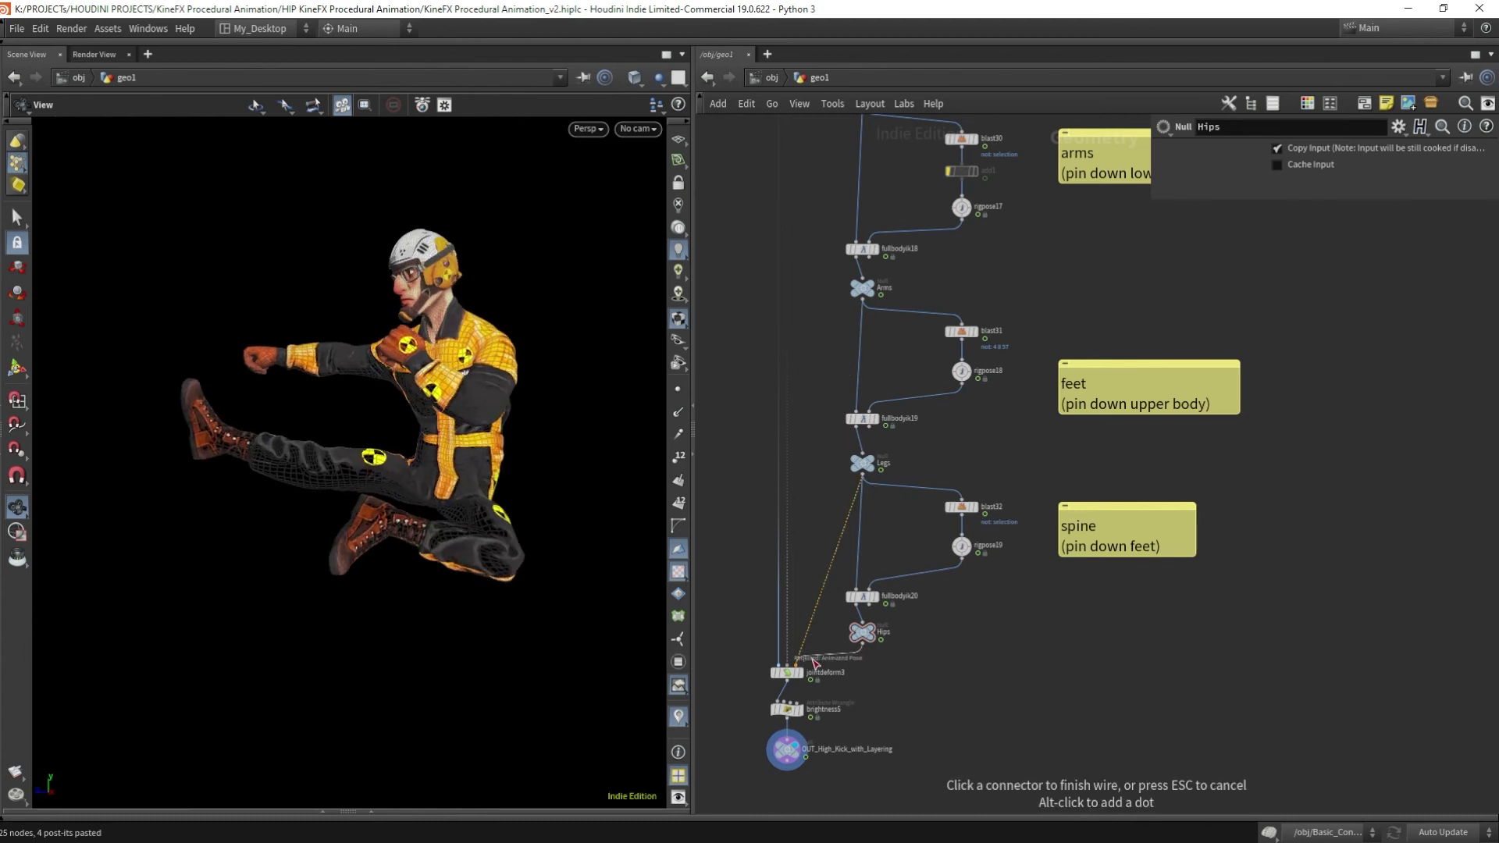
pyautogui.click(795, 665)
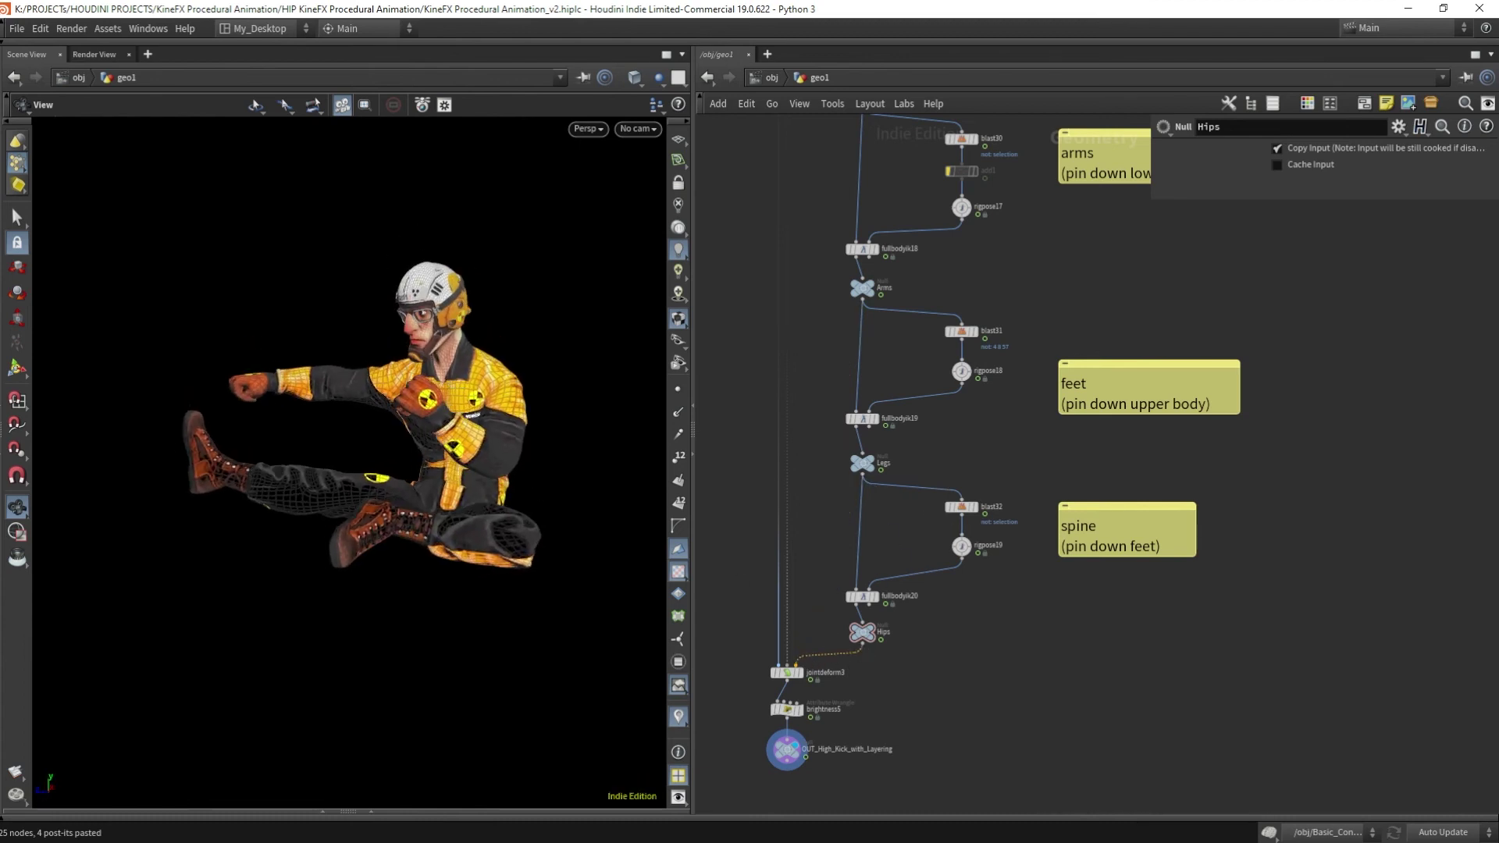
# Examine the high kick pose and the network's finger layer, from blast29 through the Rig Pose chain to fullbodyik17.
pyautogui.scroll(-4, 1077, 422)
pyautogui.moveTo(542, 622); pyautogui.dragTo(354, 459)
pyautogui.moveTo(1010, 522); pyautogui.dragTo(1026, 556, button='middle')
pyautogui.scroll(1, 1054, 538)
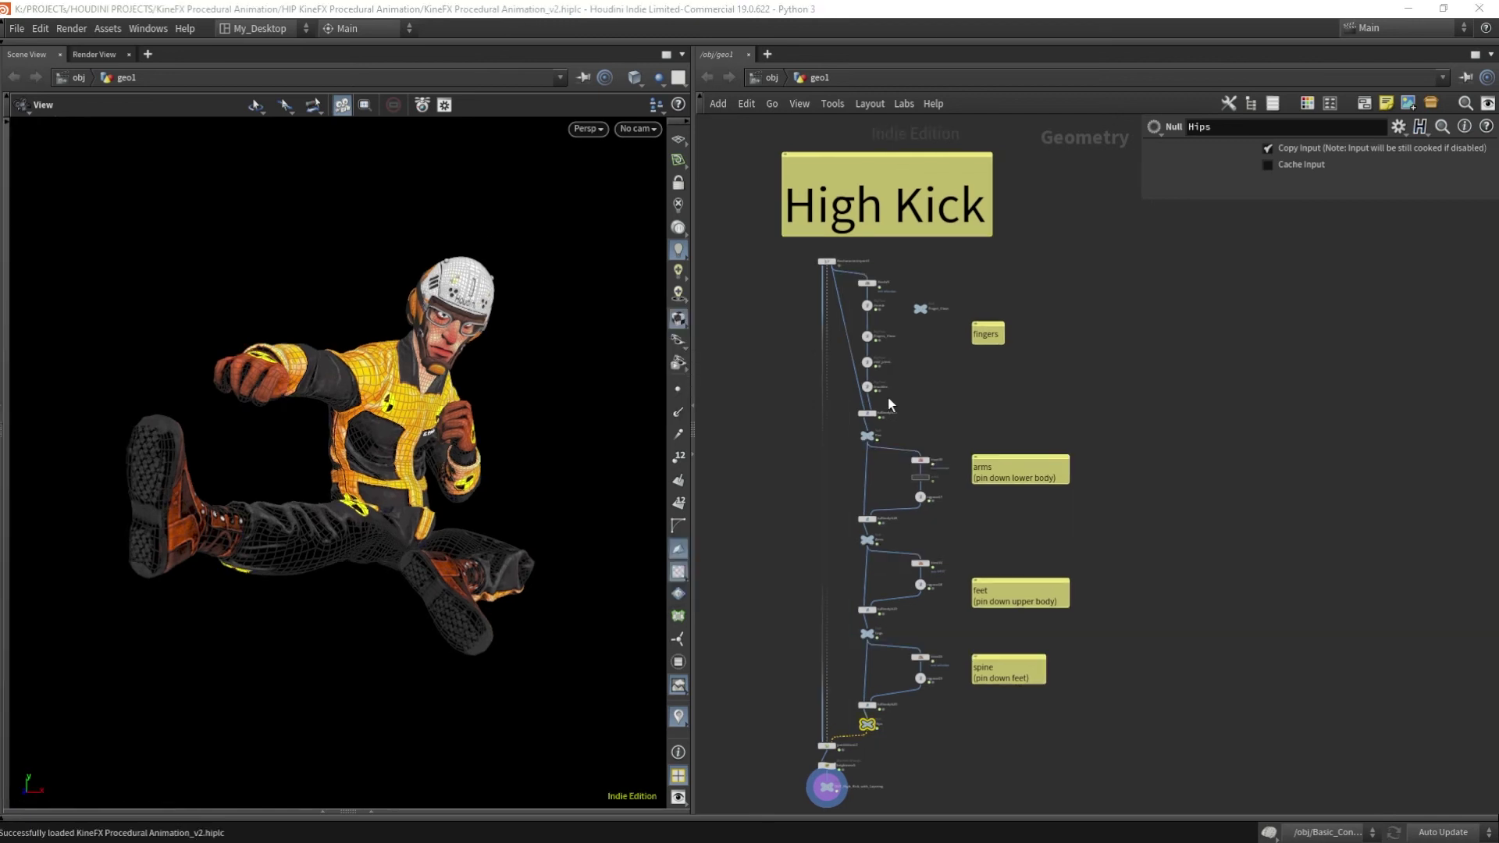
pyautogui.scroll(5, 898, 404)
pyautogui.scroll(-1, 901, 403)
pyautogui.scroll(2, 900, 402)
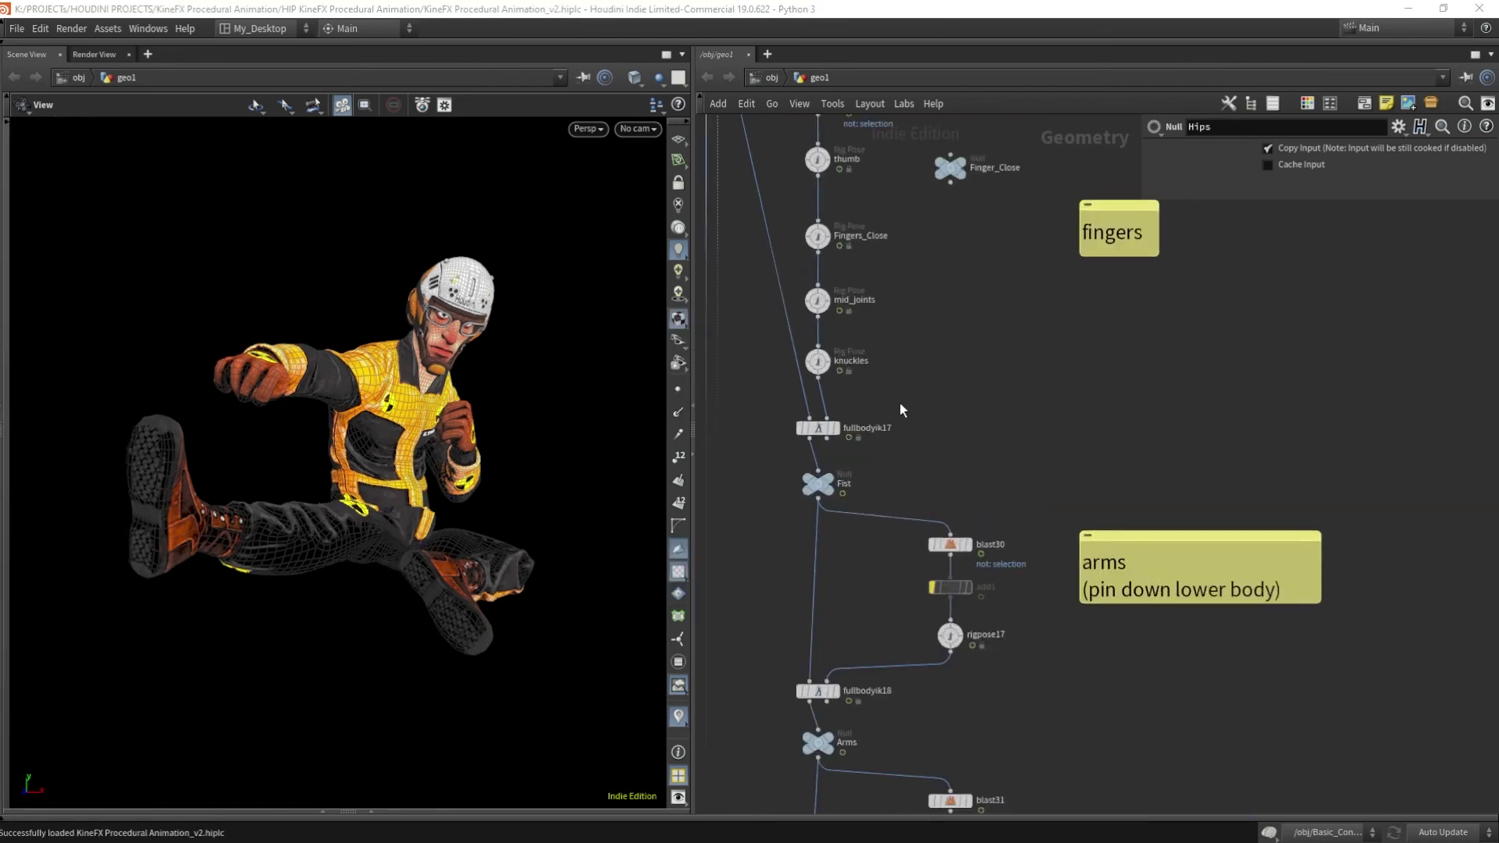
pyautogui.moveTo(927, 357); pyautogui.dragTo(1070, 572, button='middle')
pyautogui.scroll(1, 1048, 570)
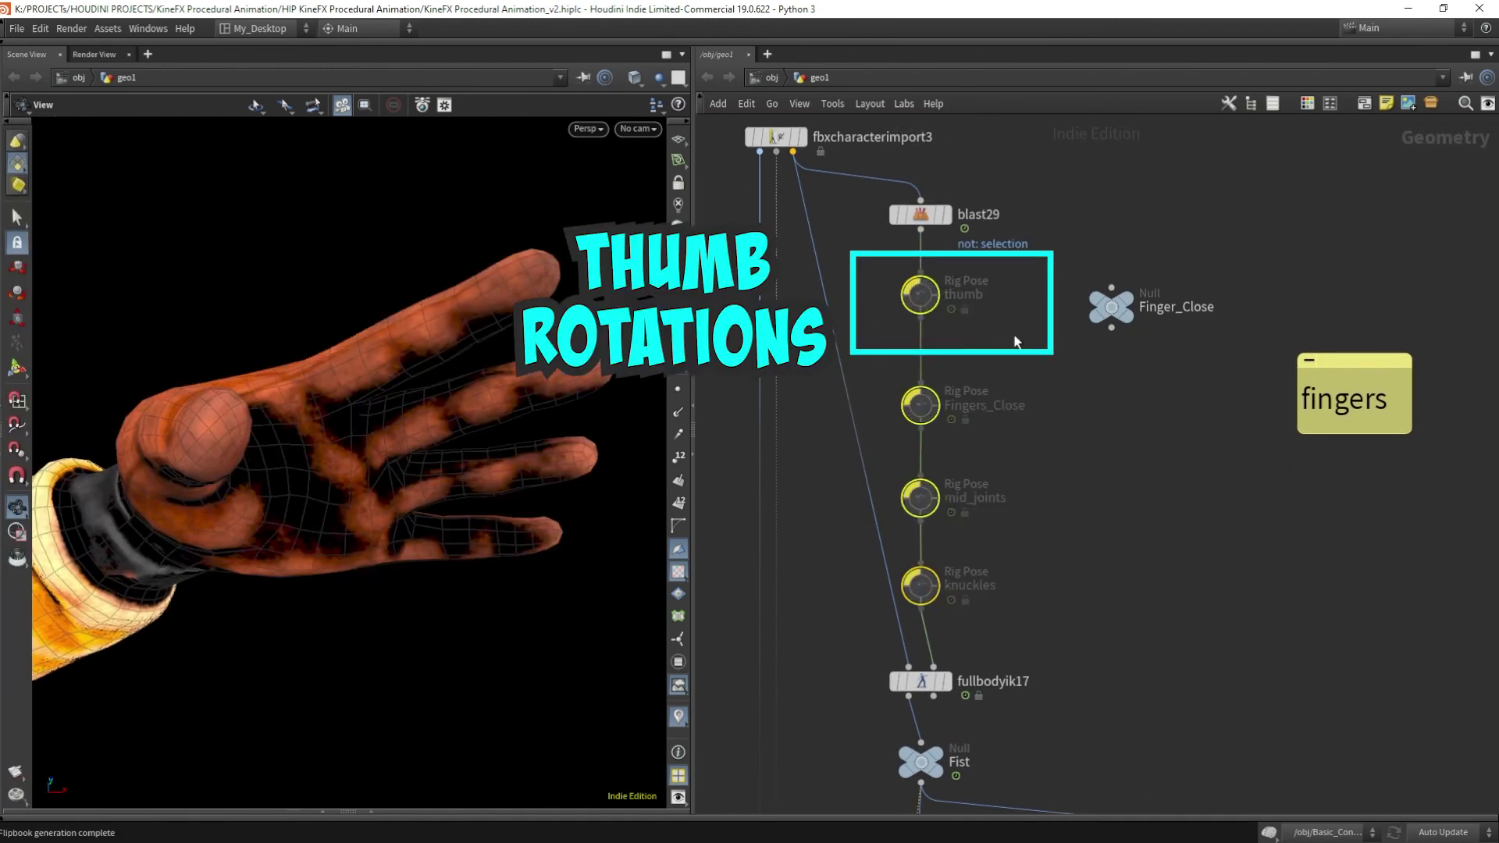
# Toggle the bypass of the thumb Rig Pose to compare the hand with and without the thumb rotations.
pyautogui.click(911, 294)
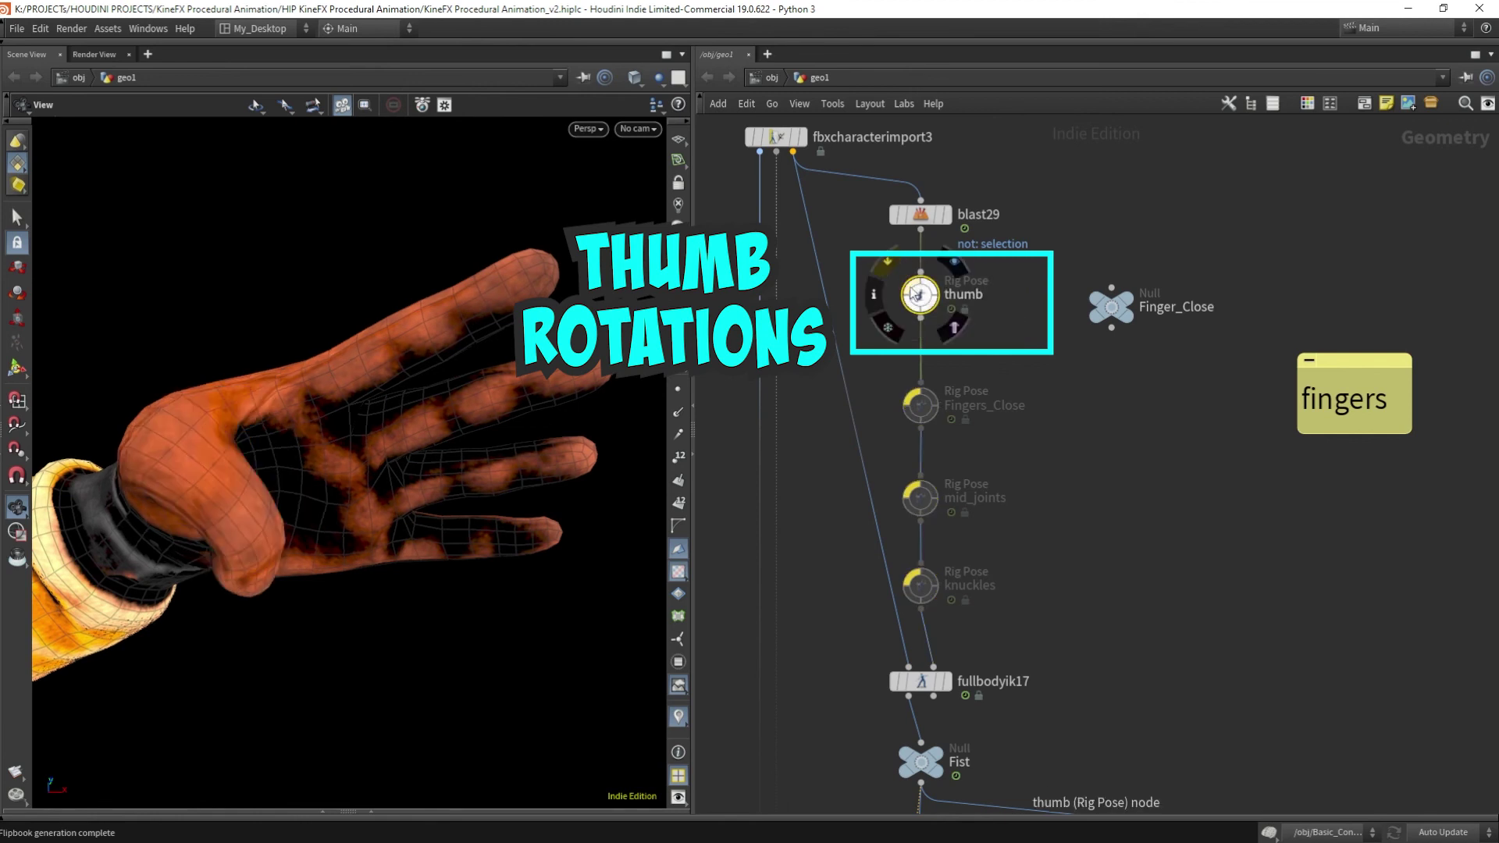
pyautogui.press('q')
pyautogui.press('q')
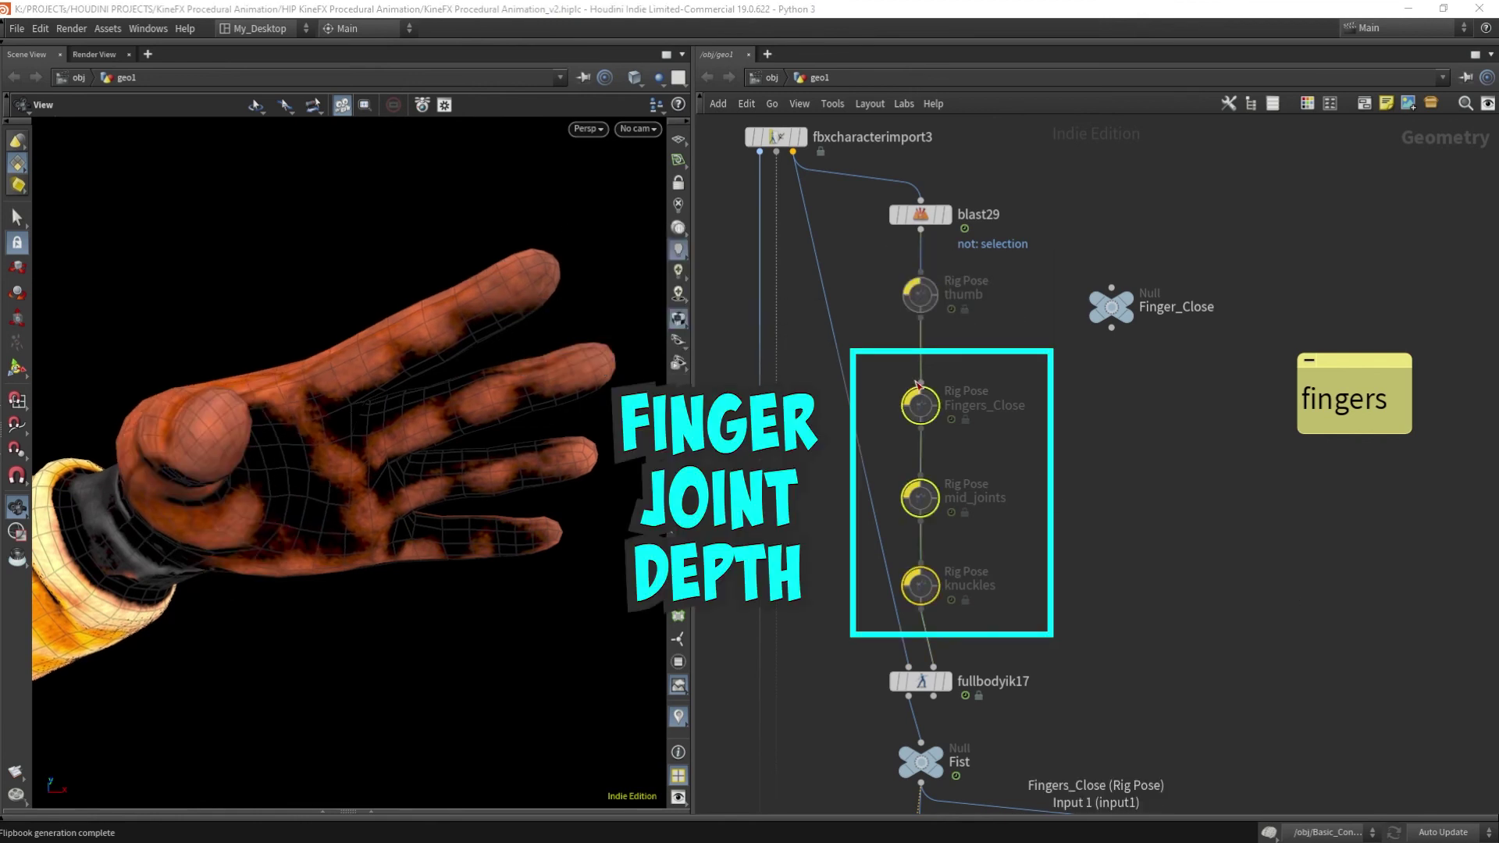
# Toggle the bypass of Fingers_Close, mid_joints and knuckles together to compare the finger joint rotations.
pyautogui.press('b')
pyautogui.press('b')
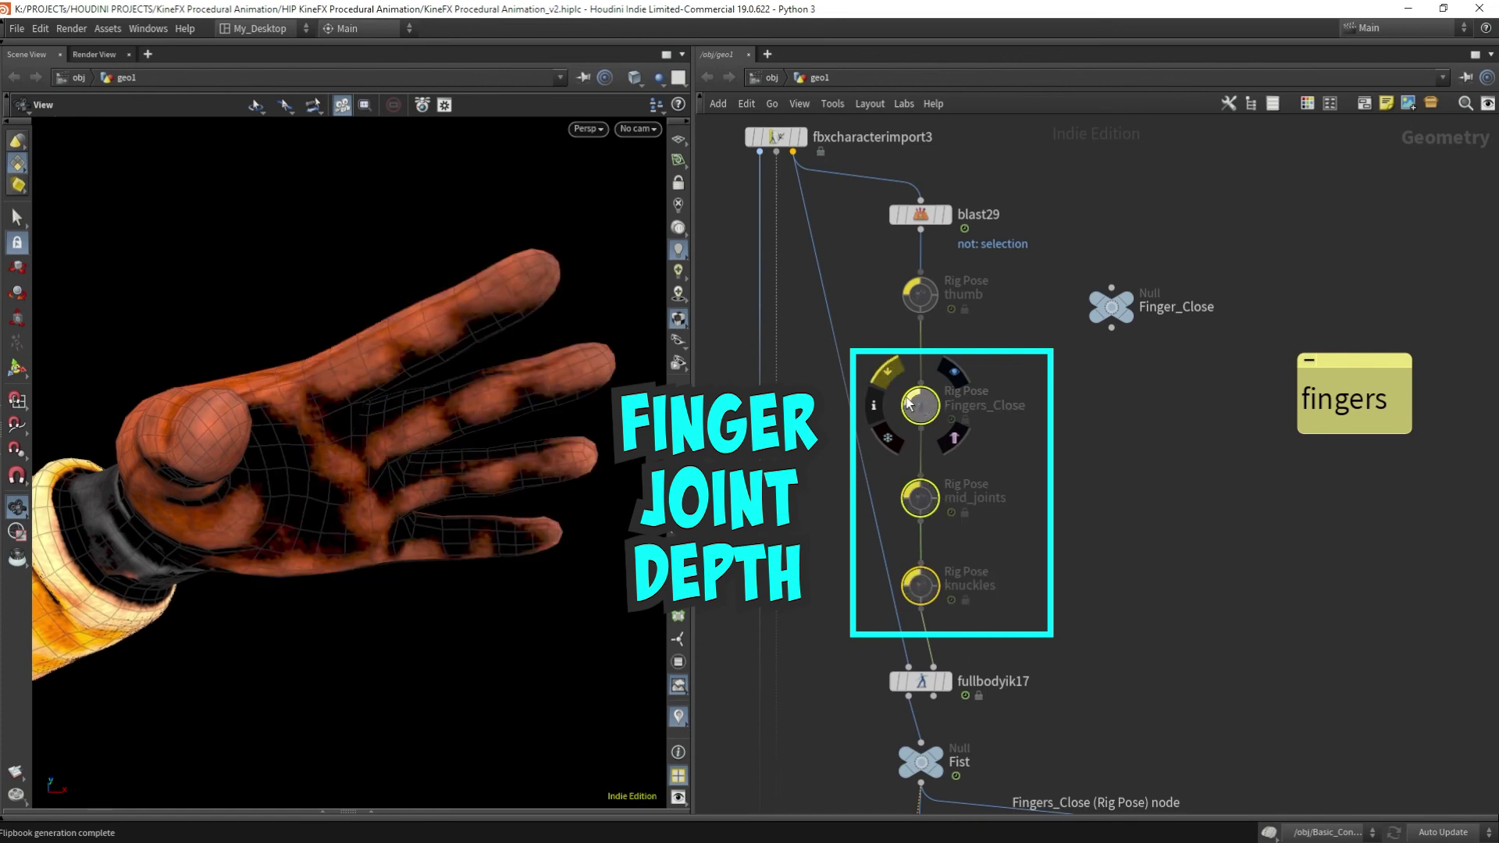
pyautogui.press('b')
pyautogui.press('b')
pyautogui.press('b')
pyautogui.press('b')
pyautogui.press('b')
pyautogui.press('b')
# Toggle the bypass of the Fingers_Close Rig Pose repeatedly to preview only the fingertip bend.
pyautogui.press('q')
pyautogui.press('q')
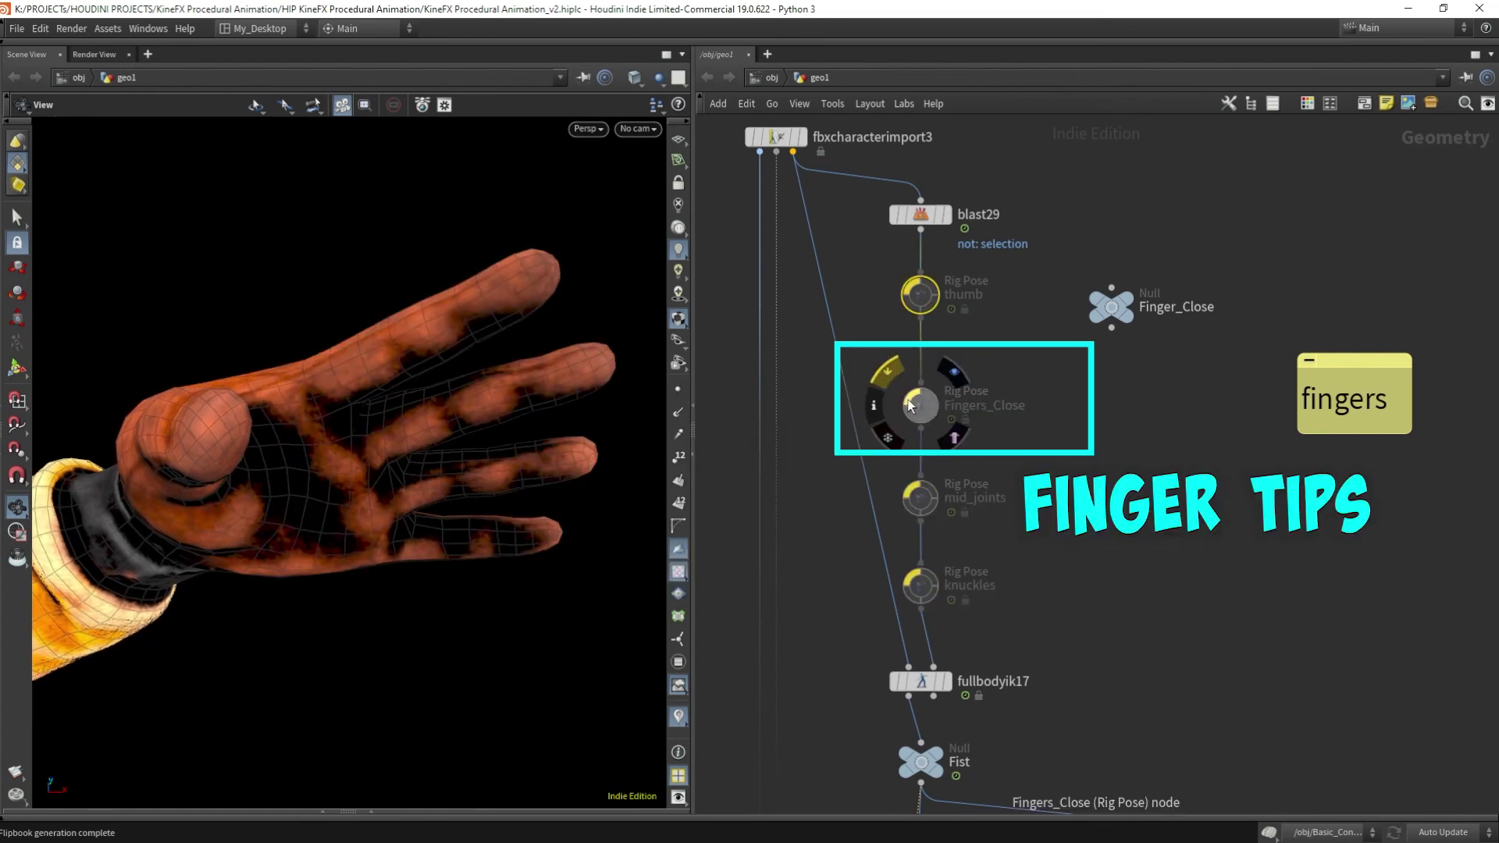
pyautogui.press('q')
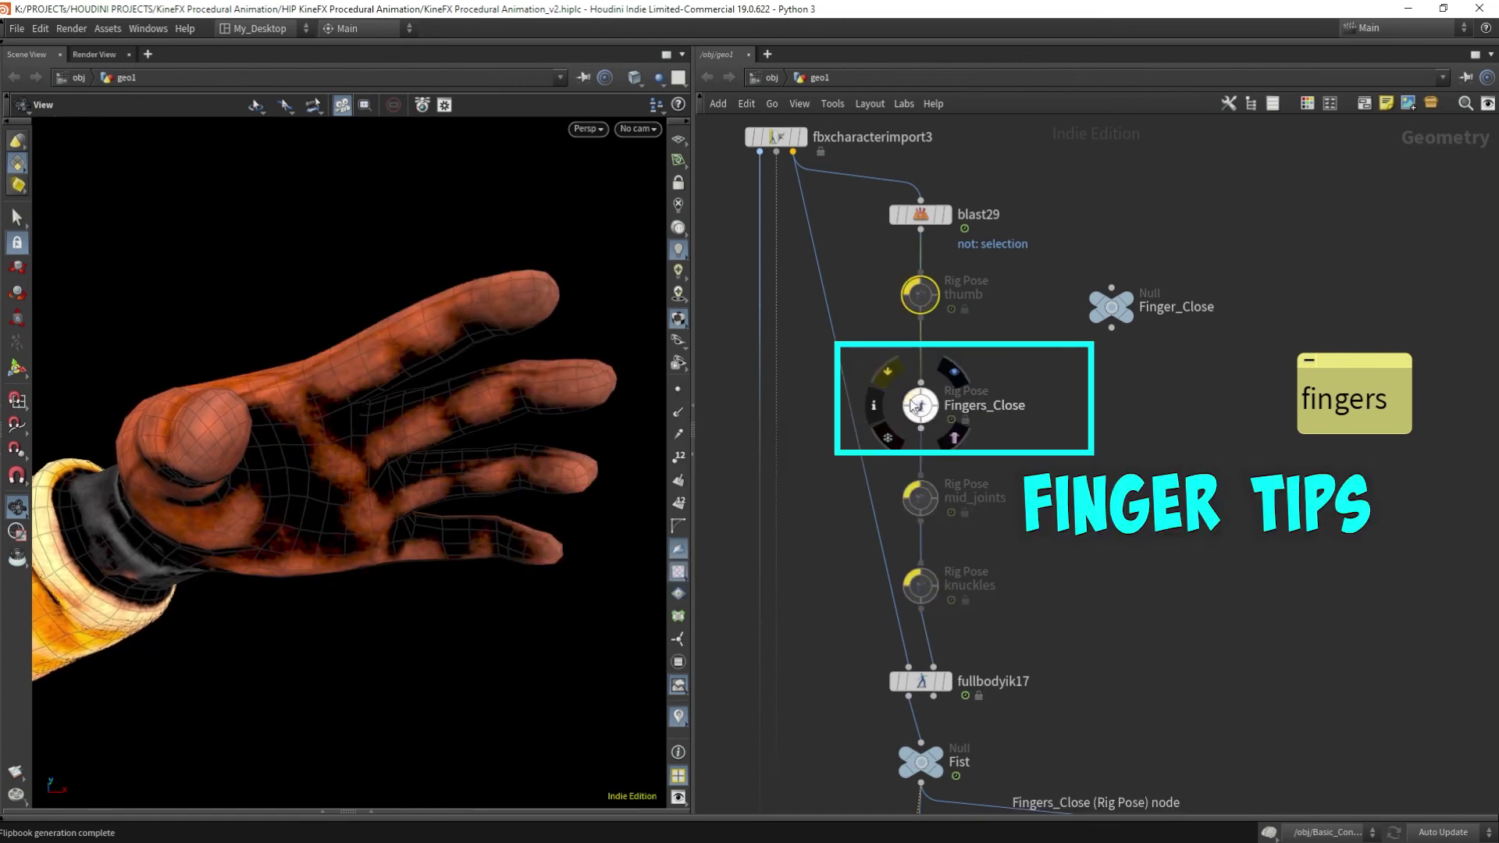
pyautogui.press('q')
pyautogui.press('q')
pyautogui.press('q')
pyautogui.press('q')
pyautogui.press('q')
pyautogui.press('q')
pyautogui.press('q')
pyautogui.press('q')
pyautogui.press('q')
pyautogui.press('q')
# Toggle the bypass of the mid_joints Rig Pose repeatedly to preview only the middle joints' bend.
pyautogui.press('q')
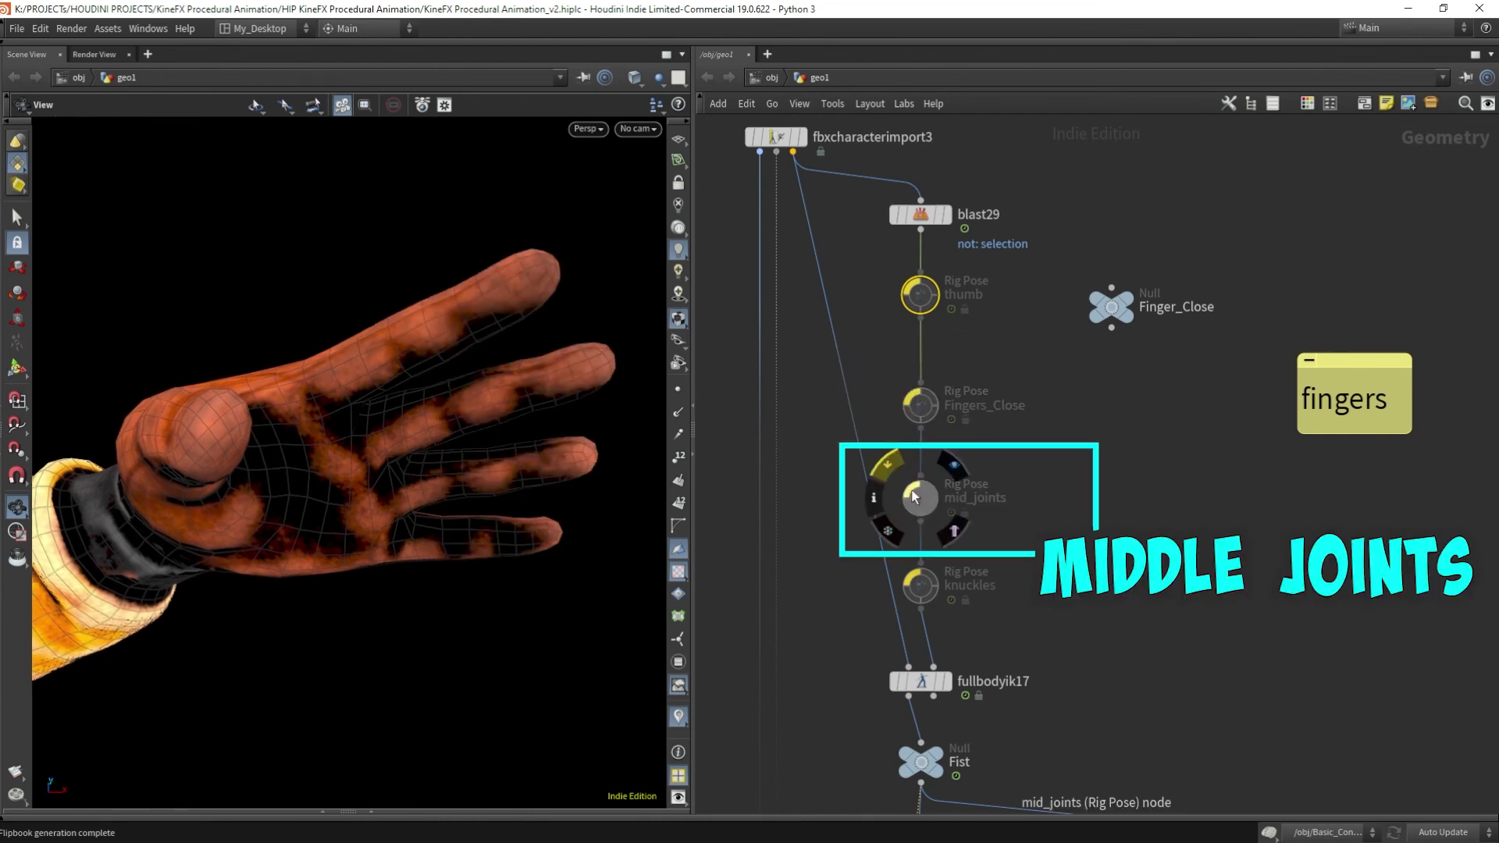
pyautogui.press('q')
pyautogui.press('q')
pyautogui.press('q')
pyautogui.press('q')
pyautogui.press('q')
pyautogui.press('q')
pyautogui.press('q')
pyautogui.press('q')
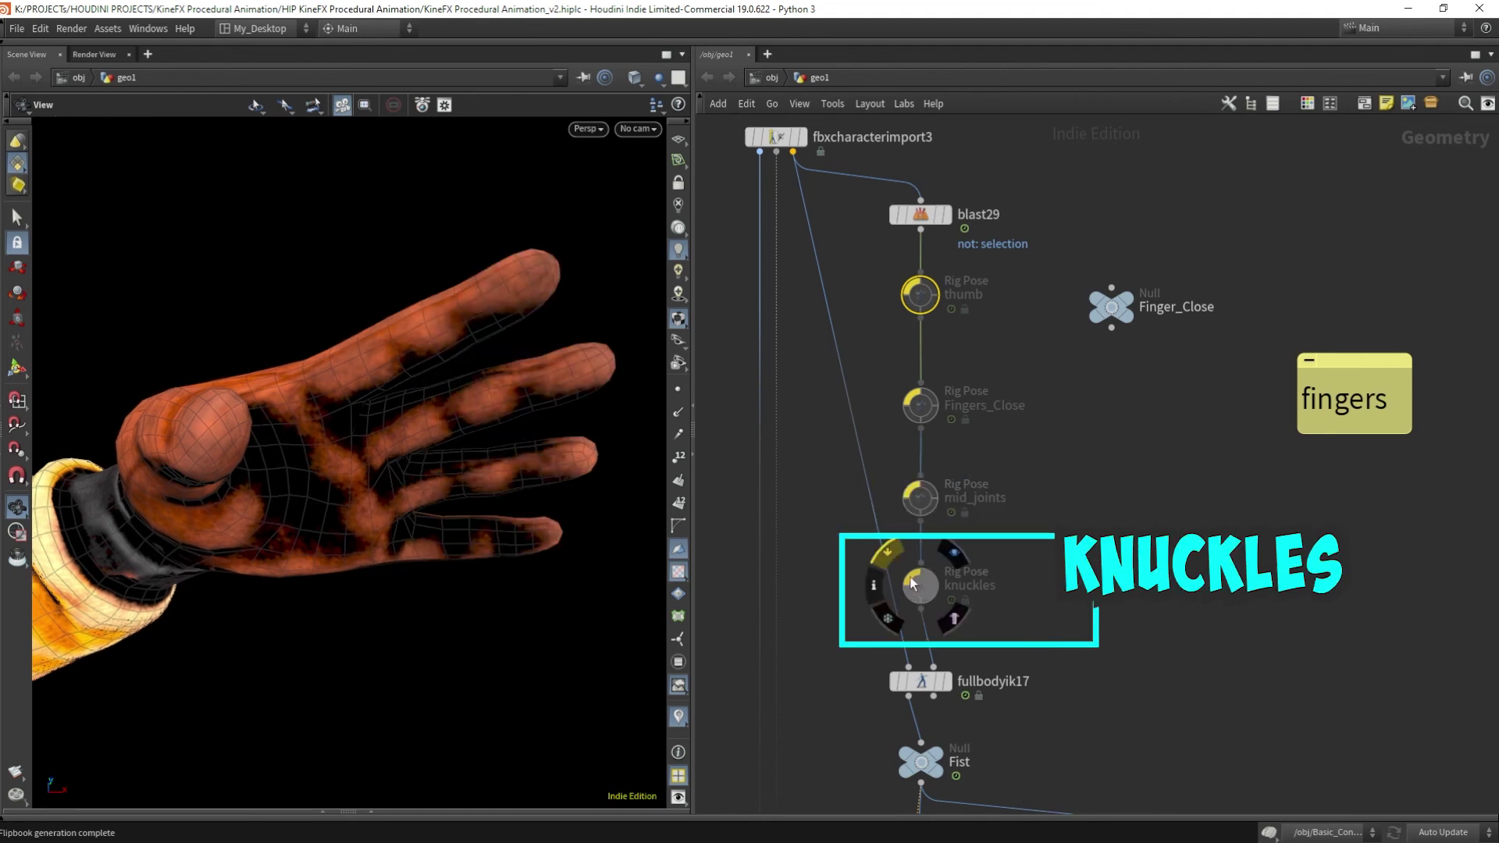
# Toggle the bypass of the knuckles Rig Pose repeatedly to preview only the knuckle bend.
pyautogui.press('q')
pyautogui.press('q')
pyautogui.press('q')
pyautogui.press('q')
pyautogui.press('q')
pyautogui.press('q')
pyautogui.press('q')
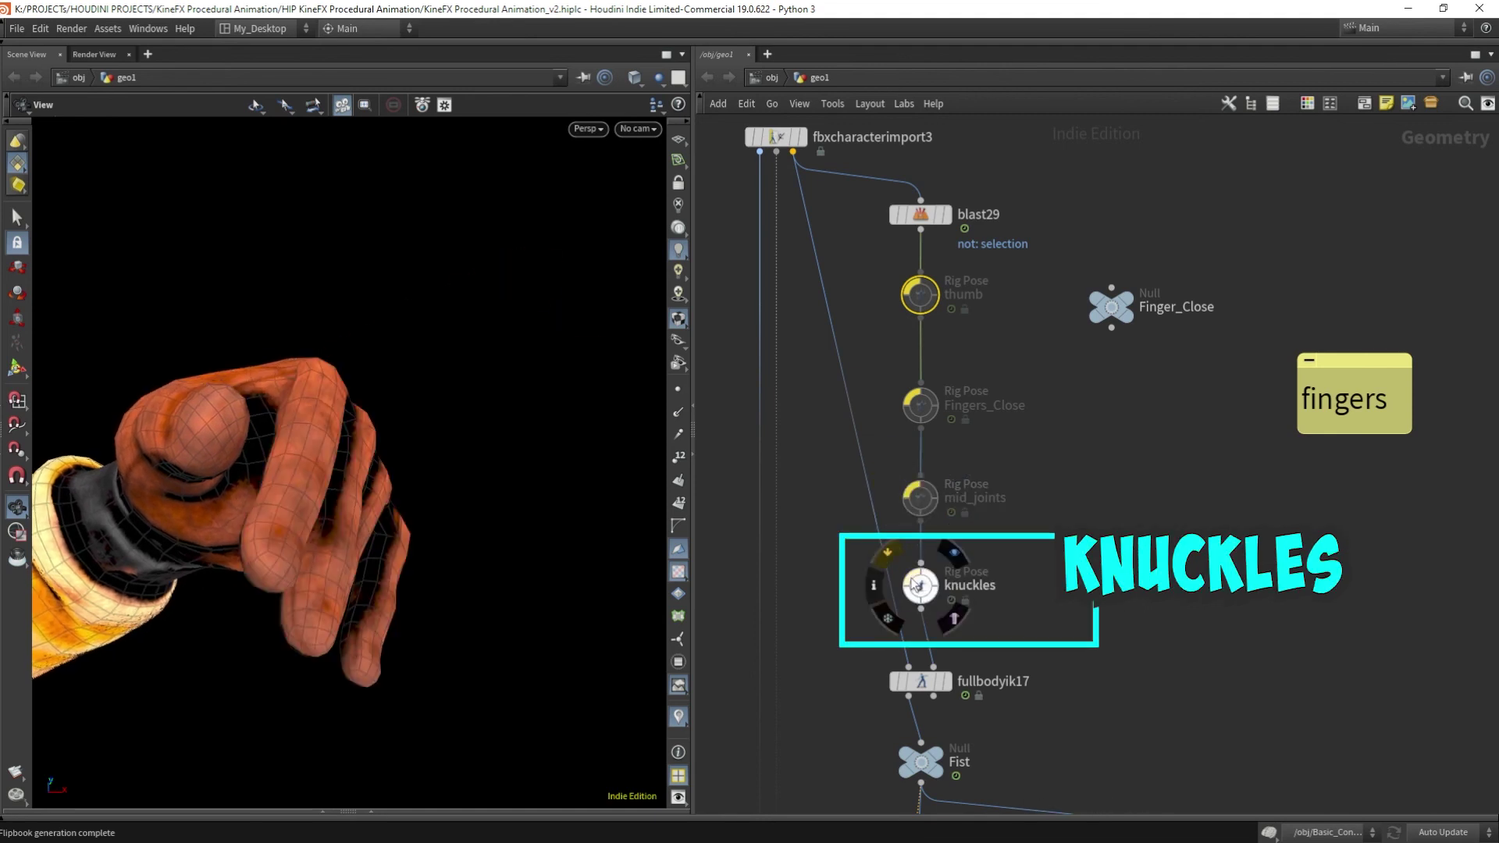
pyautogui.press('q')
pyautogui.press('q')
pyautogui.press('q')
# Re-enable the thumb, Fingers_Close, mid_joints and knuckles Rig Pose nodes one by one to build up the fist.
pyautogui.press('q')
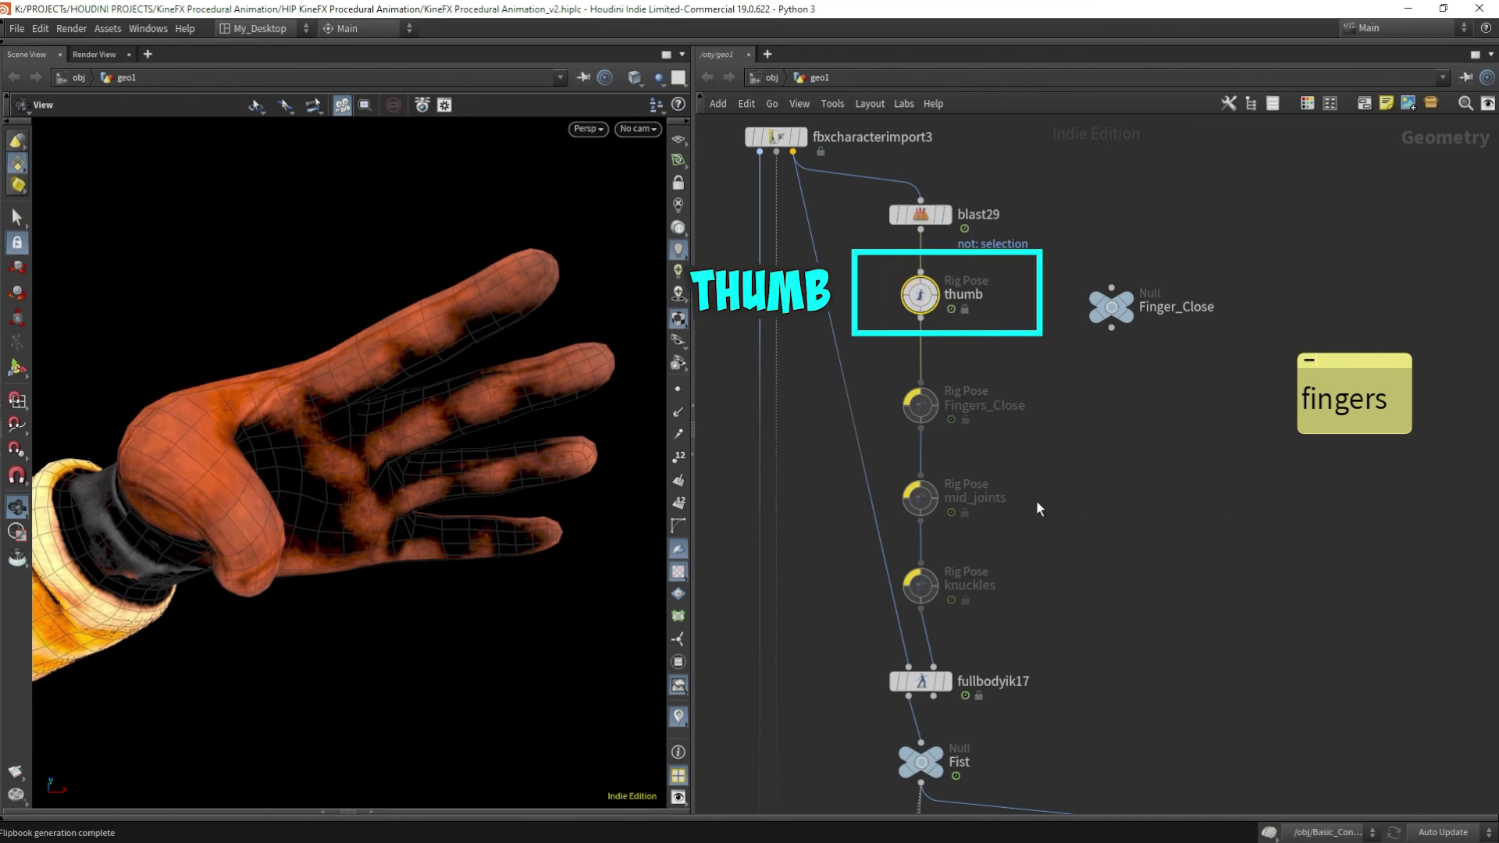
pyautogui.click(911, 396)
pyautogui.click(911, 490)
pyautogui.click(911, 577)
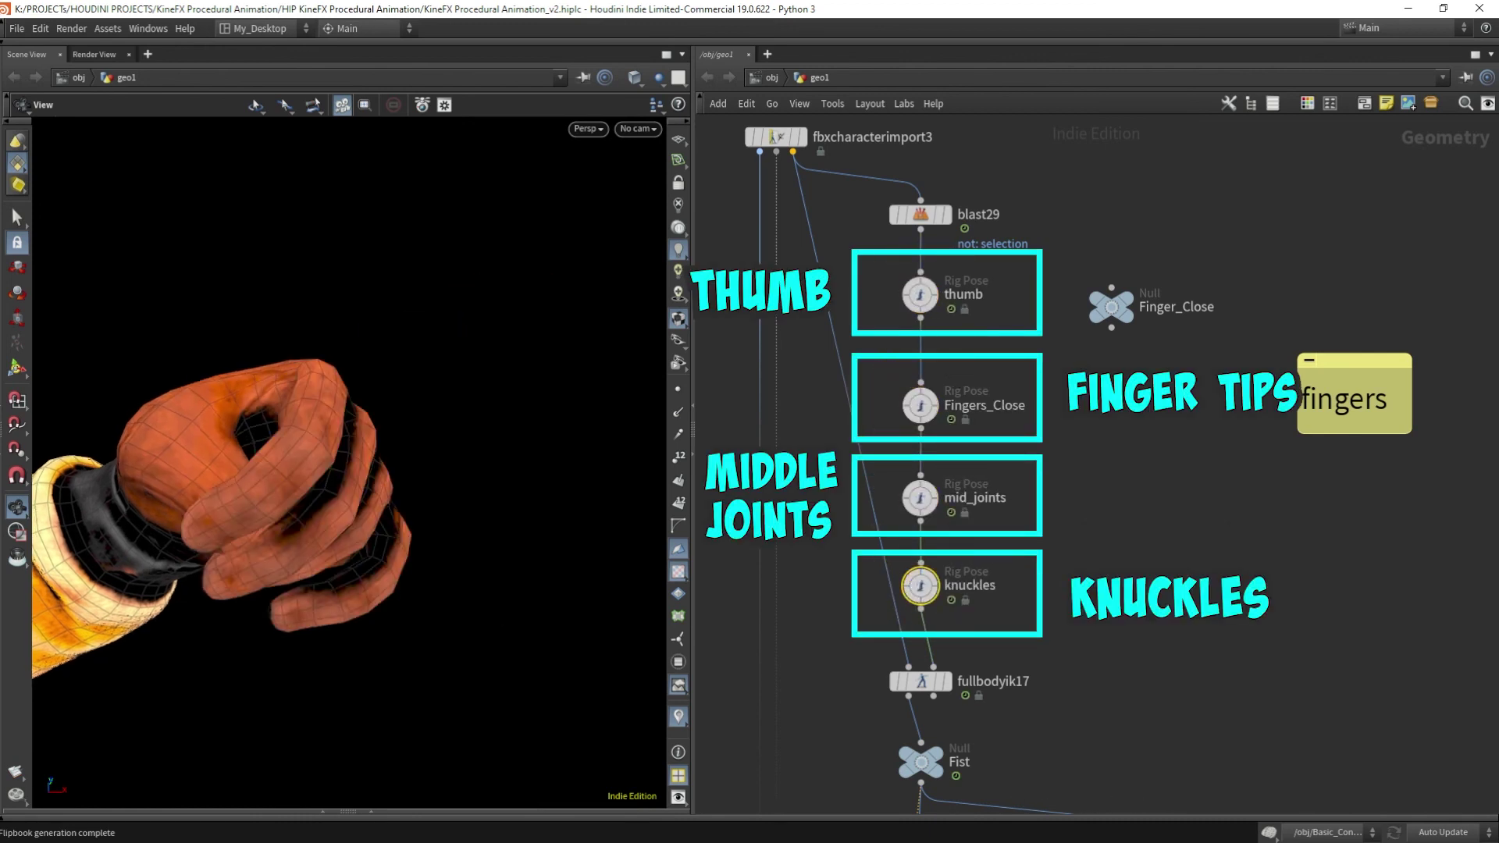
# Toggle the bypass of all four finger Rig Pose nodes at once to compare the open hand with the fist.
pyautogui.moveTo(1130, 625); pyautogui.dragTo(868, 261)
pyautogui.click(911, 287)
pyautogui.click(911, 287)
pyautogui.click(1145, 637)
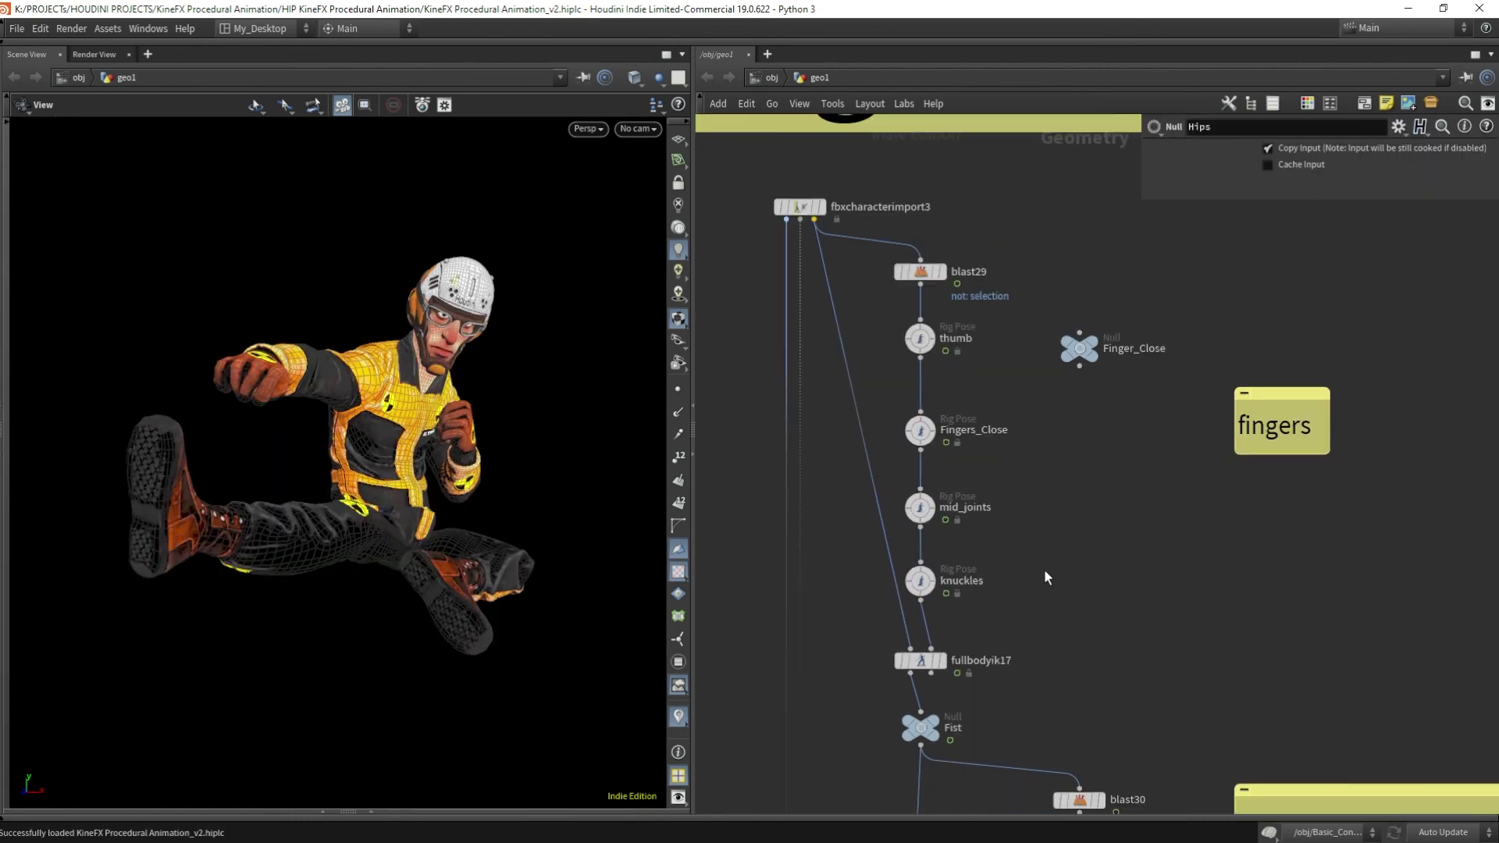
pyautogui.moveTo(1043, 570); pyautogui.dragTo(897, 400, button='middle')
pyautogui.scroll(-5, 901, 404)
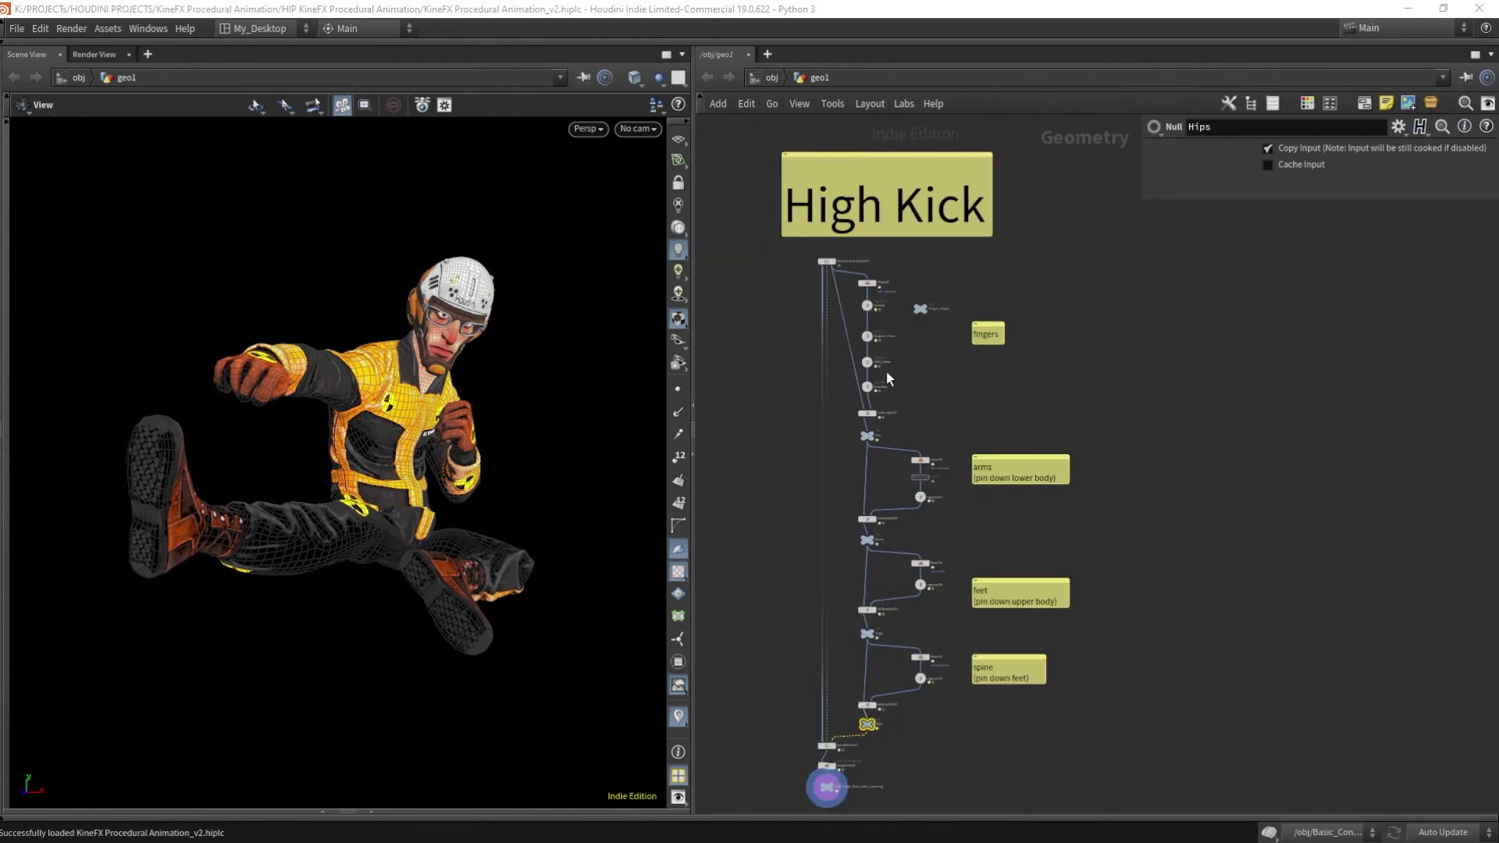